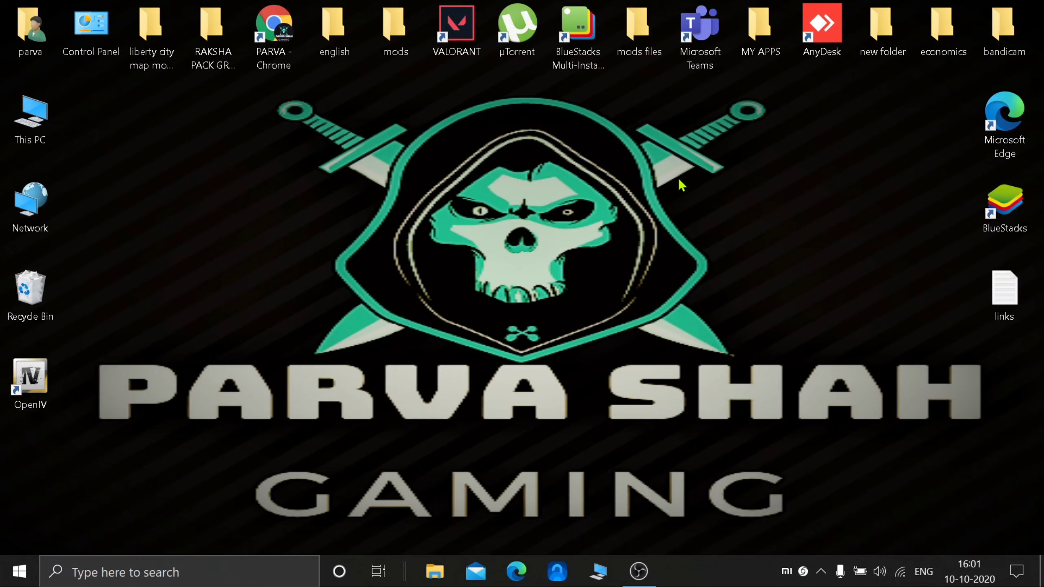
right_click(696, 178)
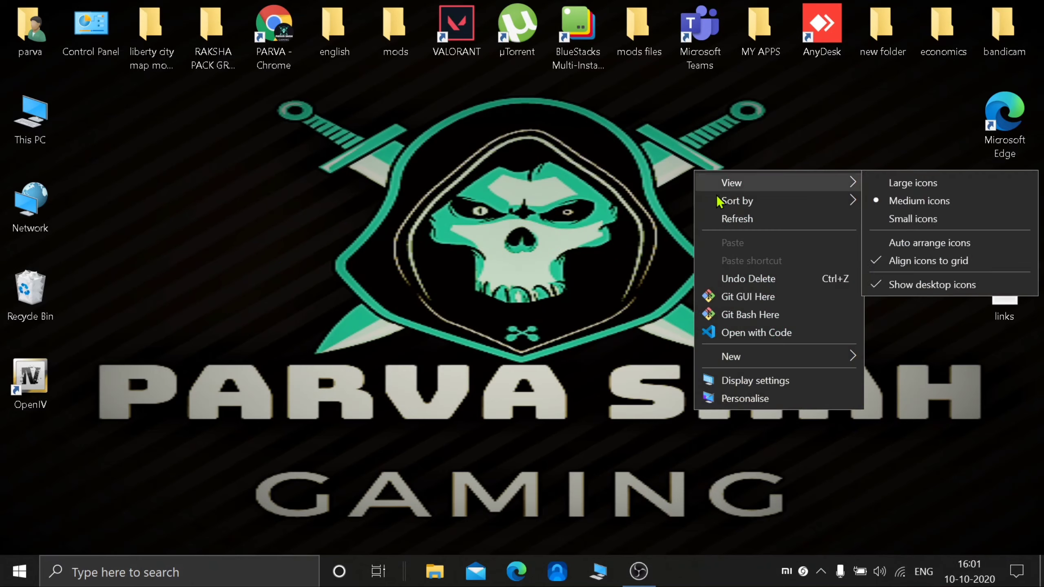
click(731, 219)
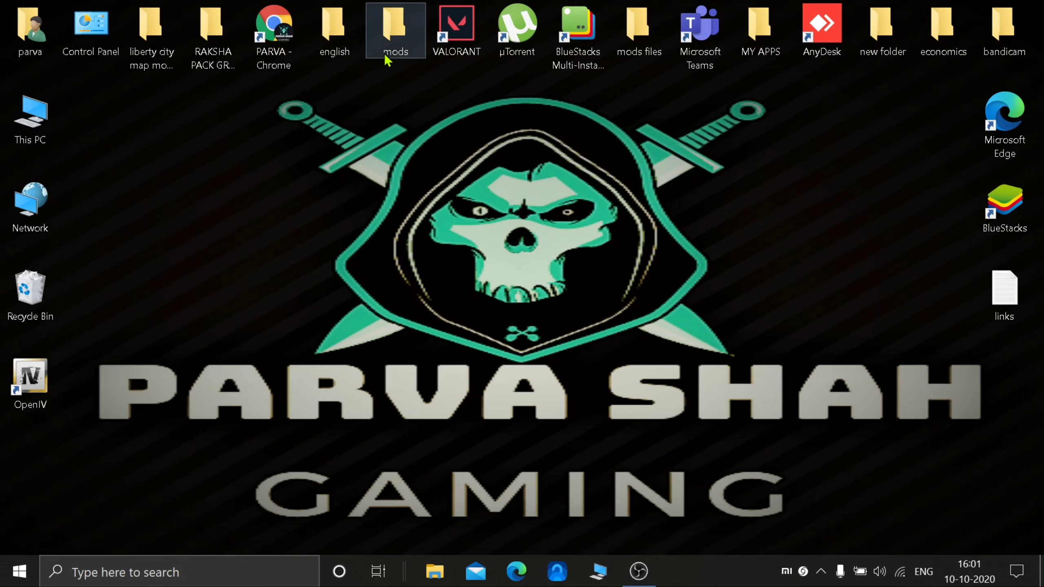
drag(247, 91, 782, 204)
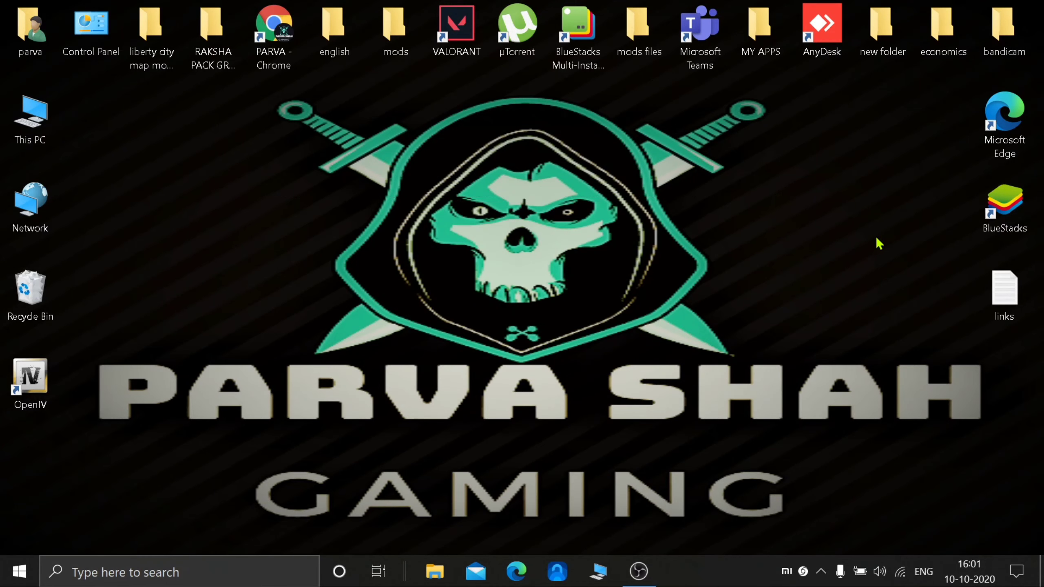
Open the links text file from the desktop, review its mod download URLs in a maximized window, and close it.
double_click(1003, 290)
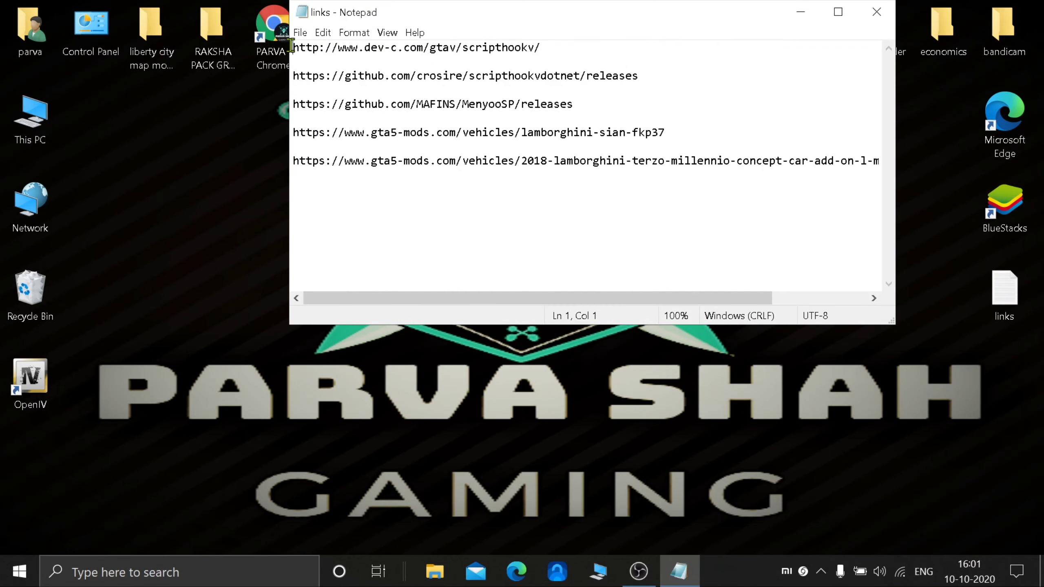
drag(293, 46, 863, 191)
click(862, 191)
click(838, 12)
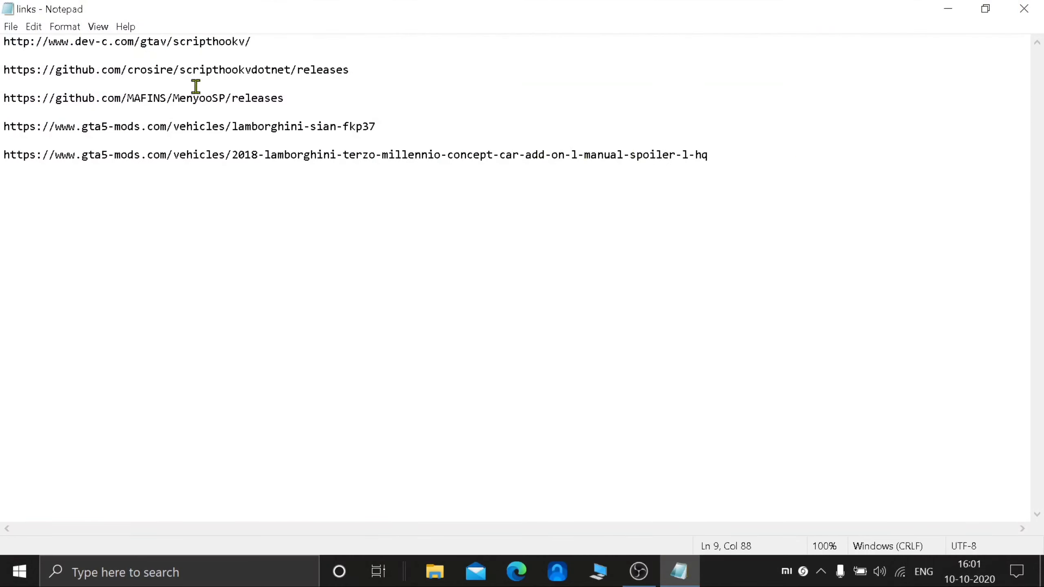
drag(3, 40, 713, 159)
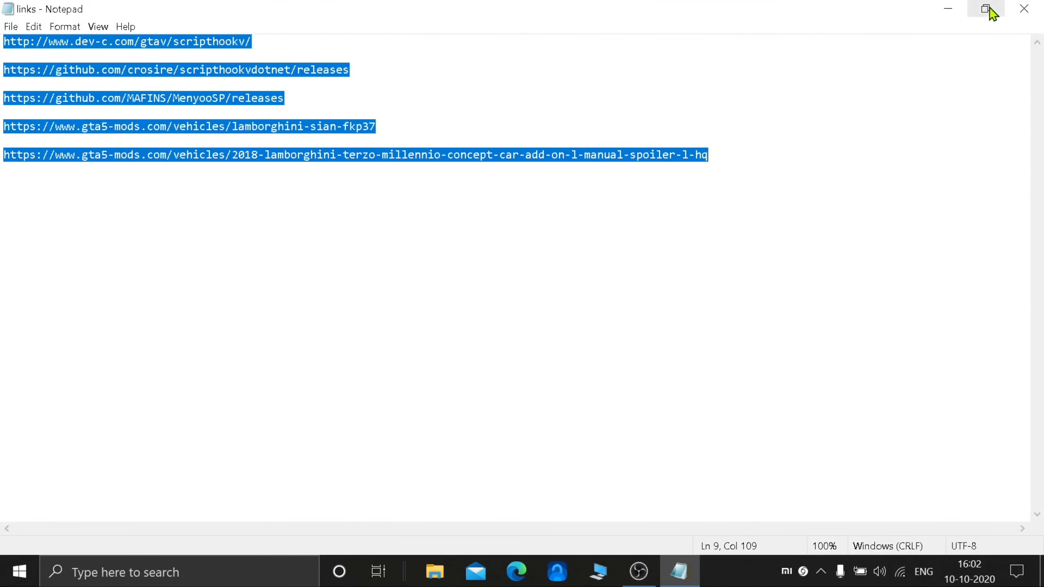
click(1020, 7)
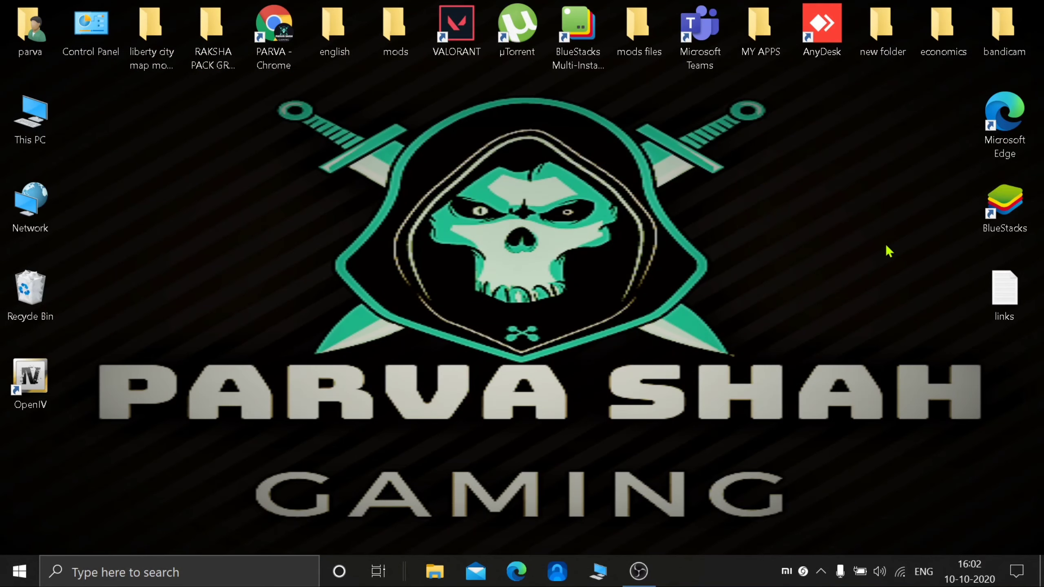
Reopen the links file to review the two Lamborghini vehicle URLs from gta5-mods.com, then close it and refresh the desktop.
double_click(1003, 288)
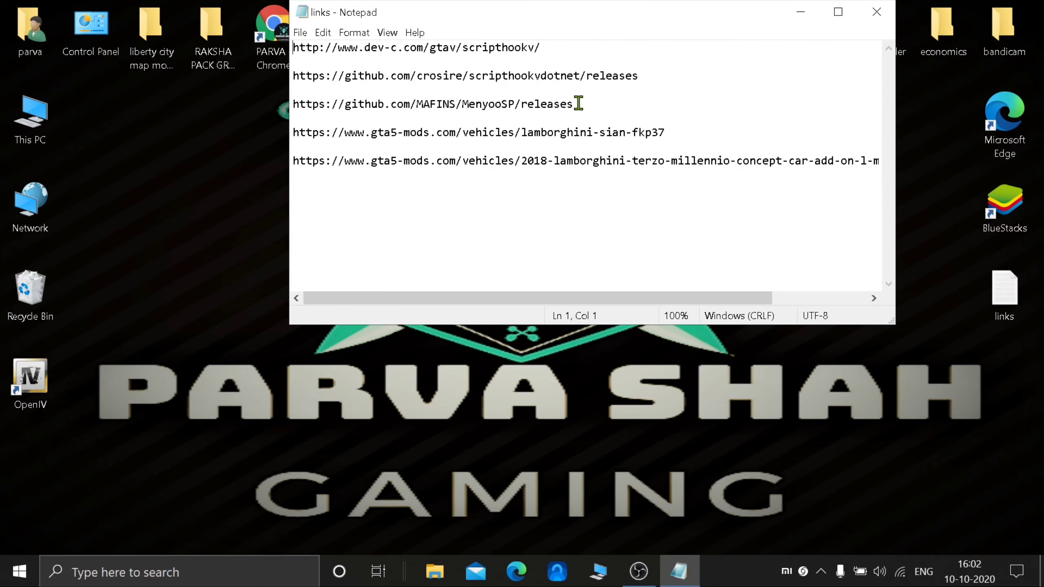
drag(293, 134, 872, 162)
click(876, 11)
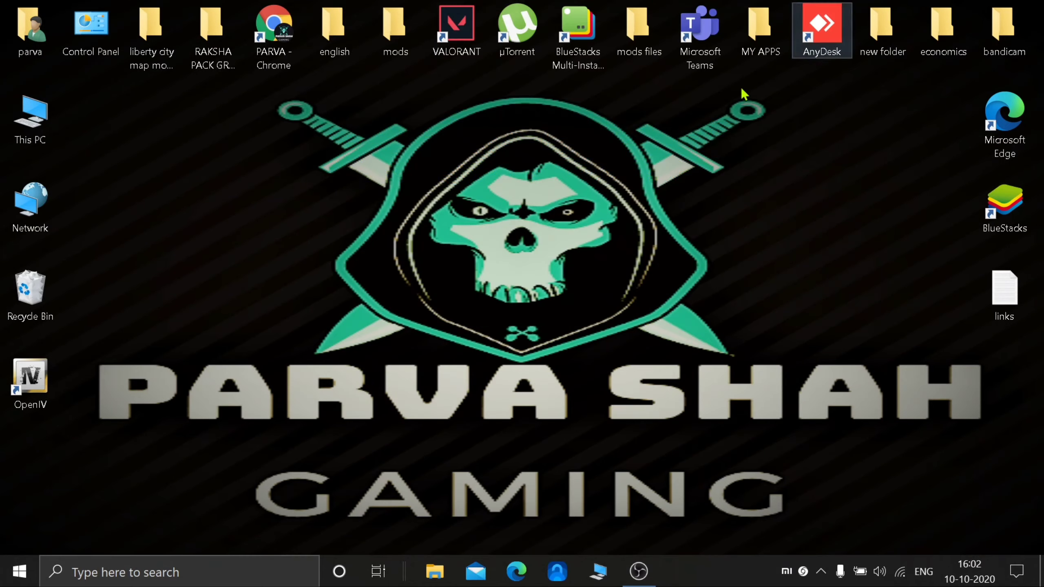
right_click(644, 137)
click(704, 183)
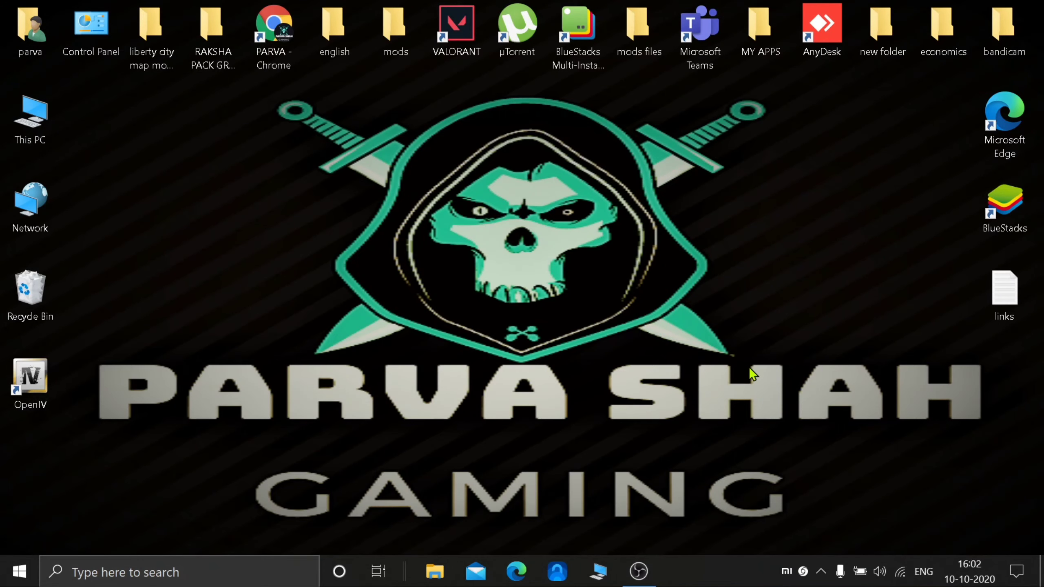
Open the links file from the desktop and launch Chrome with the file minimized.
double_click(1004, 288)
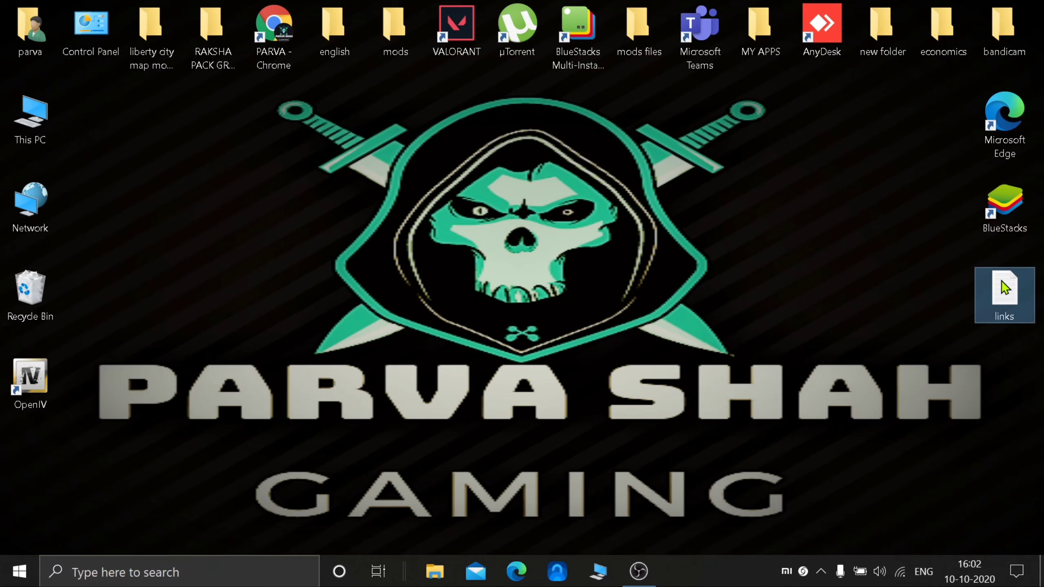
drag(541, 47, 270, 43)
click(269, 40)
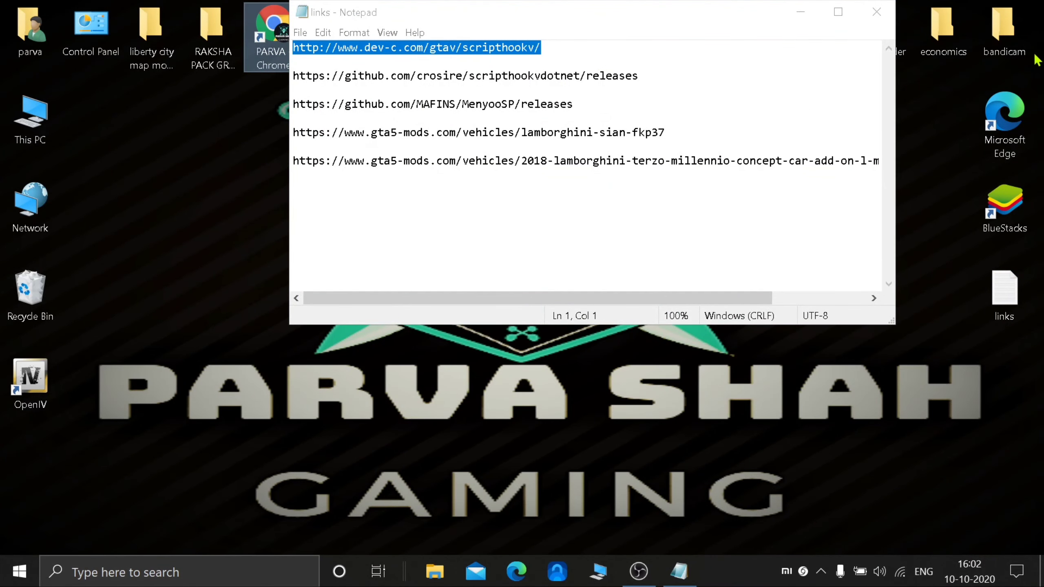
click(800, 12)
double_click(296, 46)
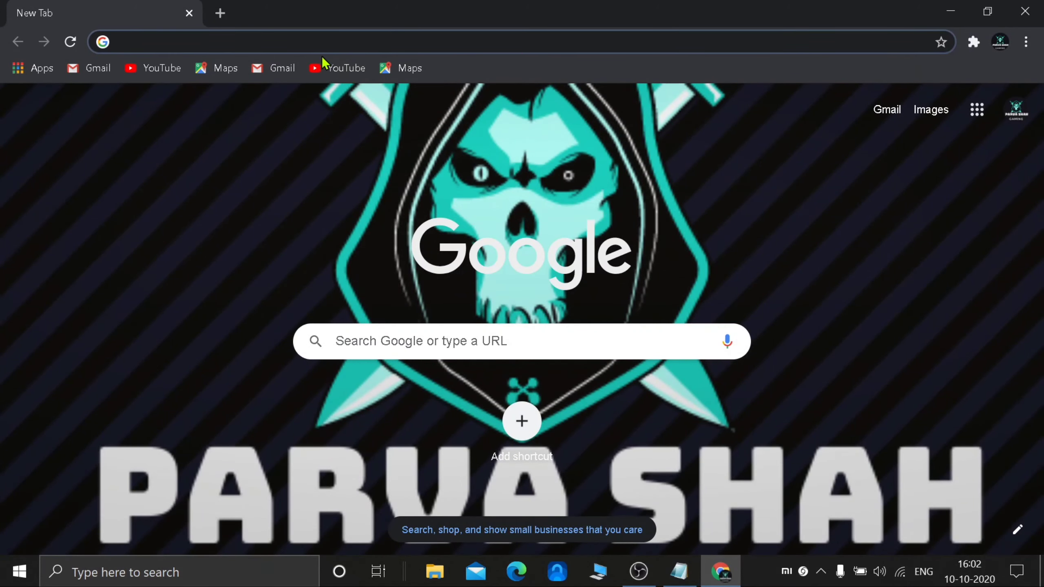
click(950, 11)
double_click(1026, 279)
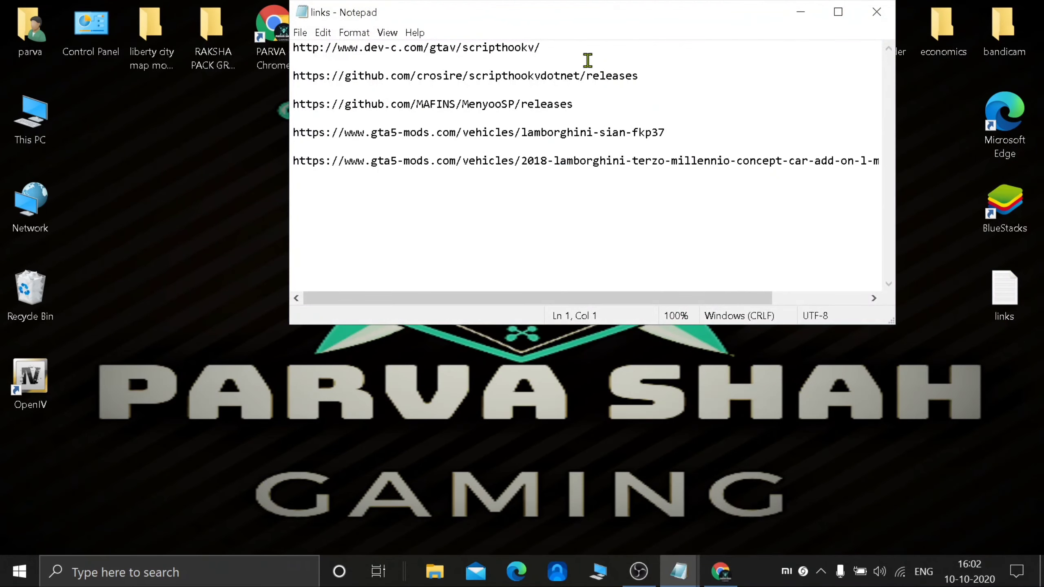
drag(584, 48, 291, 48)
key(ctrl+c)
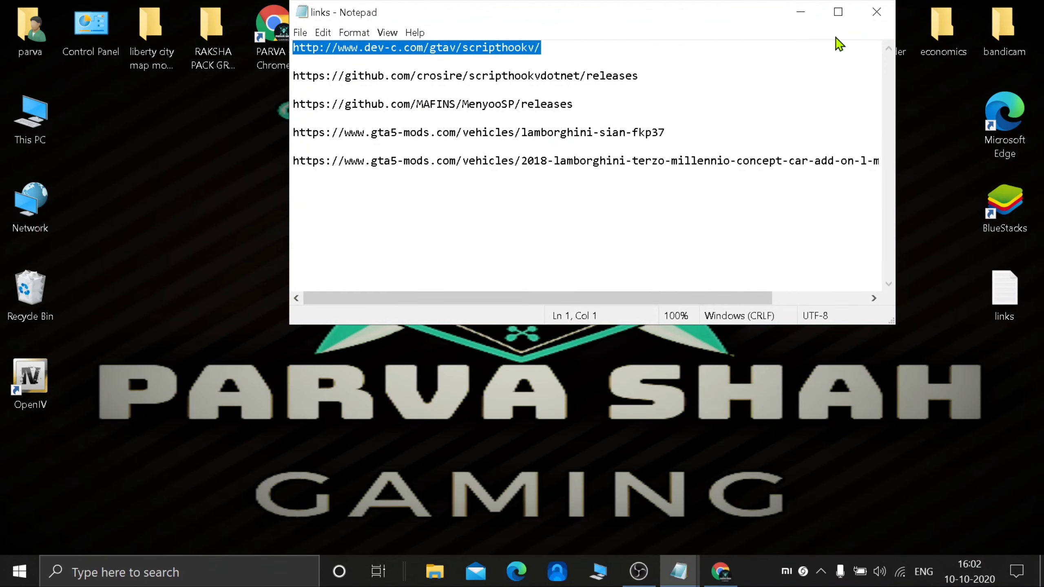
click(800, 11)
click(721, 570)
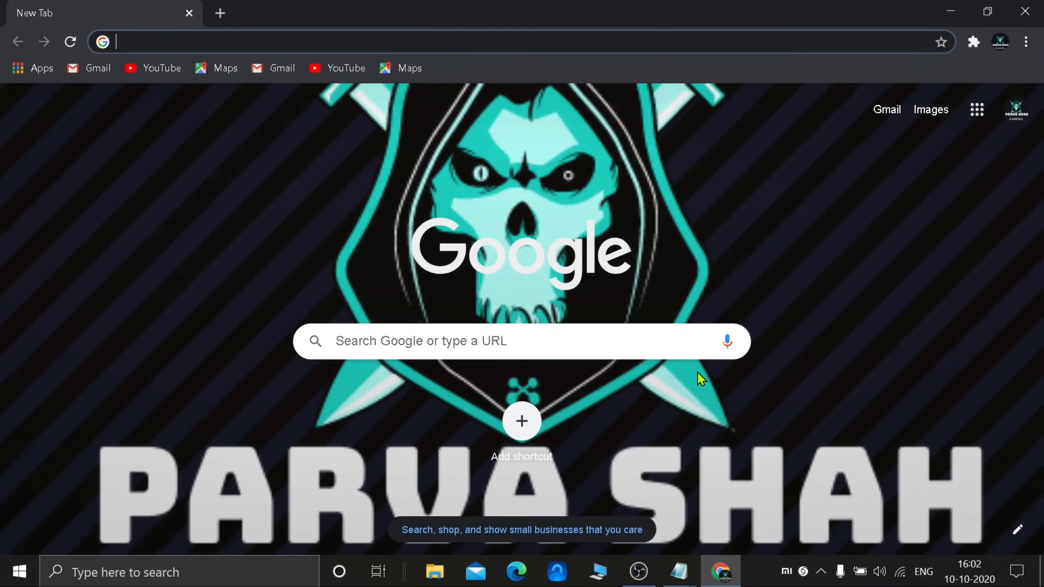
key(ctrl+v)
key(Return)
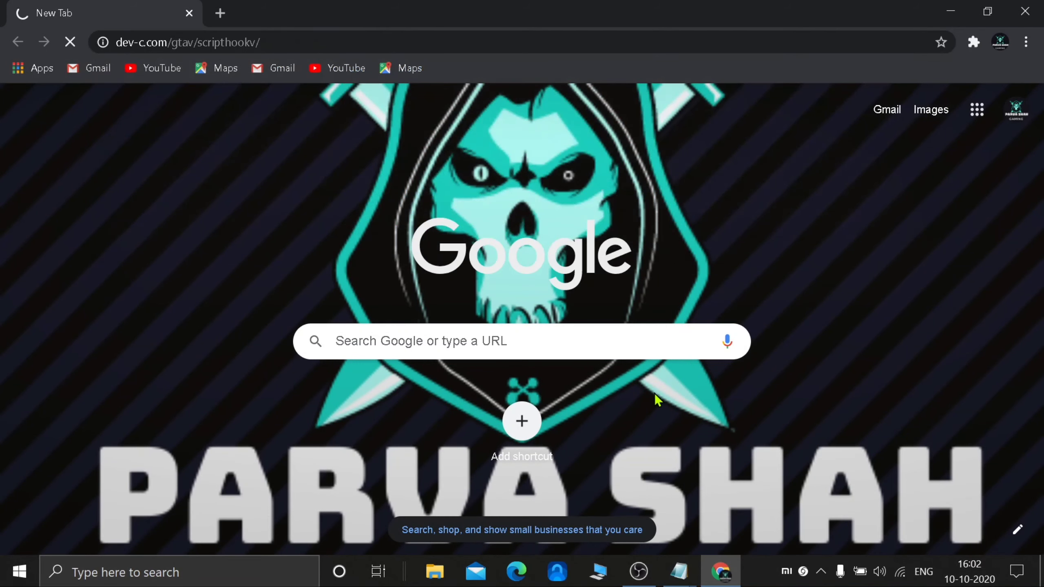
Download Script Hook V and save the ScriptHookV_1.0.2060.1 zip into the mods folder on the Desktop.
scroll(741, 418, down, 6)
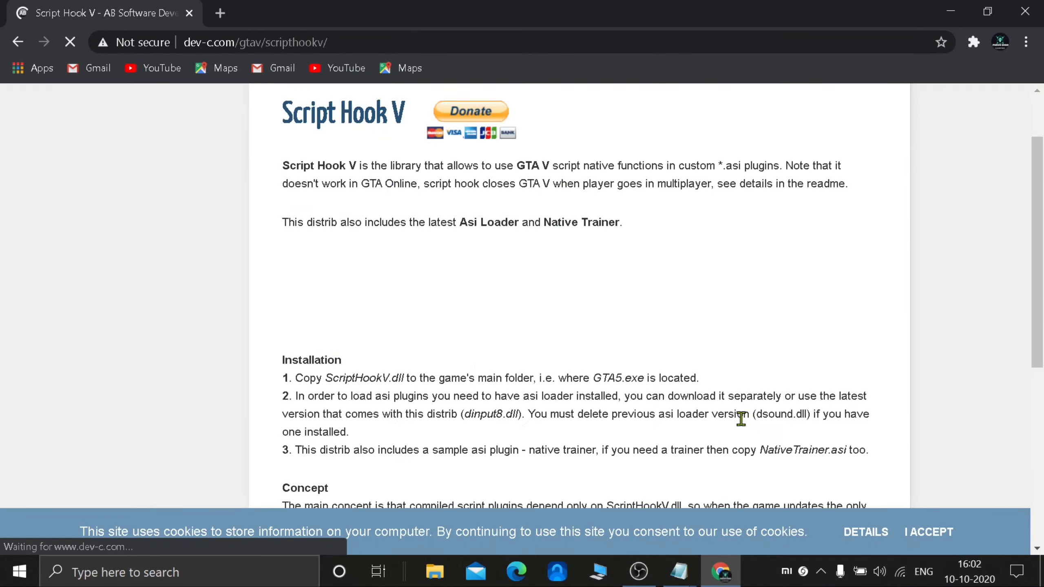
scroll(800, 438, down, 2)
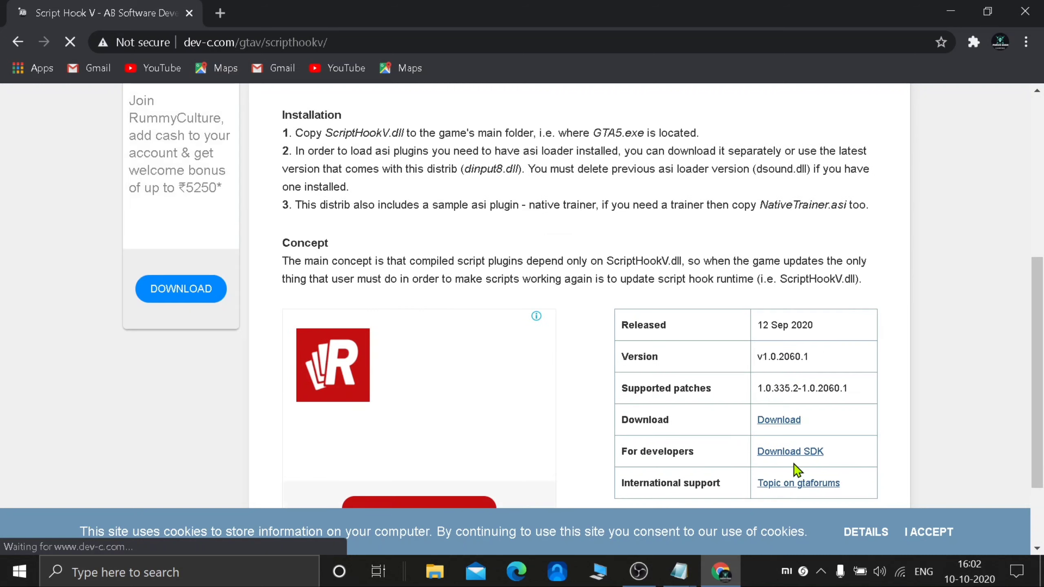
click(779, 420)
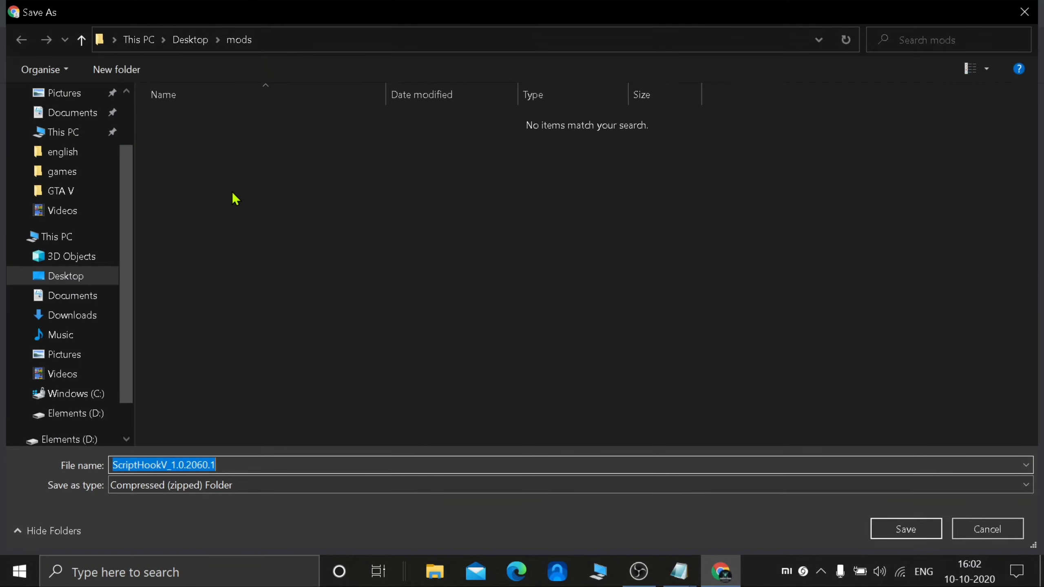
click(109, 276)
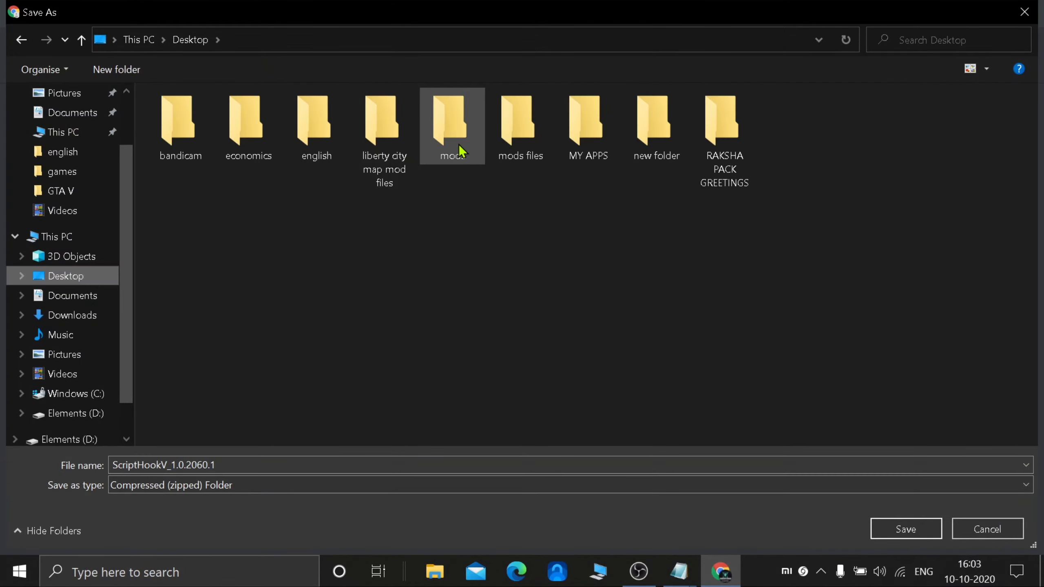
double_click(458, 145)
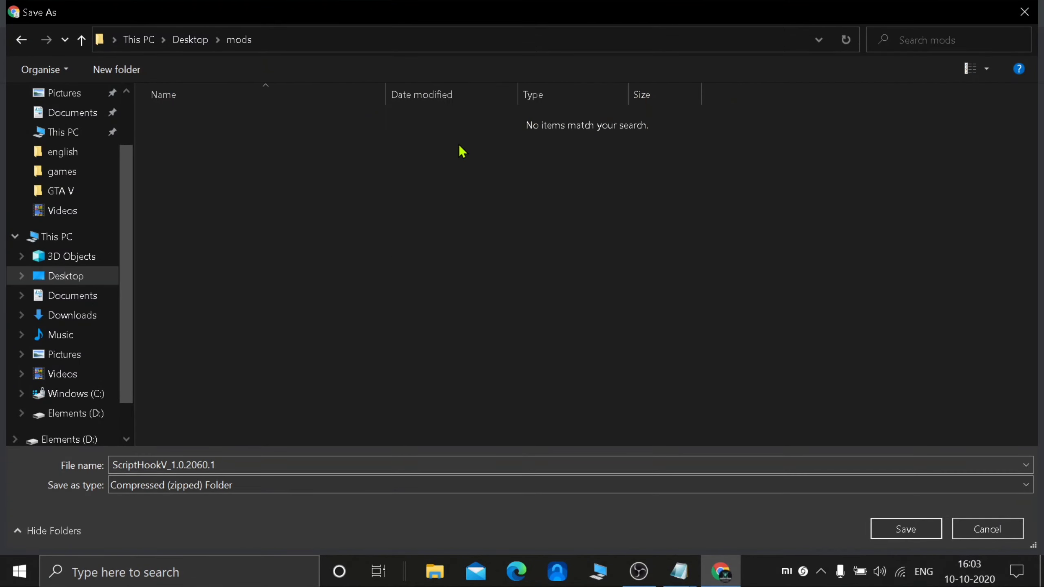
click(890, 535)
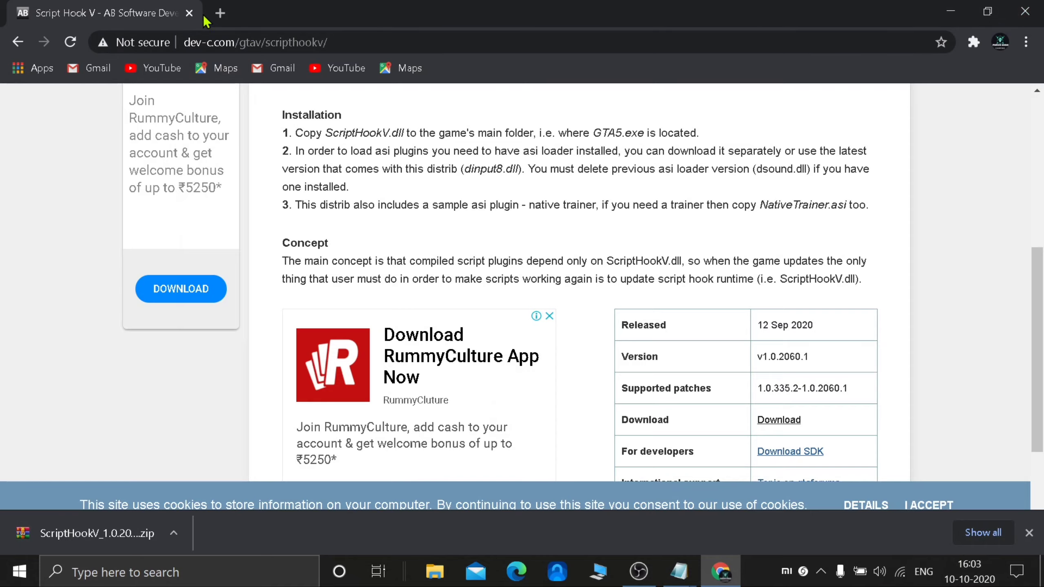
Replace the Script Hook V tab with a new blank tab and minimize the browser.
click(221, 13)
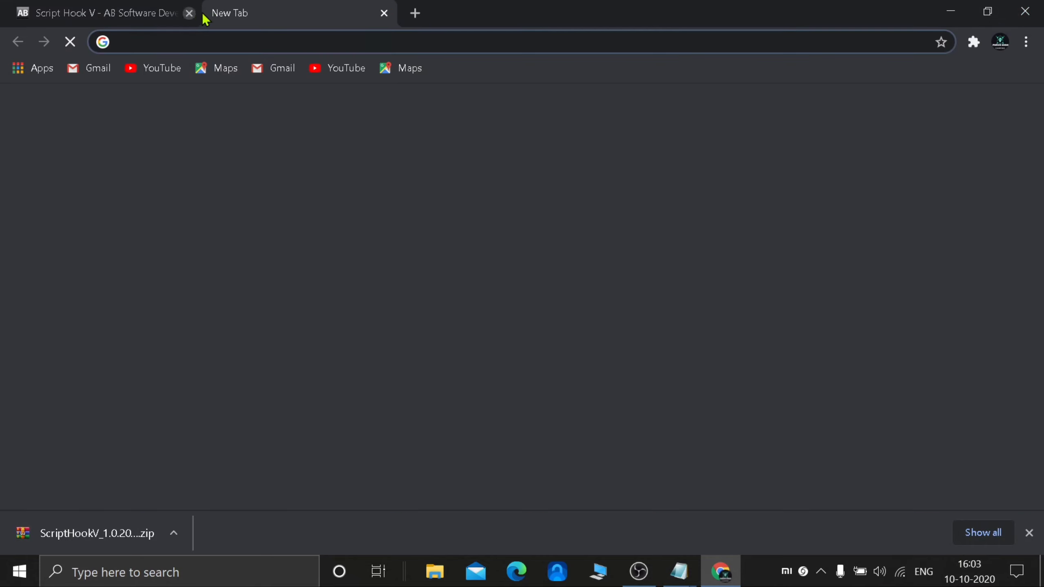
click(189, 13)
click(947, 13)
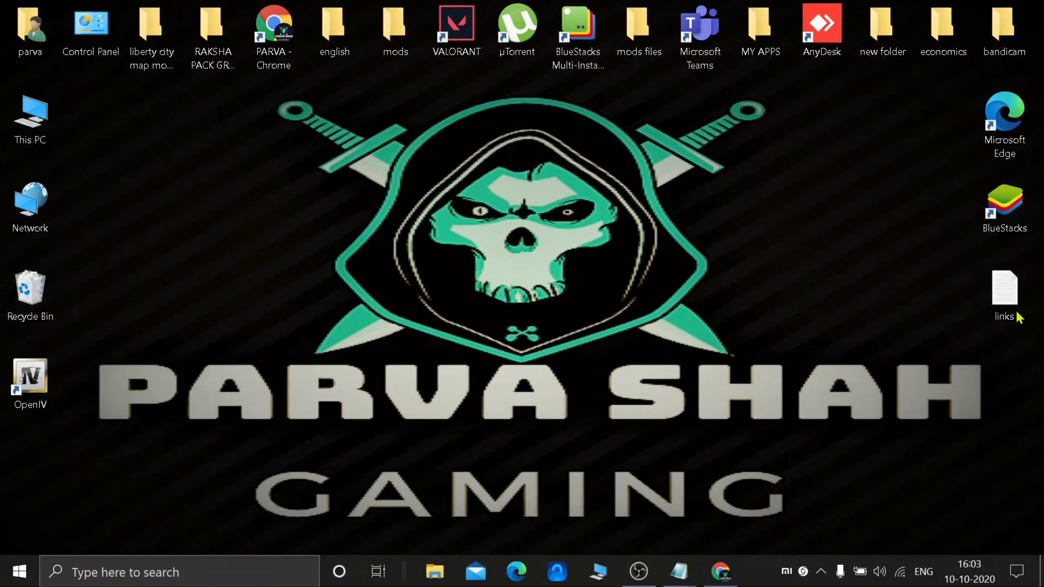
Close the duplicate links Notepad window and copy the crosire/scripthookvdotnet releases URL from the remaining one.
mouse_move(678, 571)
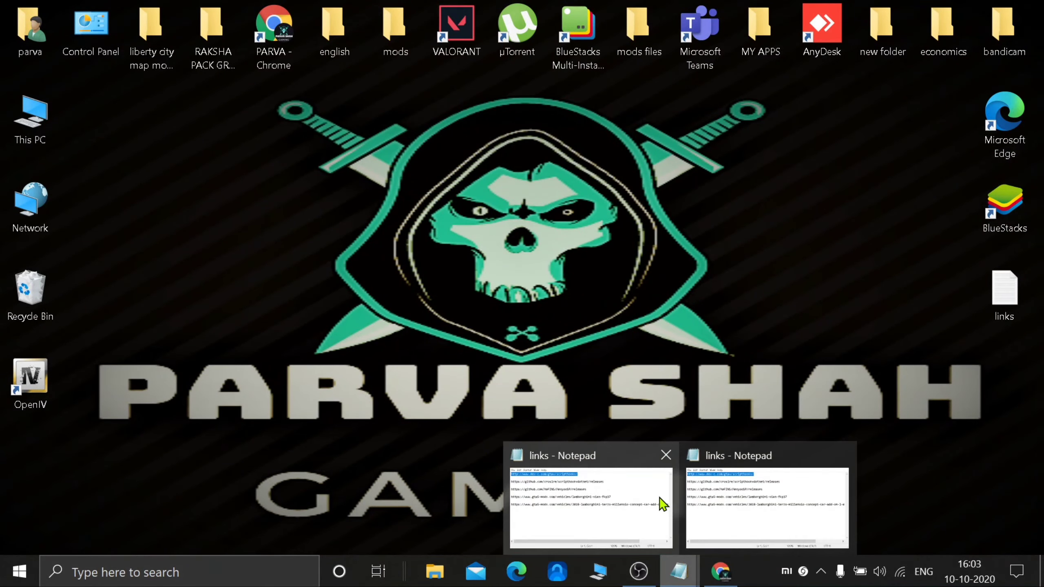
click(666, 453)
click(675, 487)
click(649, 75)
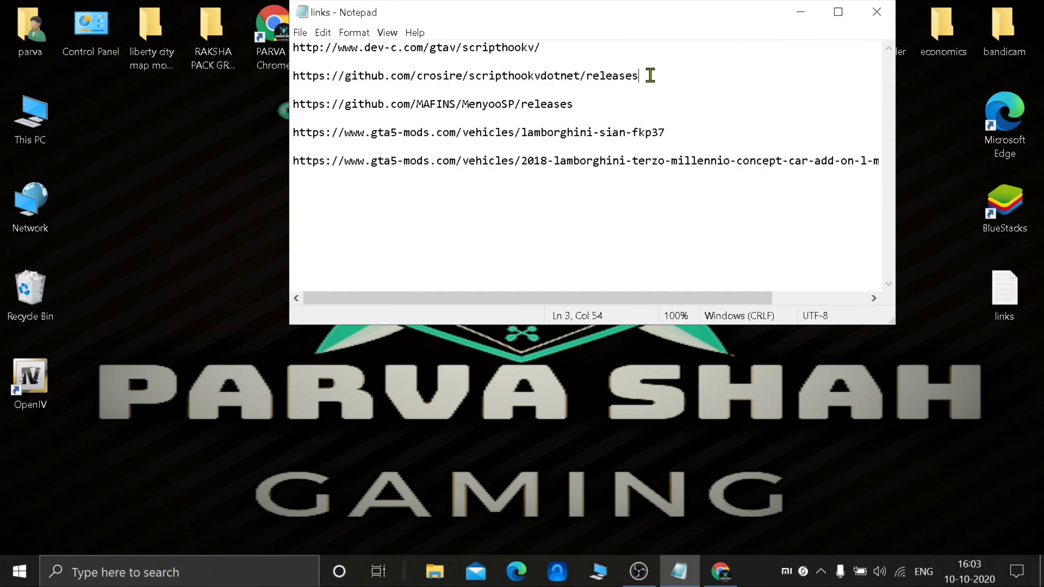
drag(650, 76, 302, 78)
key(ctrl+c)
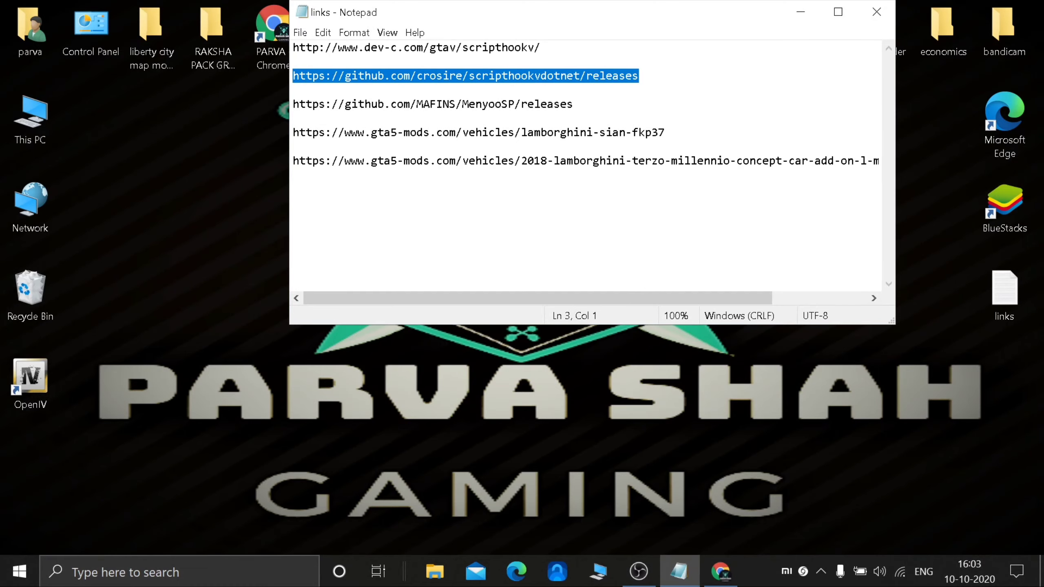
click(801, 12)
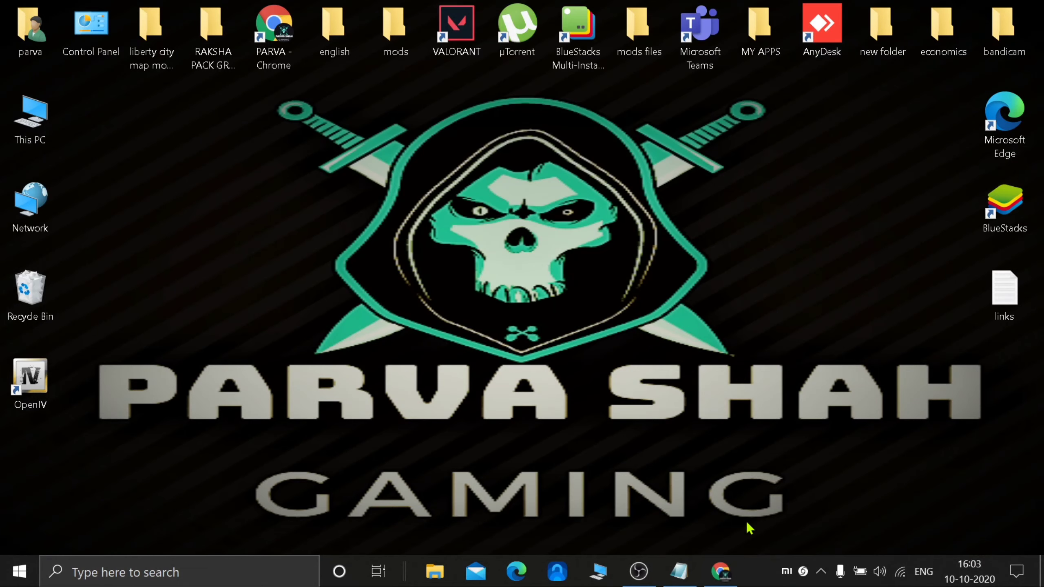
click(719, 569)
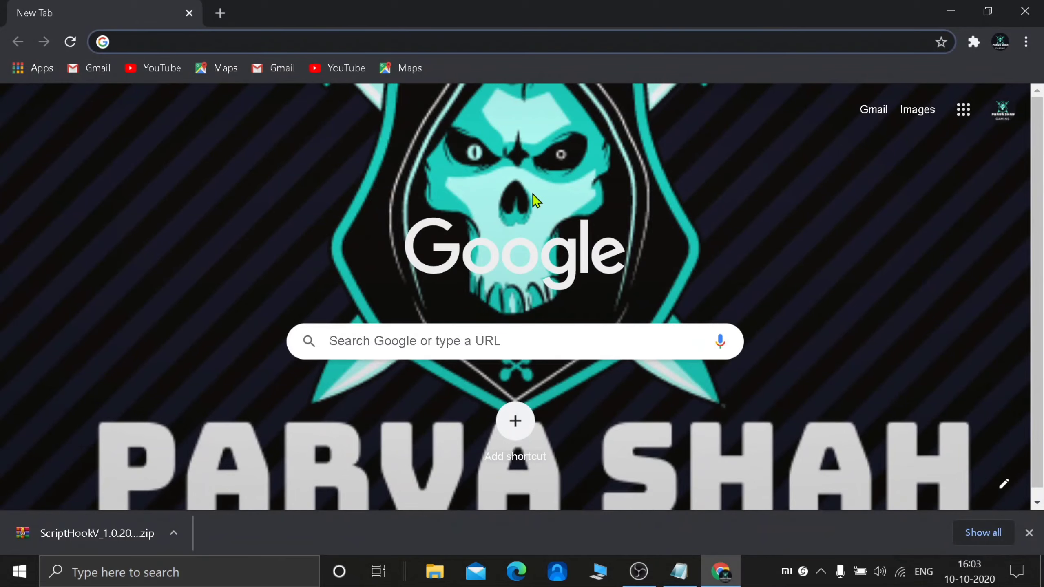
key(ctrl+v)
key(Return)
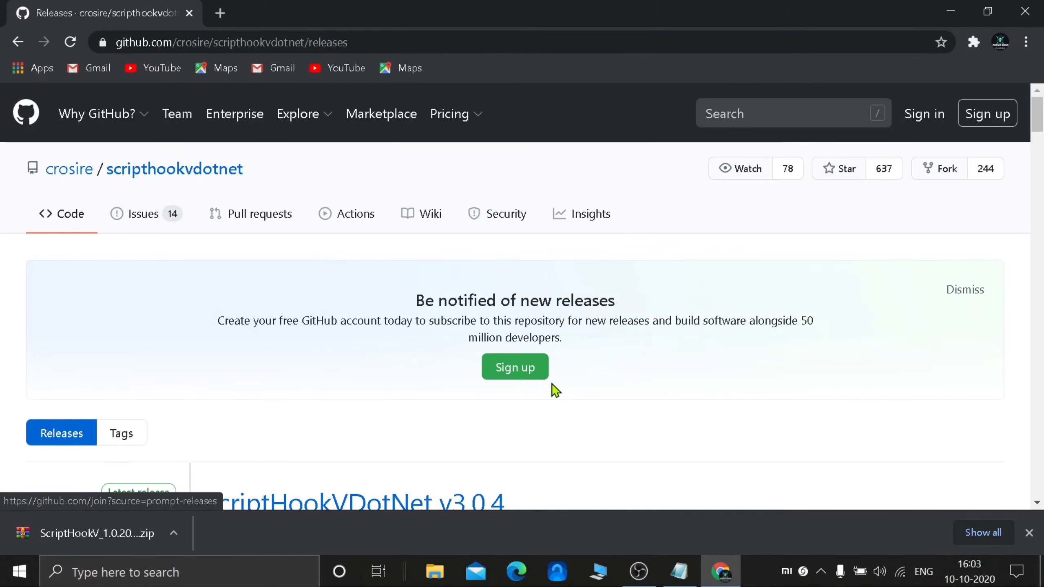
Download ScriptHookVDotNet.zip from the v3.0.4 release assets and save it in the Desktop mods folder.
scroll(555, 390, down, 12)
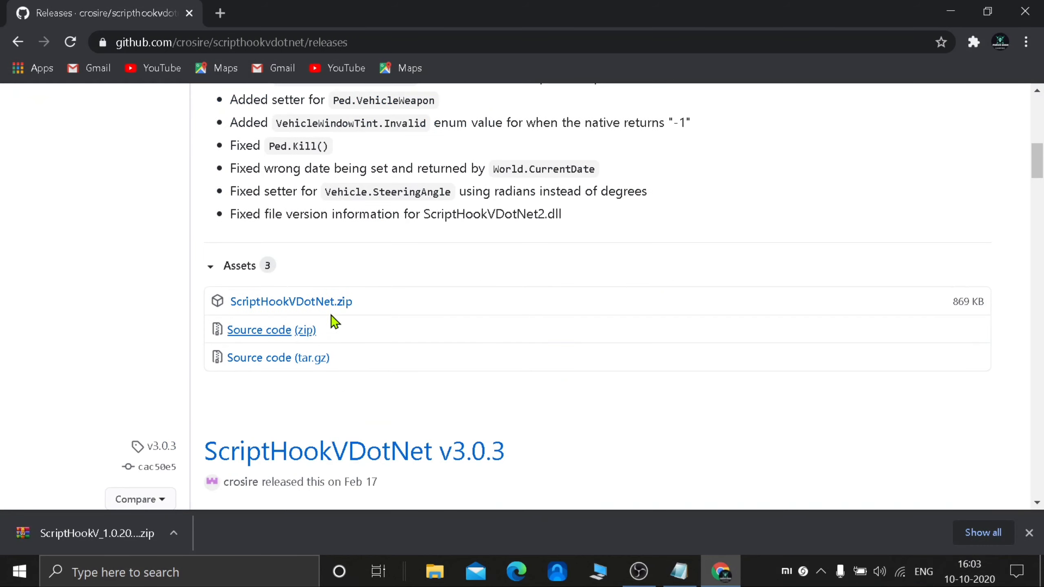
click(329, 305)
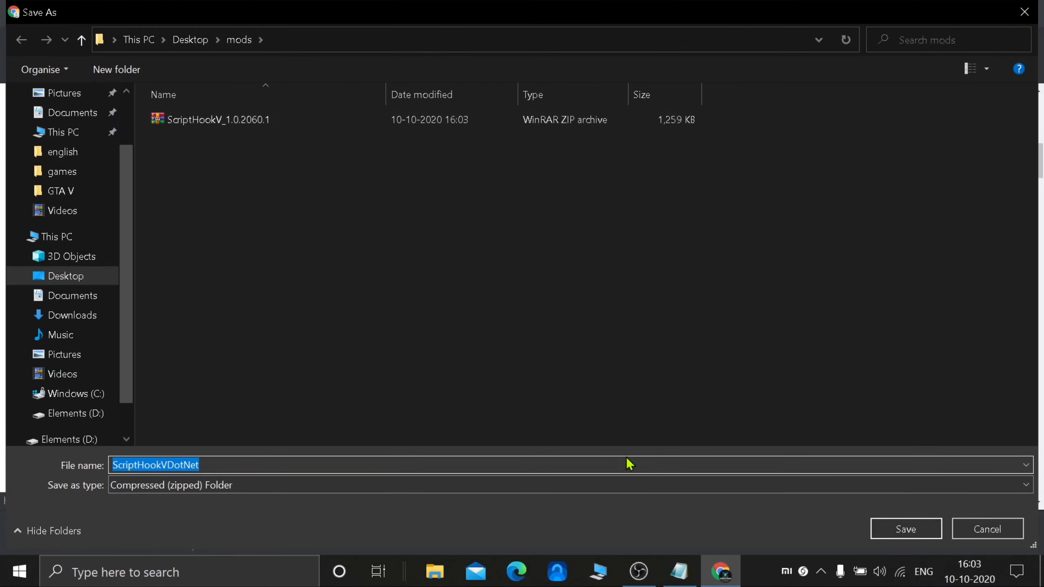
click(904, 529)
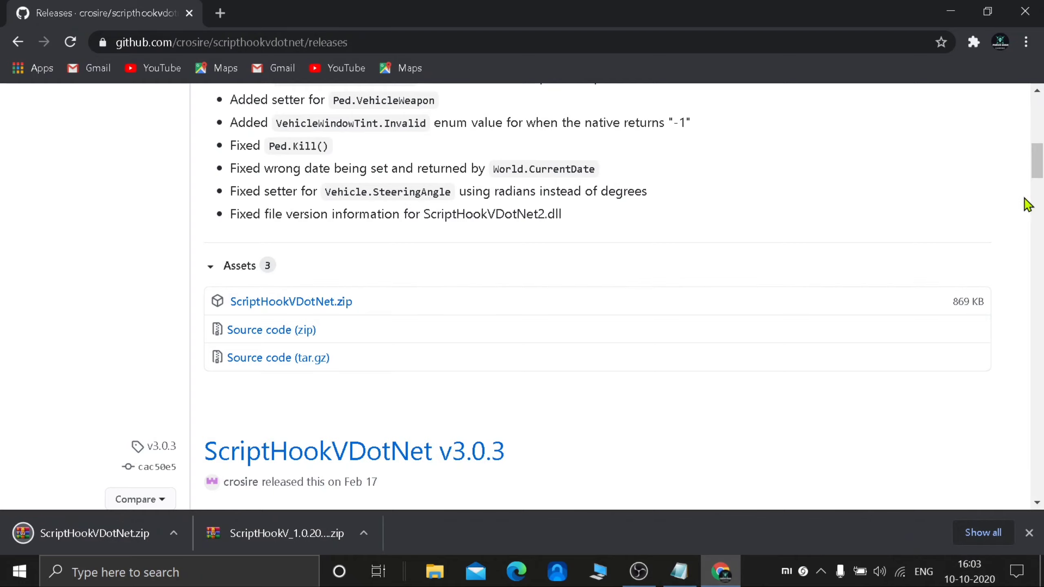
Replace the GitHub releases tab with a new blank tab and switch to the links file in Notepad.
click(219, 15)
click(189, 13)
key(alt+Tab)
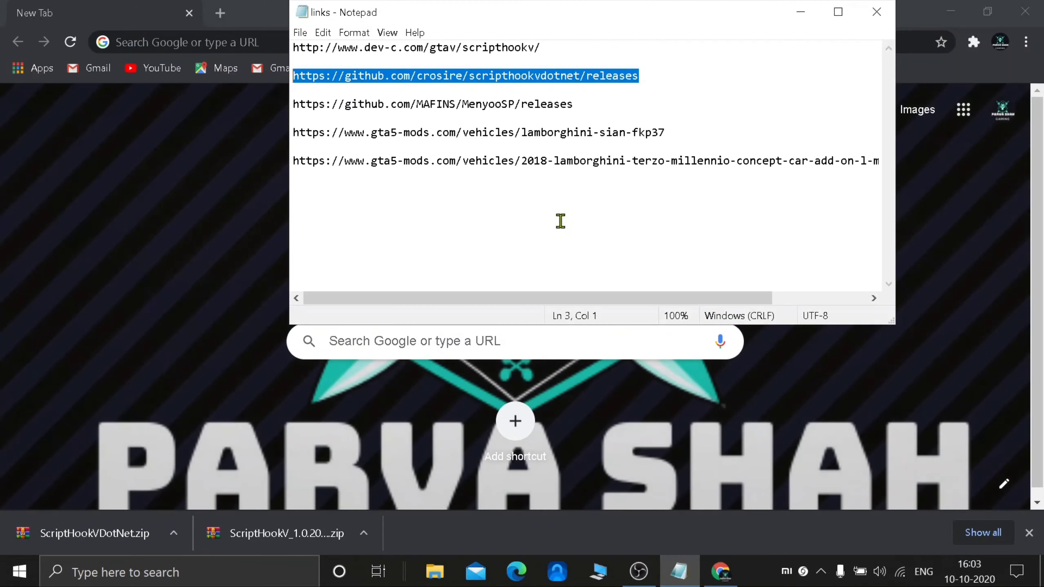
Copy the MAFINS/MenyooSP releases URL from the links file, minimize Notepad and load the address in Chrome.
click(572, 104)
drag(572, 103, 327, 99)
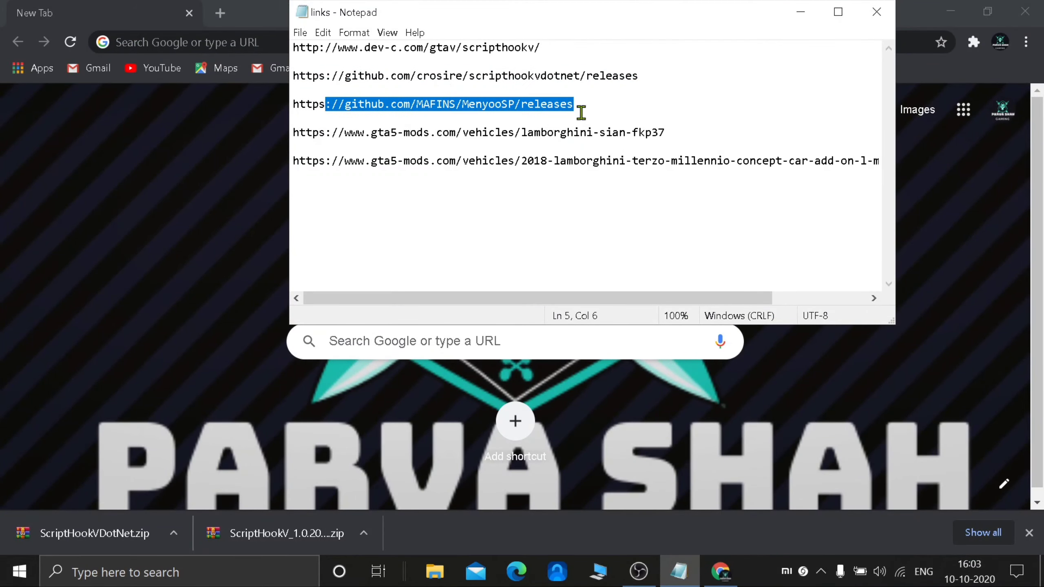
drag(576, 106, 298, 109)
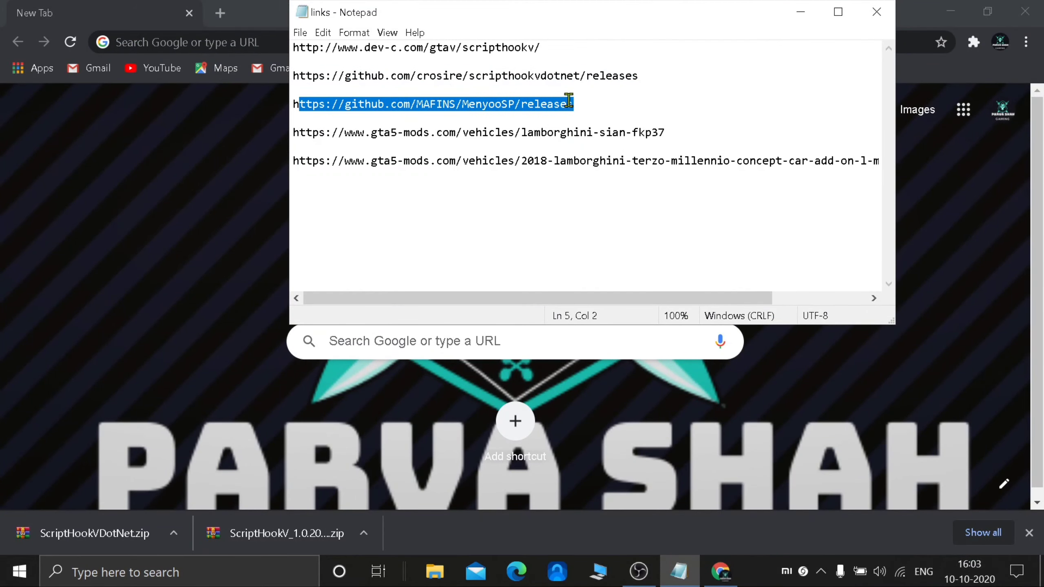
drag(569, 101, 294, 106)
key(ctrl+c)
click(800, 11)
key(ctrl+v)
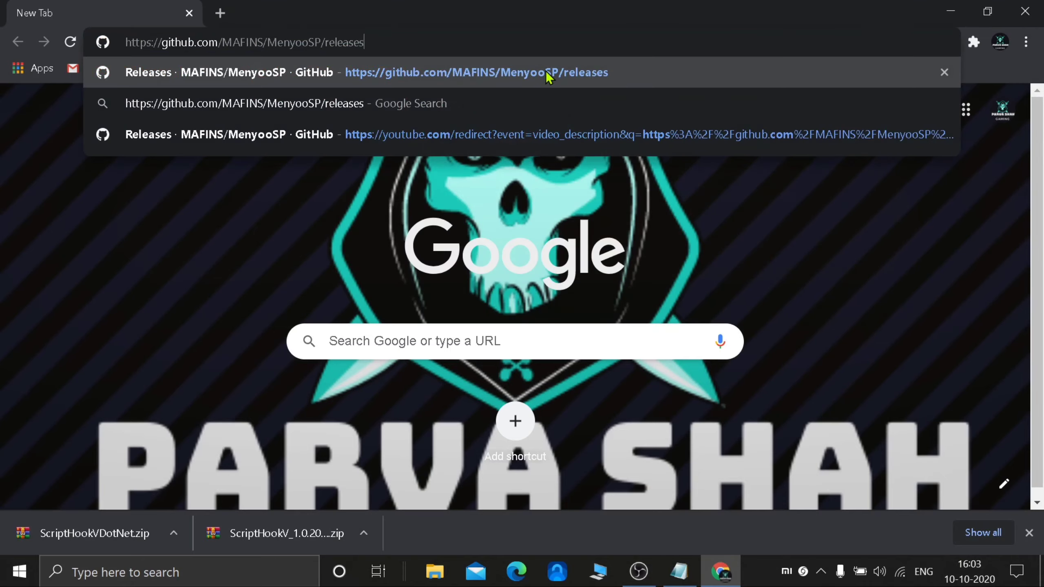
key(Return)
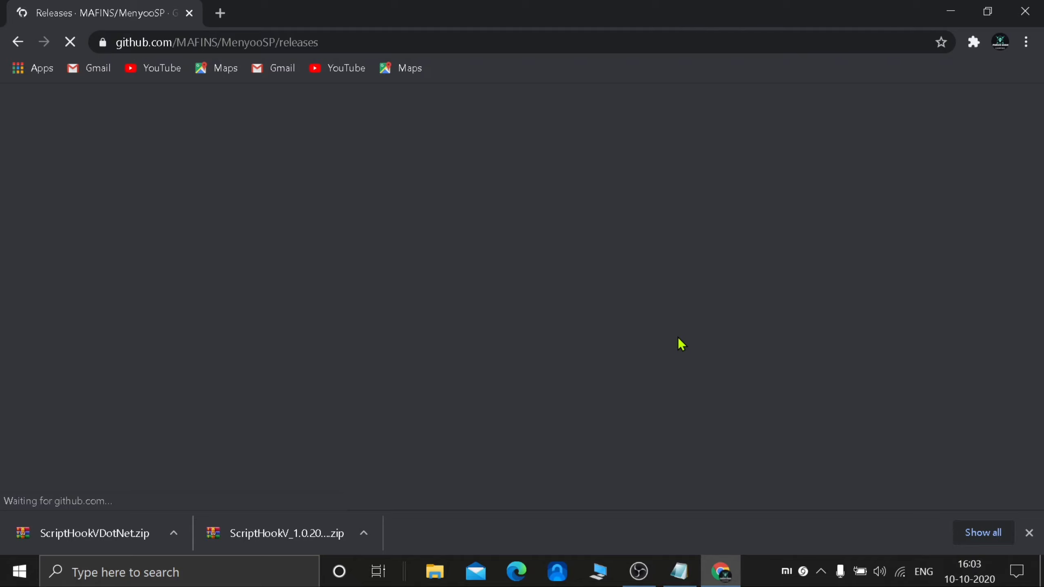
Download MenyooSP.zip from the Menyoo PC v1.4.0 release assets and save it in the Desktop mods folder.
scroll(531, 361, down, 5)
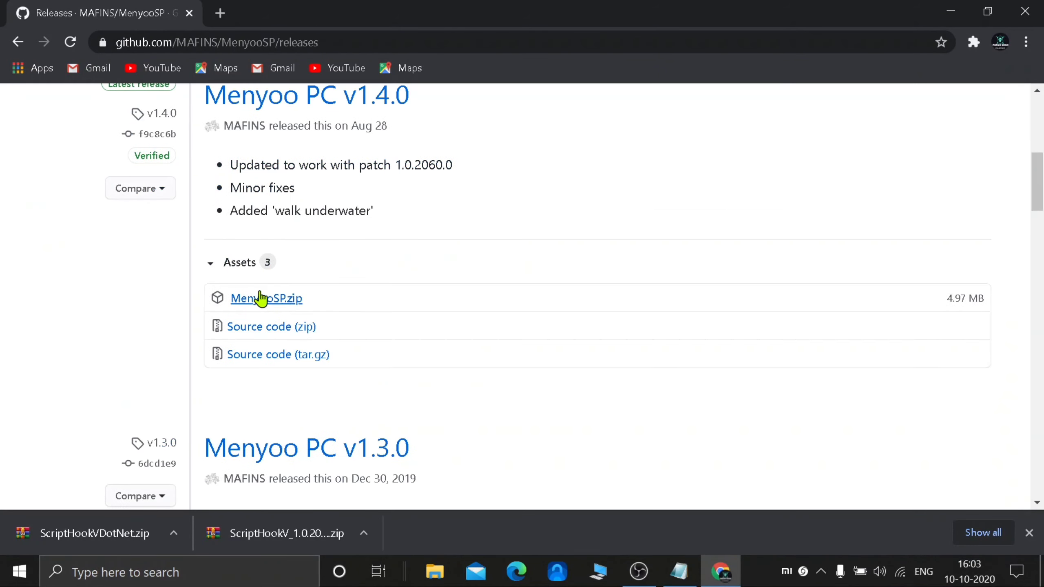
click(261, 298)
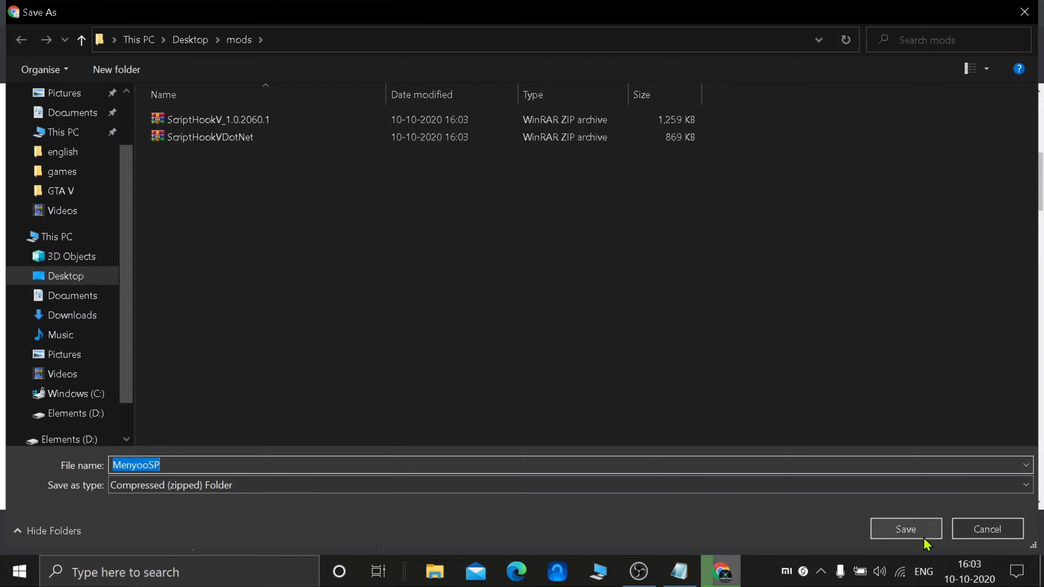
click(923, 537)
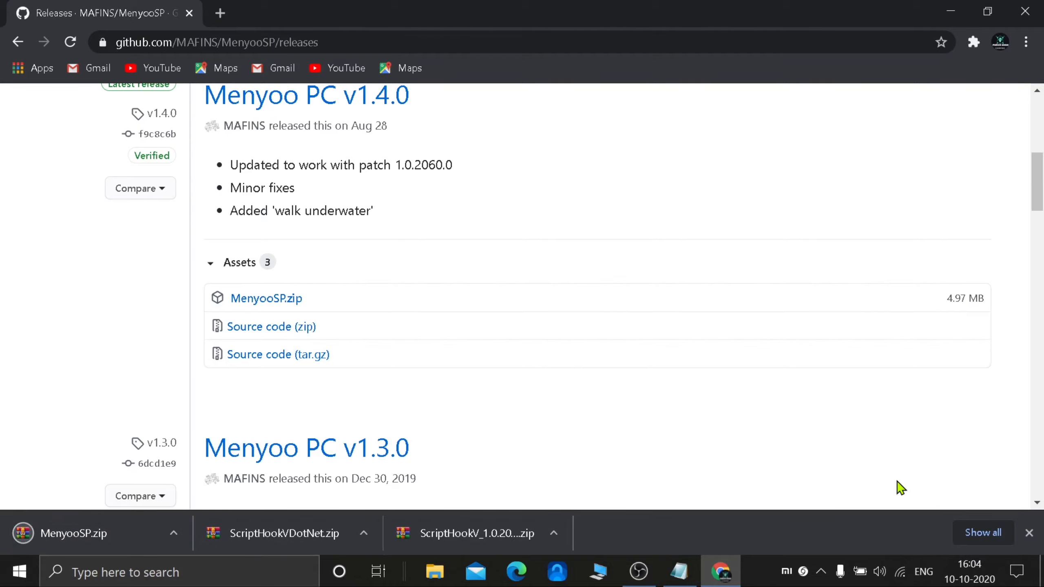
Search Google for "openiv download" in a new tab and open the openiv.com site from the results.
click(220, 13)
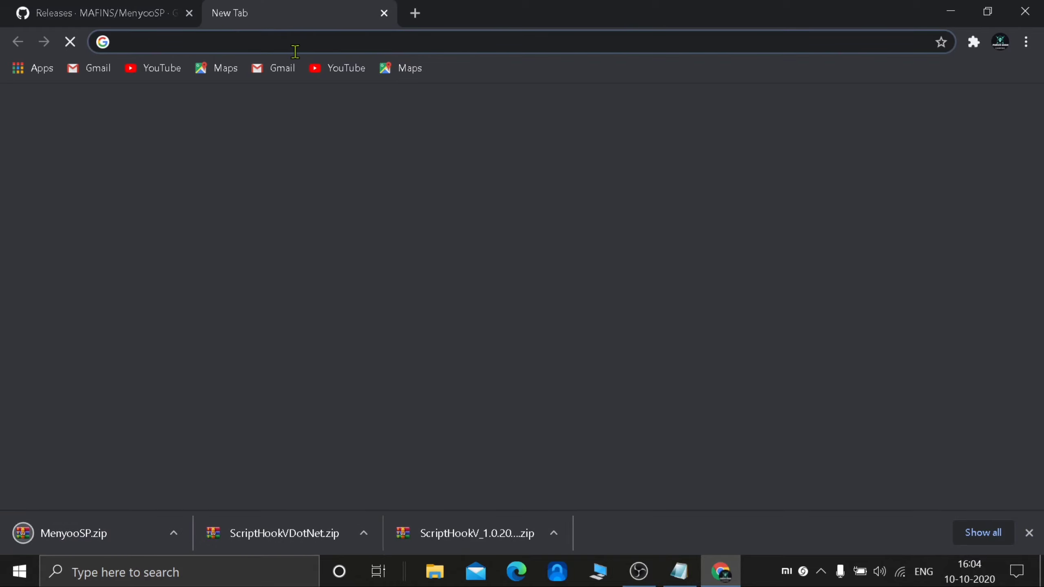
text(open)
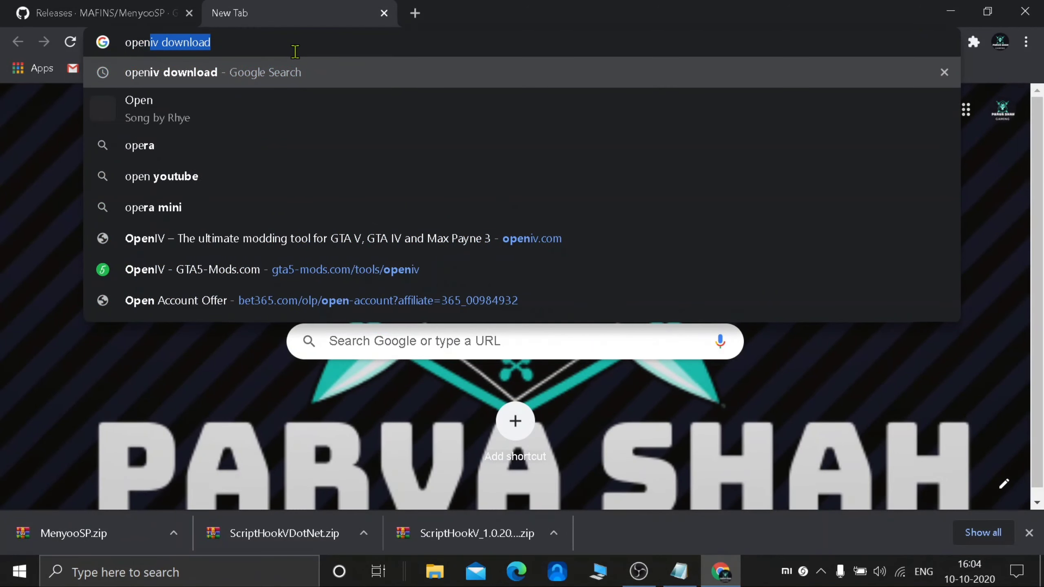
text( iv)
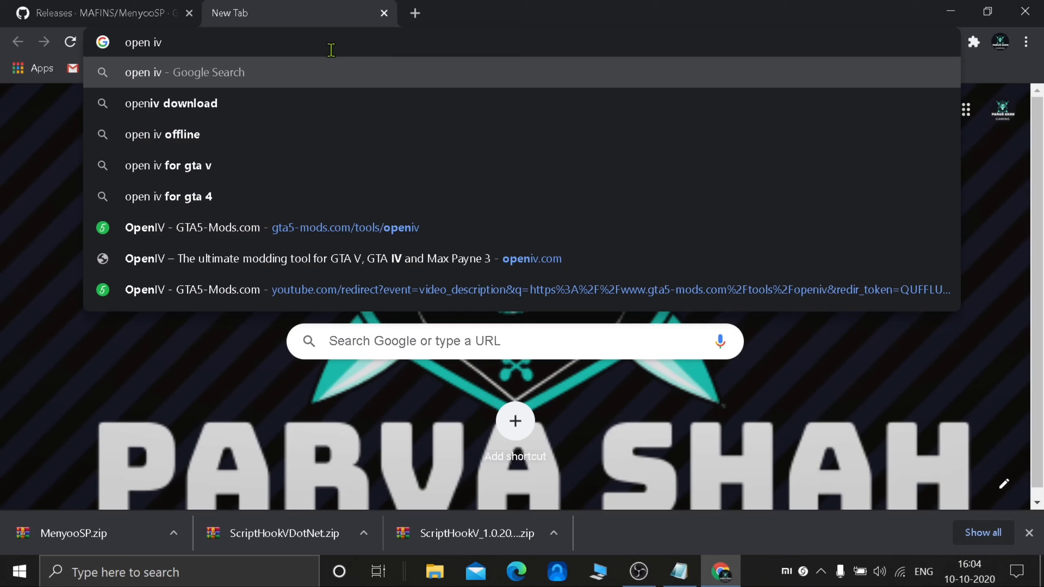
click(261, 108)
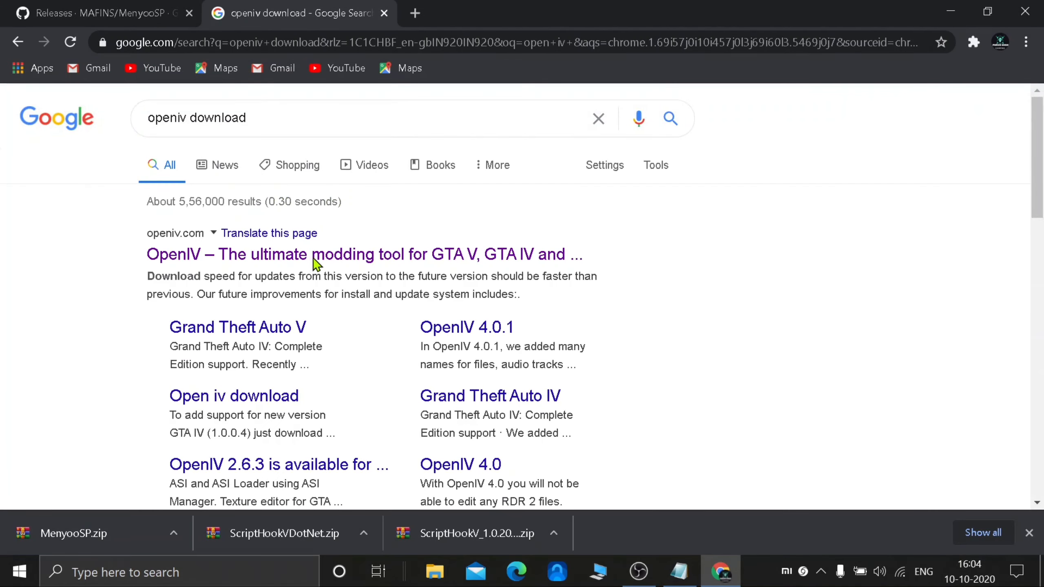
click(314, 259)
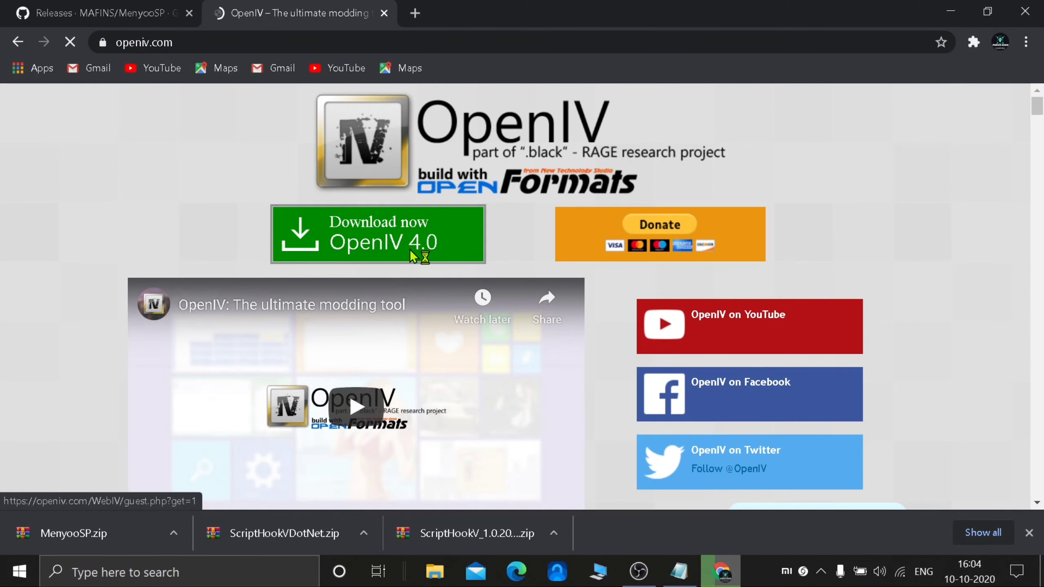
Download the OpenIV 4.0 installer and save it as ovisetup in the Desktop mods folder.
click(410, 250)
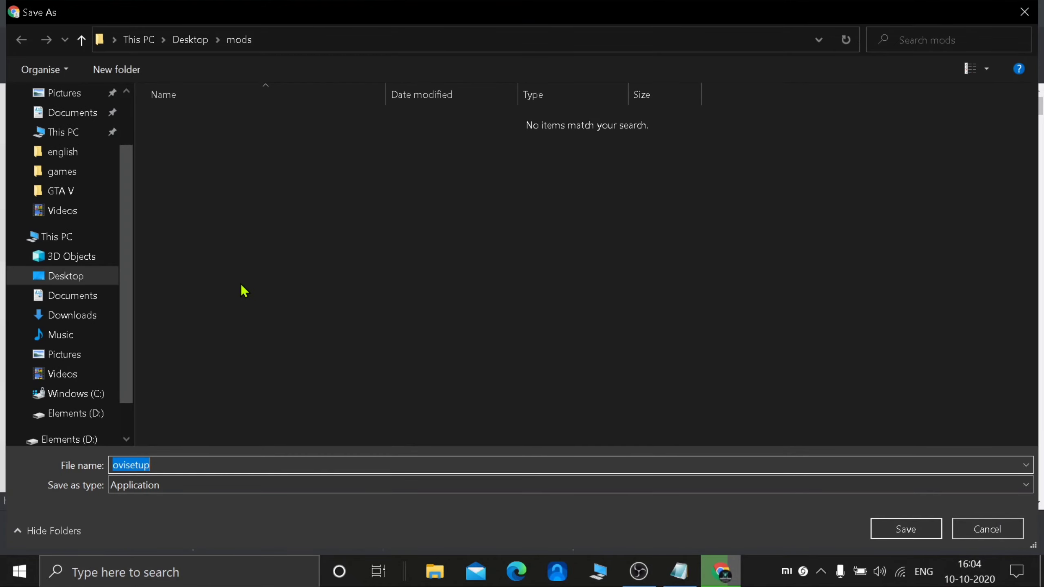
key(alt+Up)
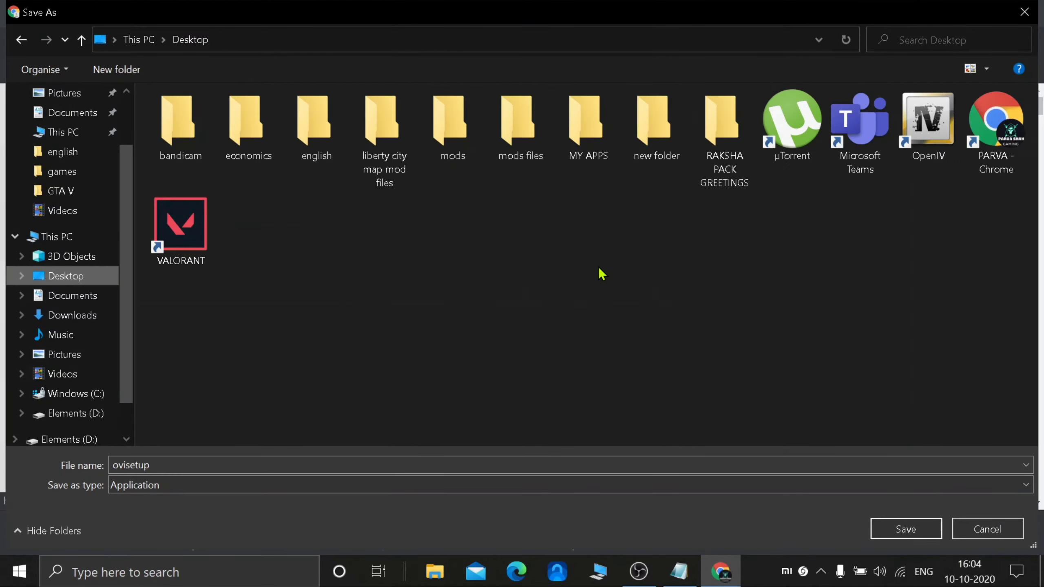
double_click(449, 123)
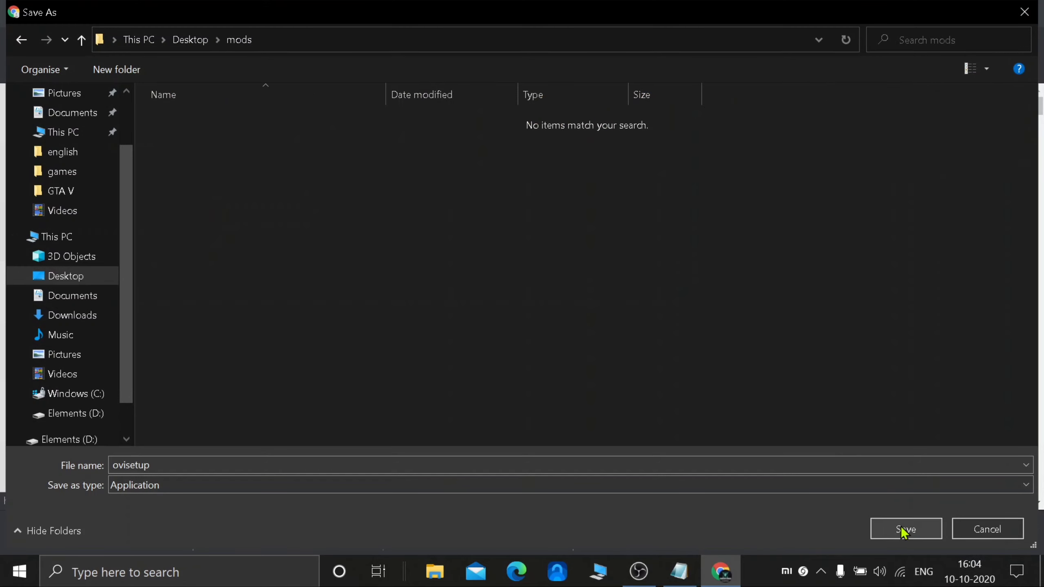
click(905, 528)
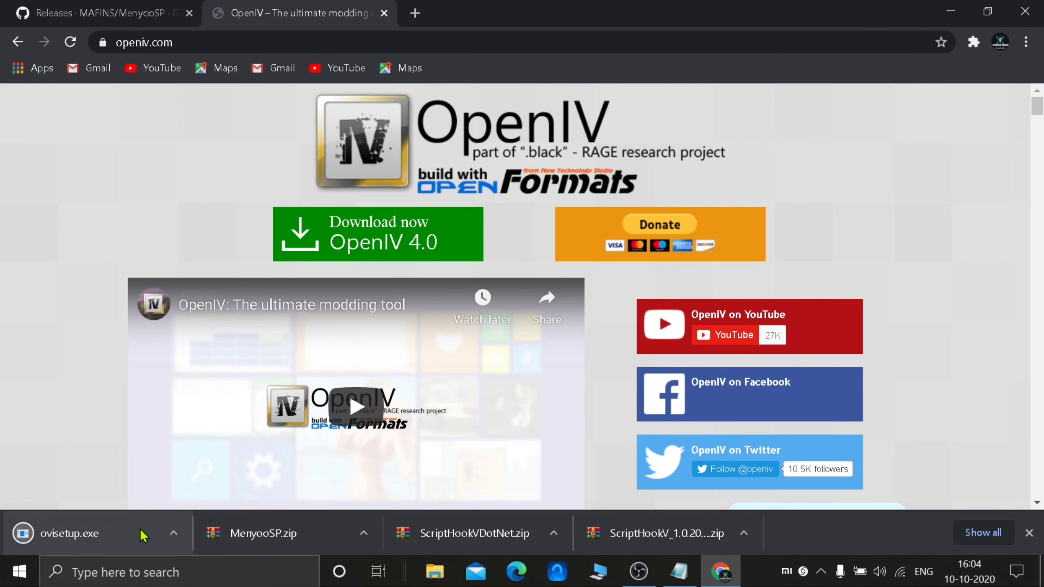
Replace the OpenIV tab with a new one, search for "gta 5 mods lamborghini sian" and open the Lamborghini Sián FKP 37 mod page.
click(415, 14)
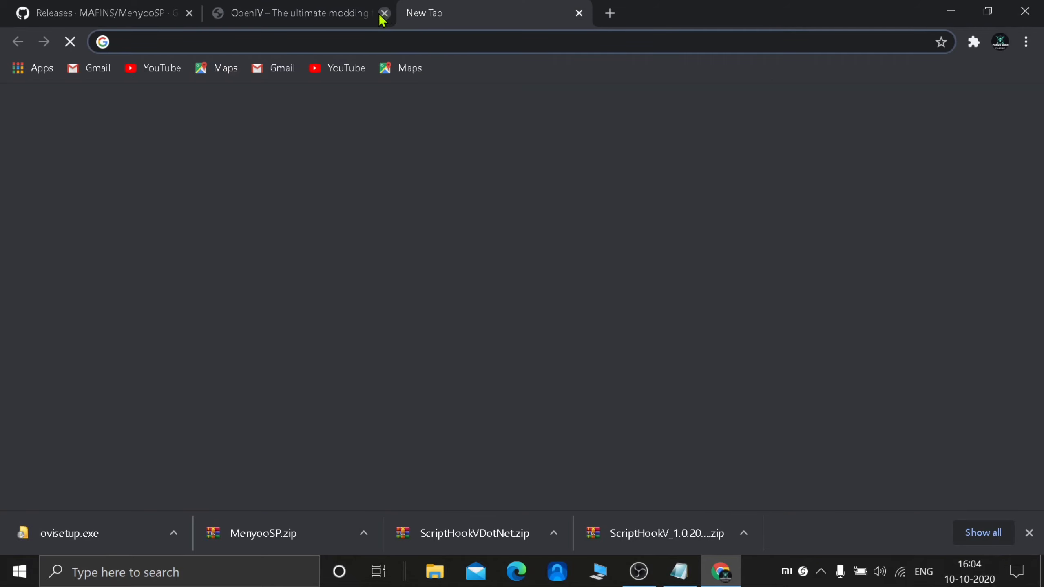
click(382, 13)
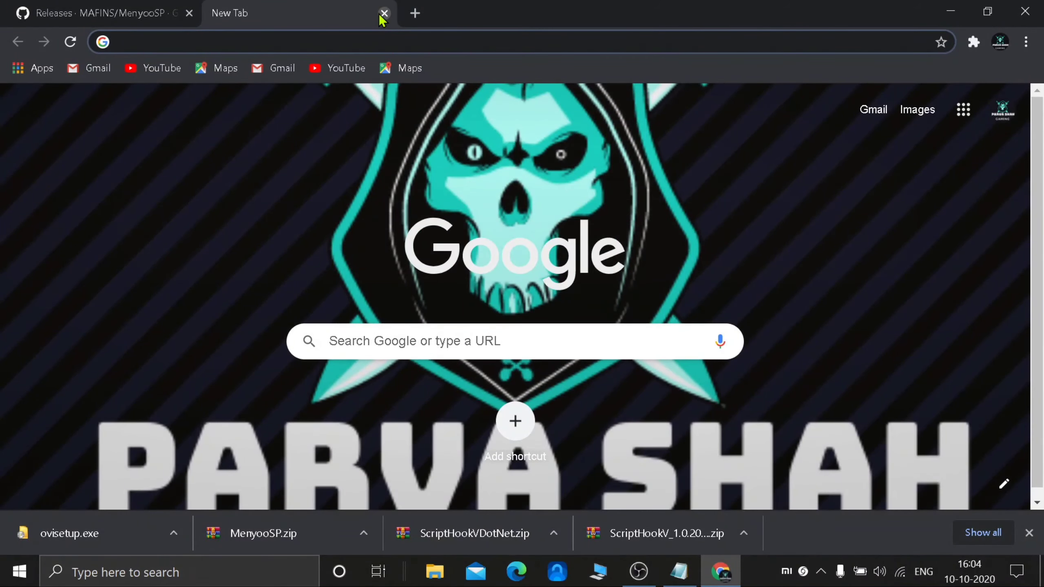
text(gta 5)
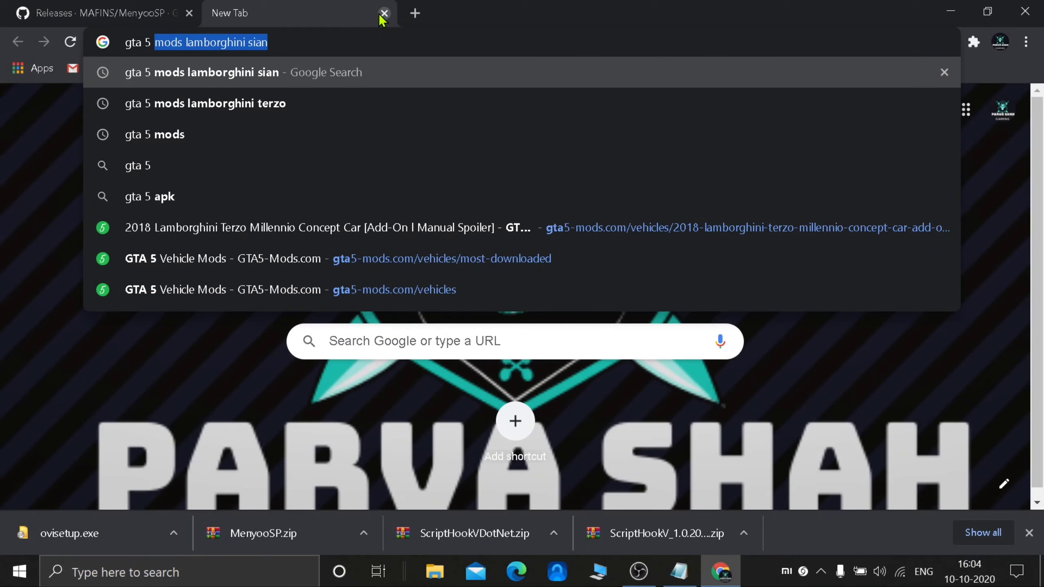
key(Return)
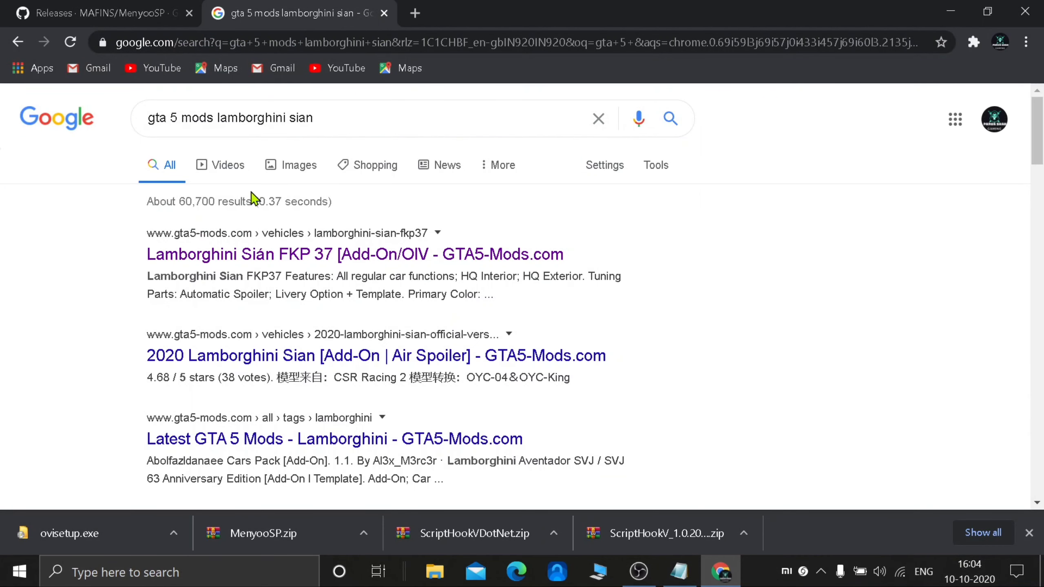
click(353, 258)
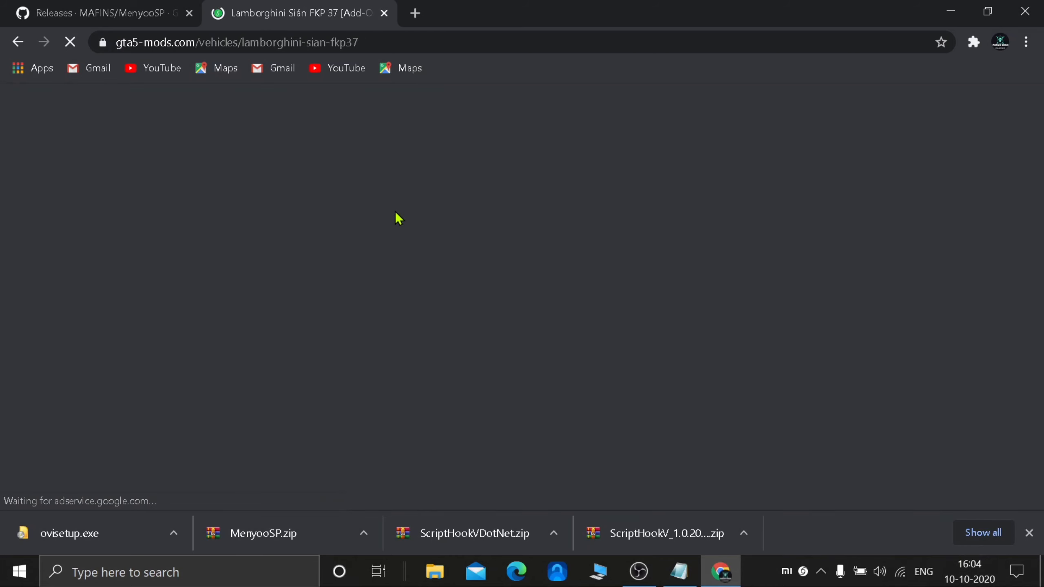
Download the Lamborghini Sián FKP 37 mod, open a new tab meanwhile, and save the RAR file in the Desktop mods folder.
scroll(604, 367, down, 5)
scroll(603, 368, down, 2)
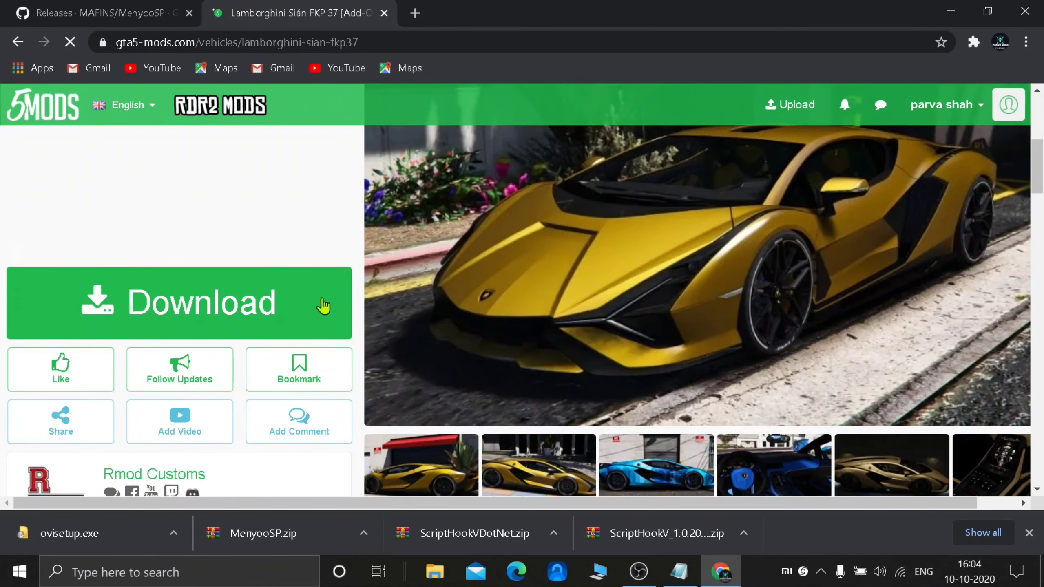
click(304, 317)
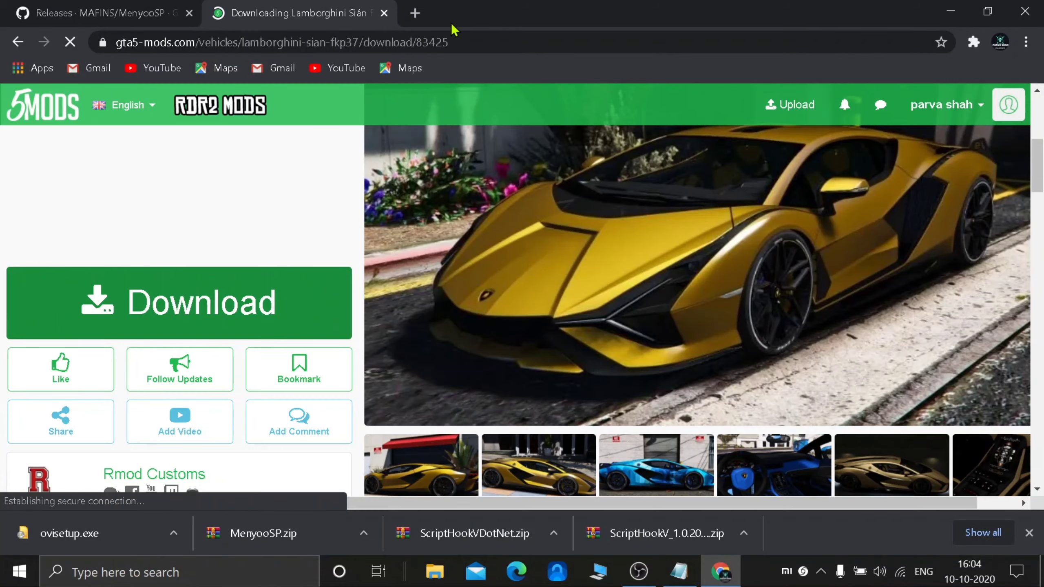
click(415, 12)
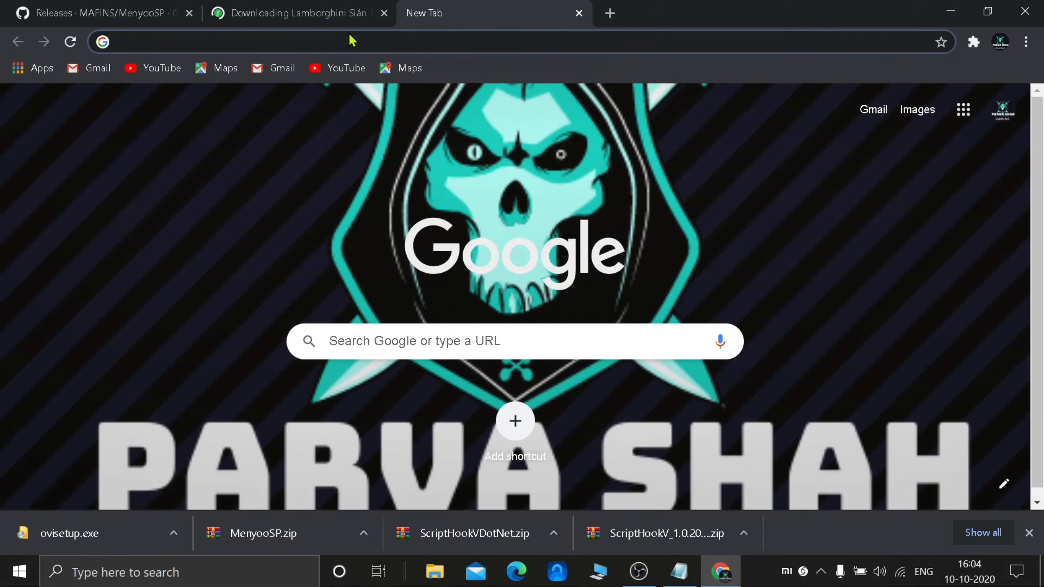
text(gta)
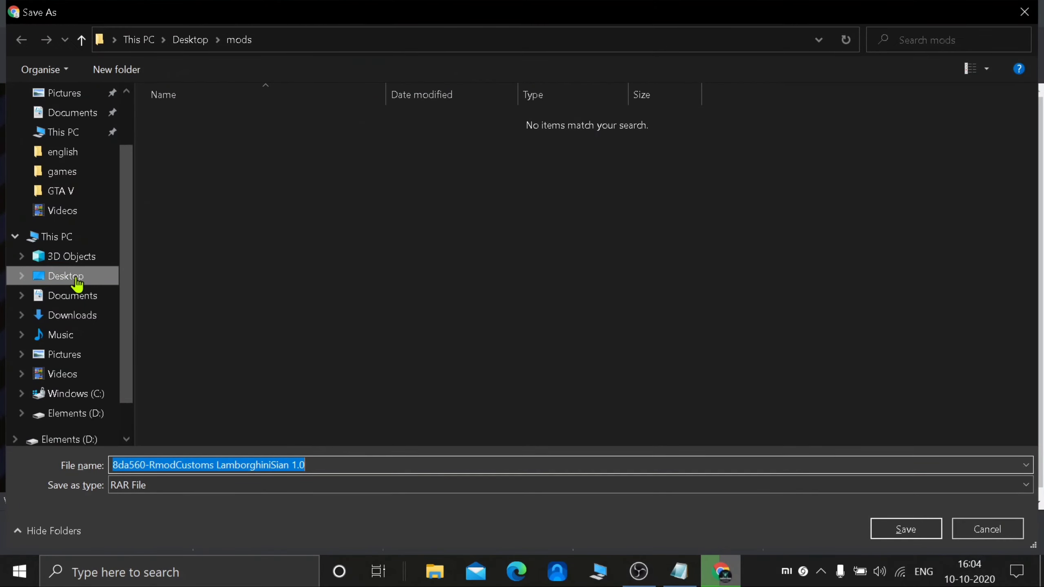
click(68, 277)
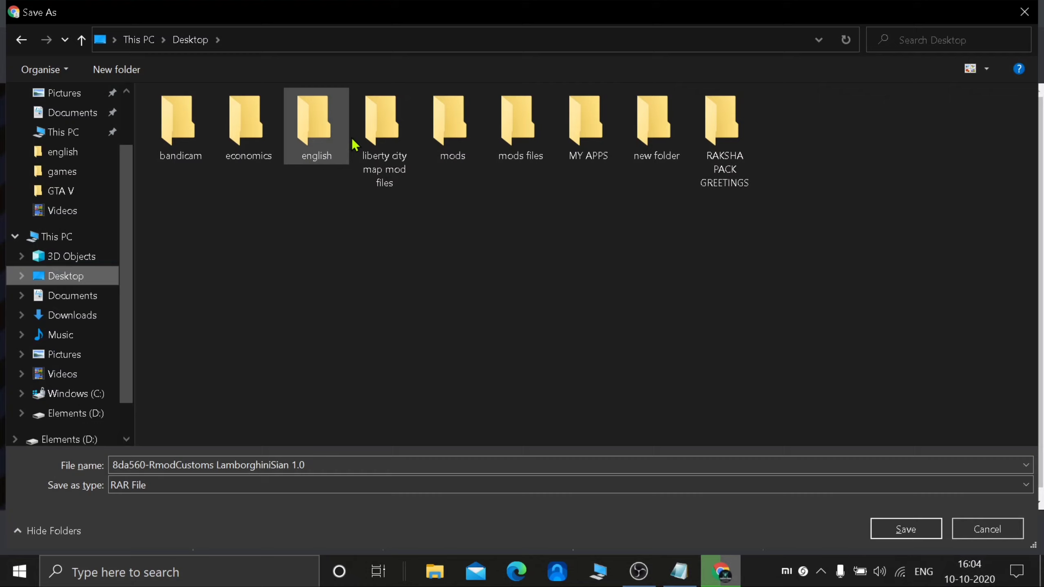
double_click(441, 124)
click(918, 530)
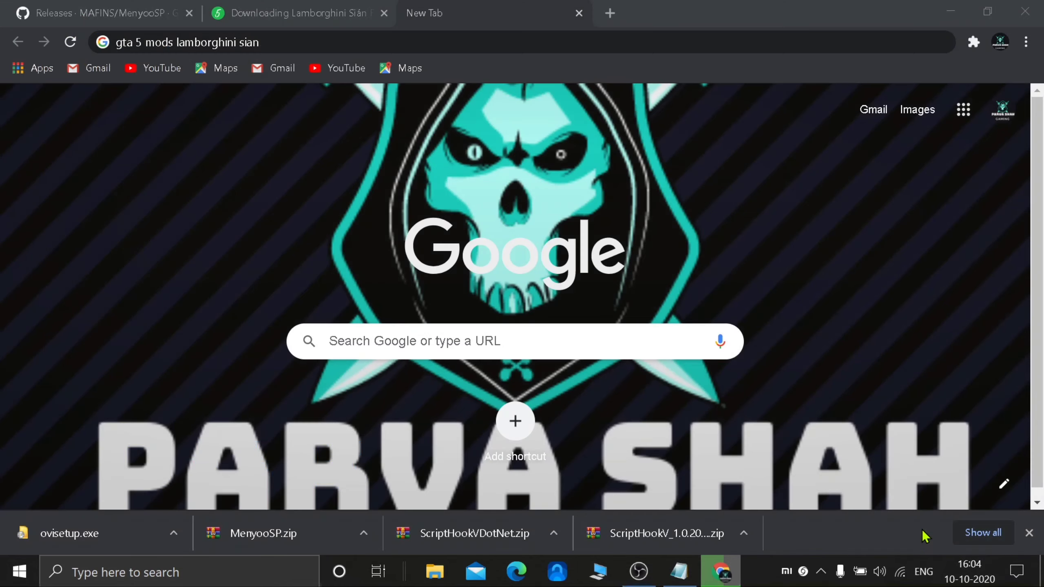
Search for "gta 5 mods lamborghini terzo" and open the 2018 Lamborghini Terzo Millennio Concept Car mod page on GTA5-Mods.com.
click(282, 42)
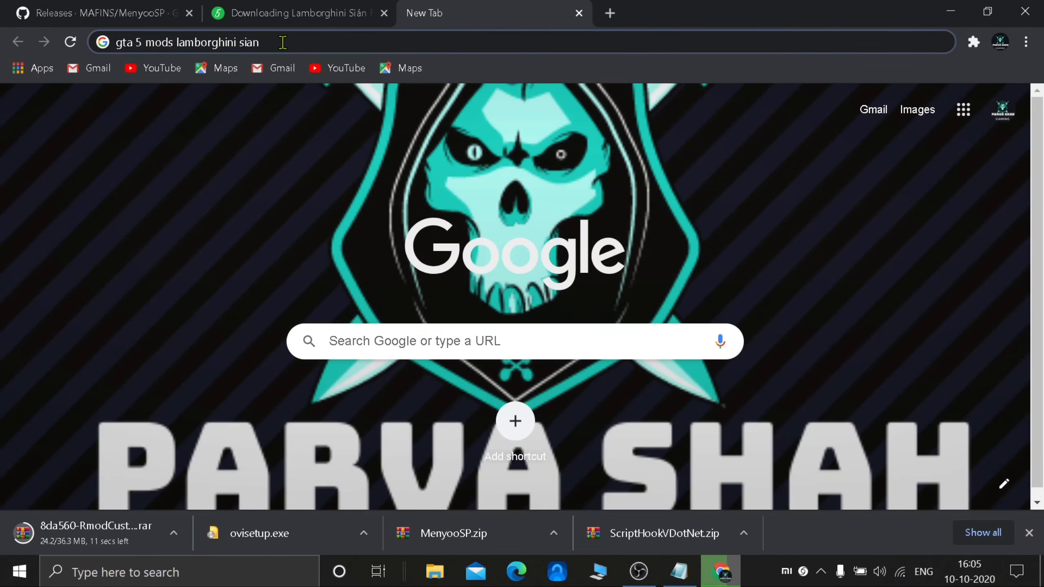
key(BackSpace)
key(BackSpace)
key(BackSpace)
key(BackSpace)
text(terz)
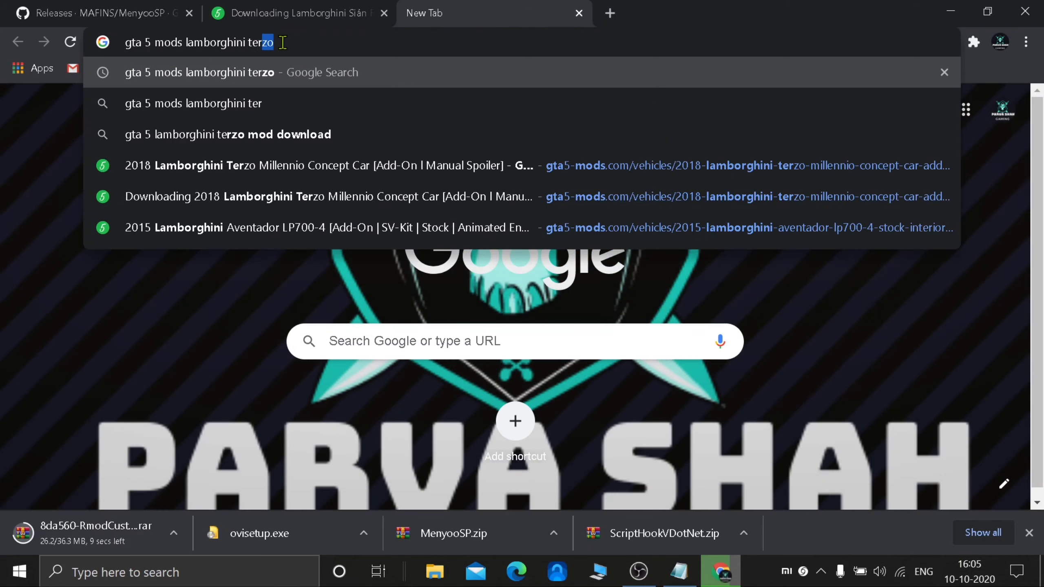
text(o)
key(Return)
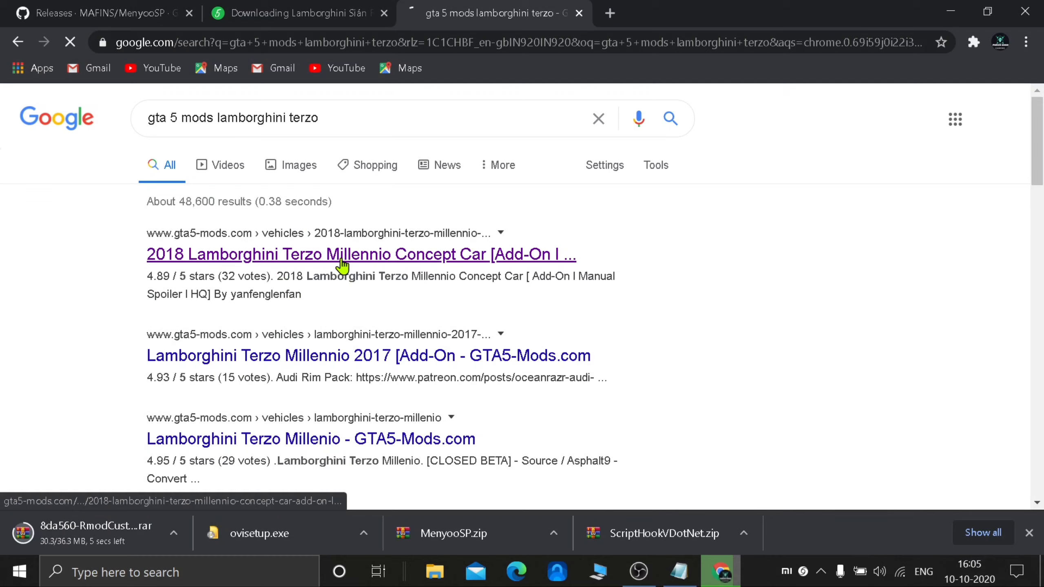
click(342, 266)
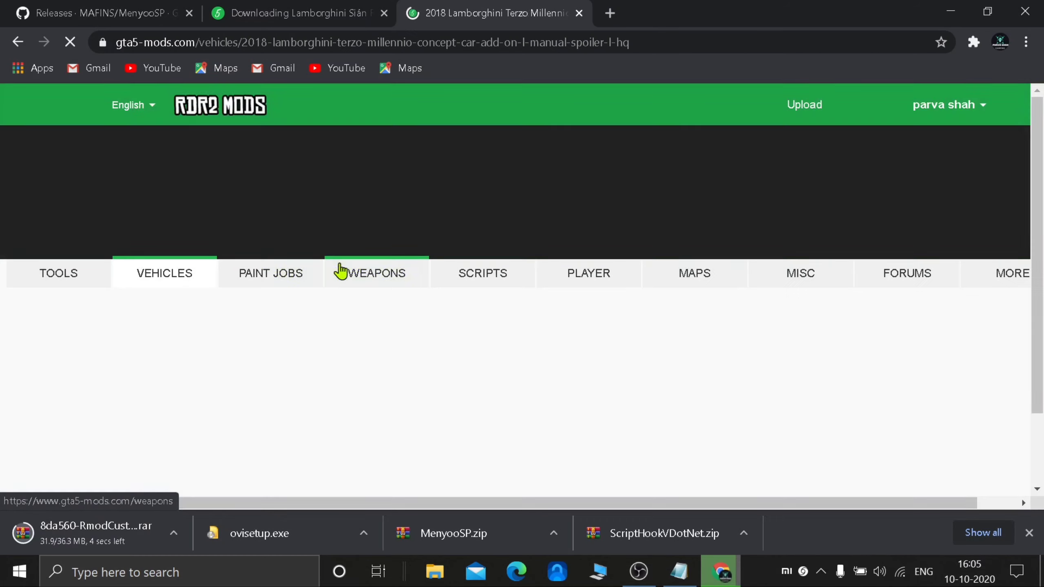
Download the 2018 Lamborghini Terzo Millennio mod, save the zip in the Desktop mods folder and minimize Chrome.
scroll(653, 348, down, 6)
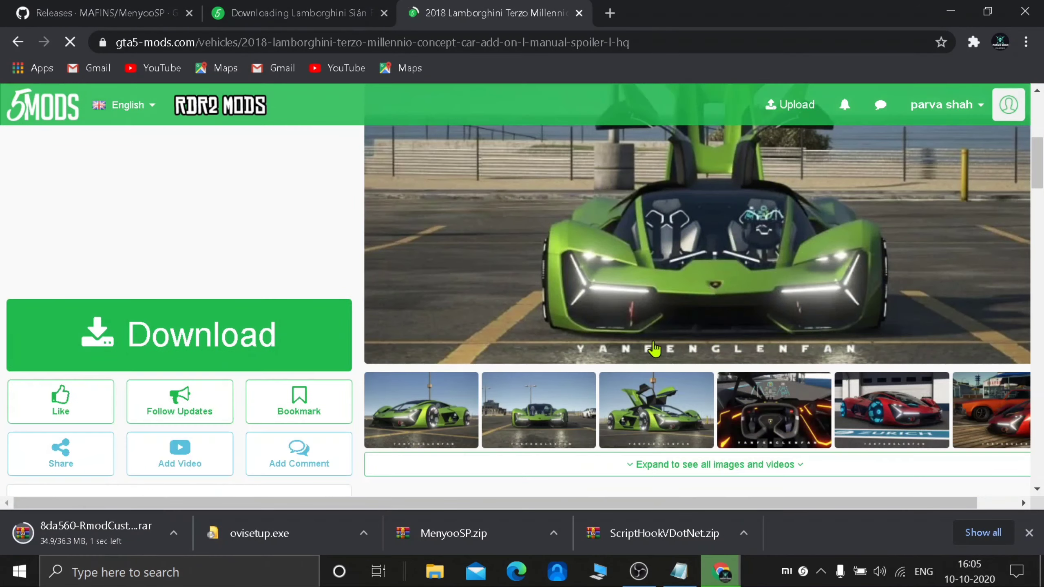
click(330, 369)
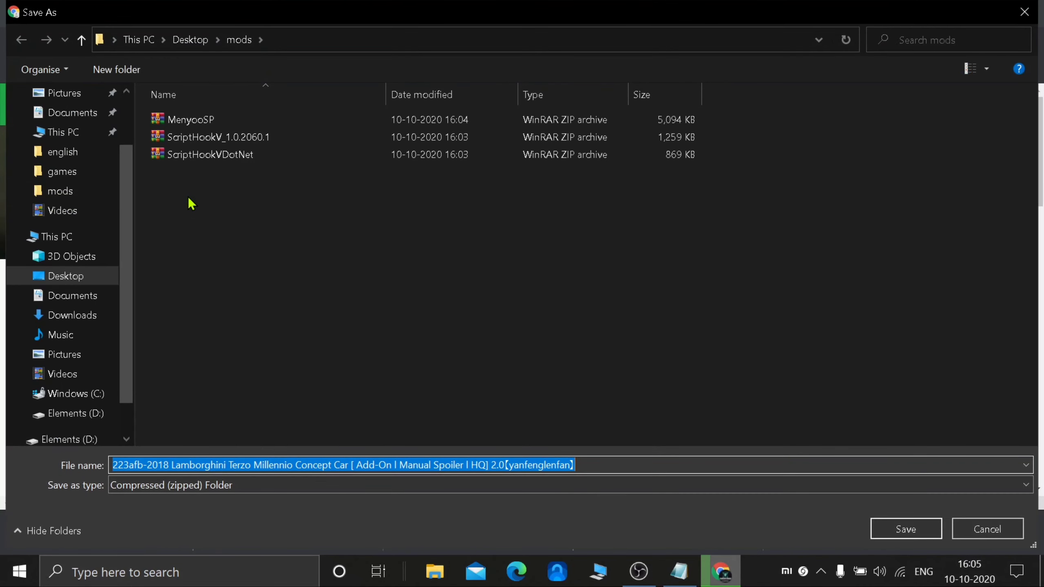
click(906, 529)
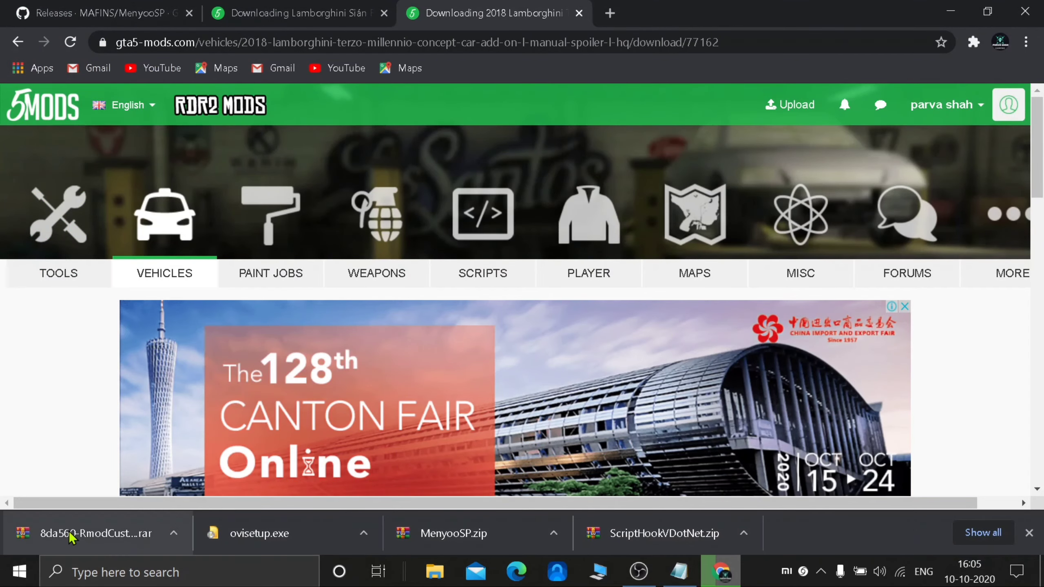
click(950, 11)
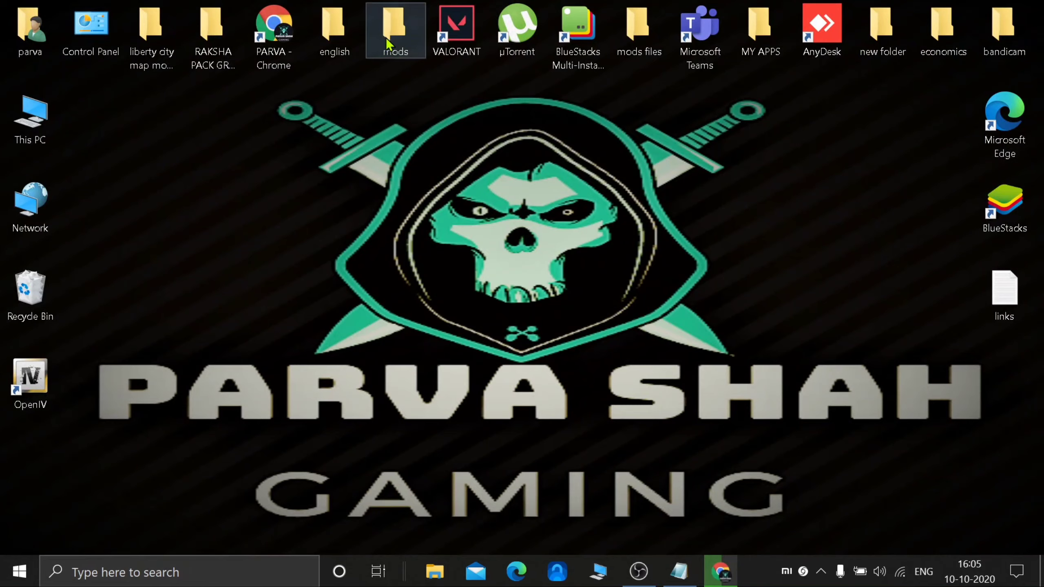
Open the mods folder on the Desktop and check the downloaded mod files in it.
double_click(419, 61)
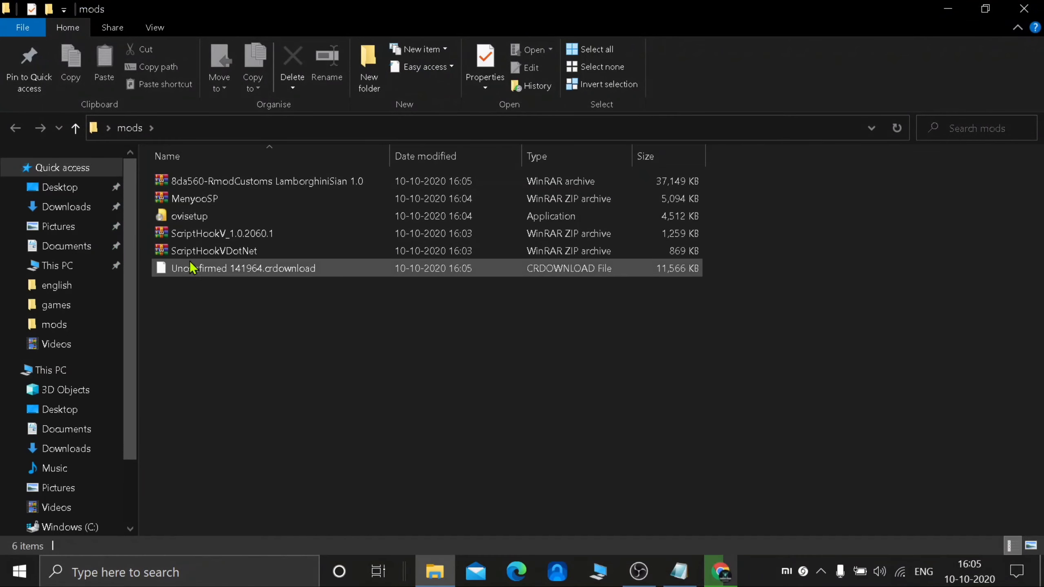
click(282, 271)
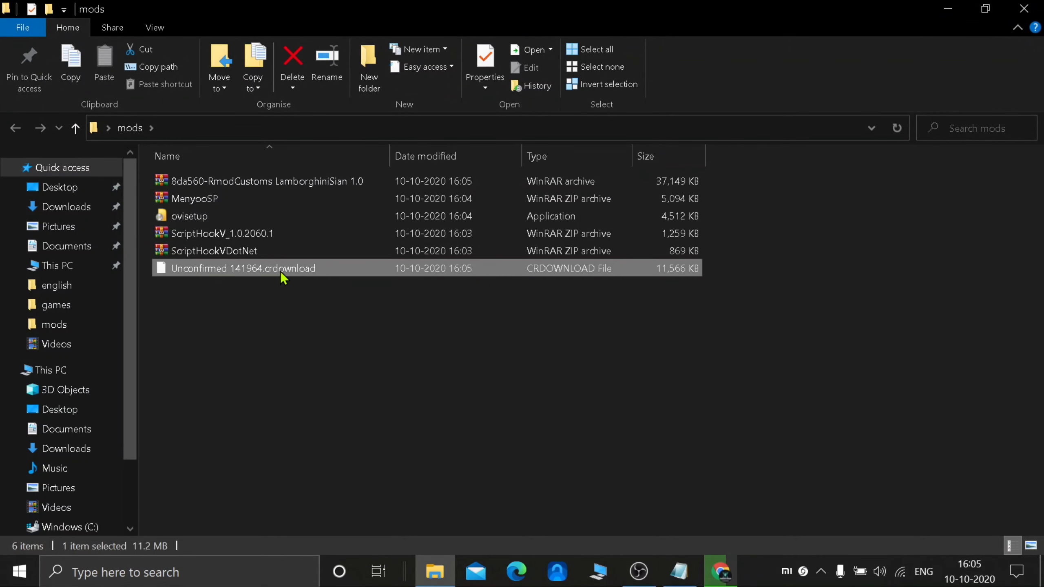
click(900, 364)
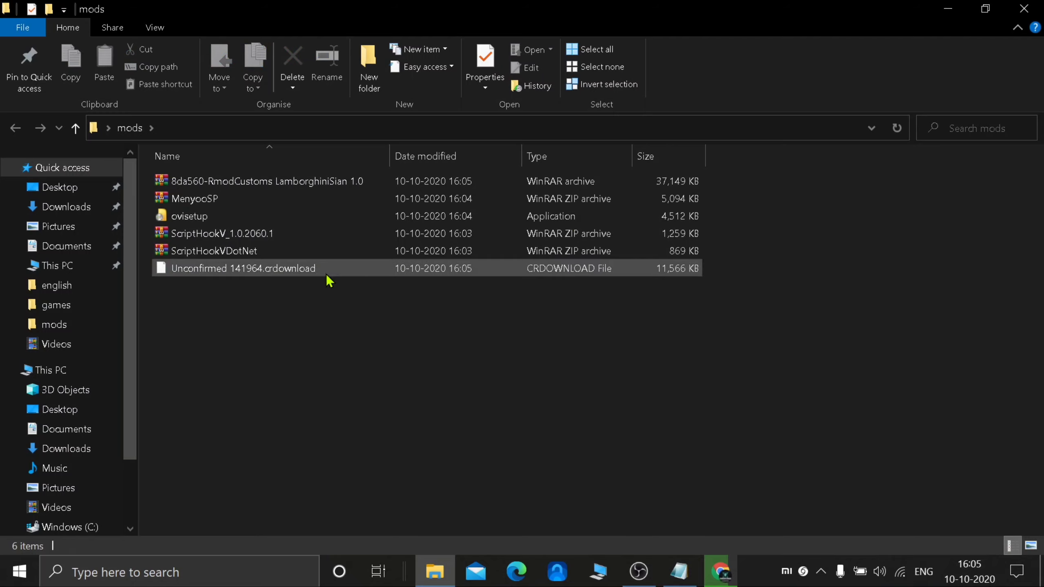
click(404, 258)
drag(415, 249, 425, 238)
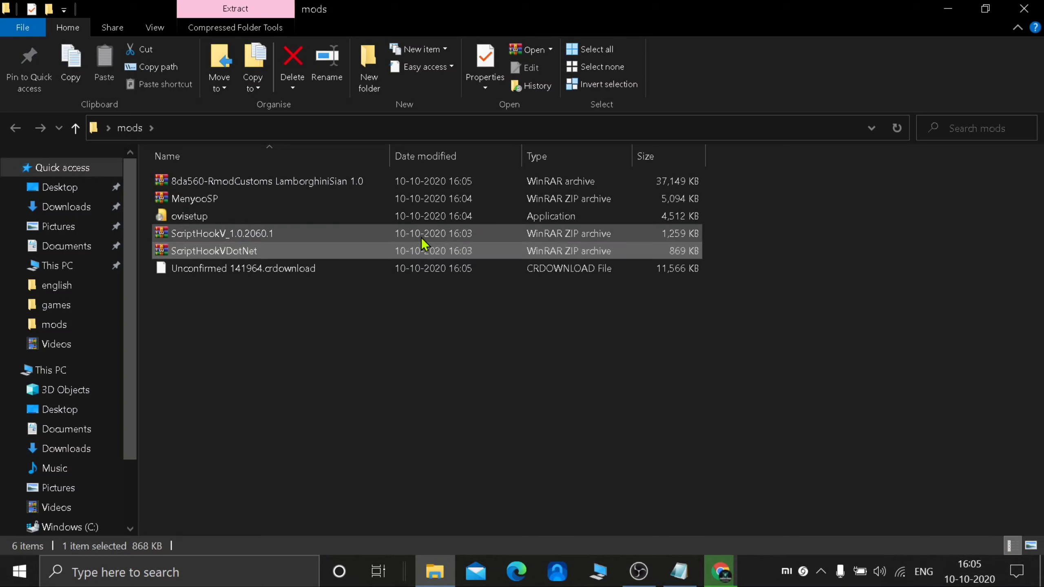
ctrl+click(419, 182)
click(884, 239)
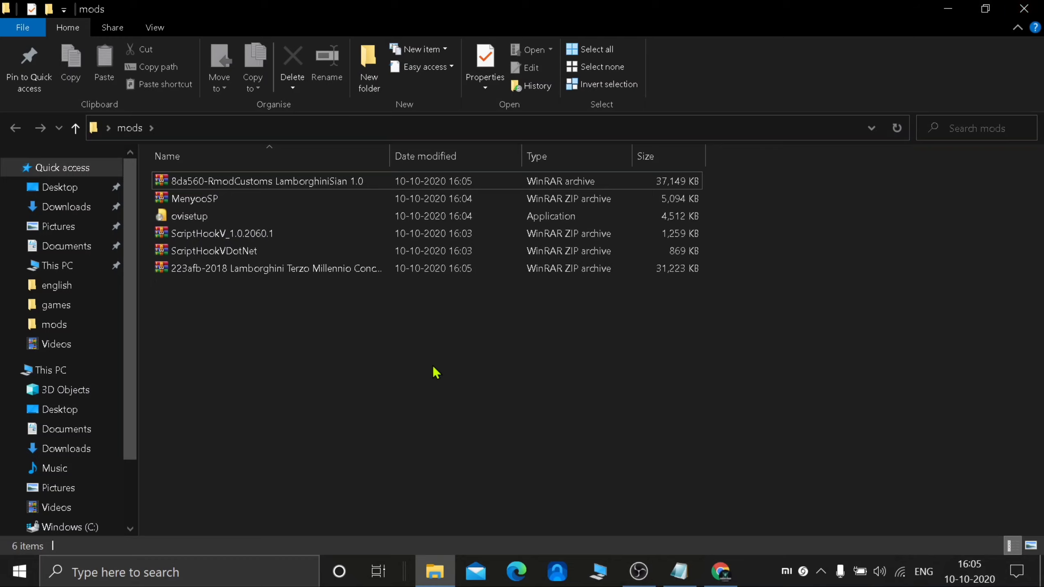
Extract the Lamborghini Sián, Terzo Millennio, MenyooSP, ScriptHookV and ScriptHookVDotNet archives into their own subfolders of the mods folder.
drag(276, 292, 310, 191)
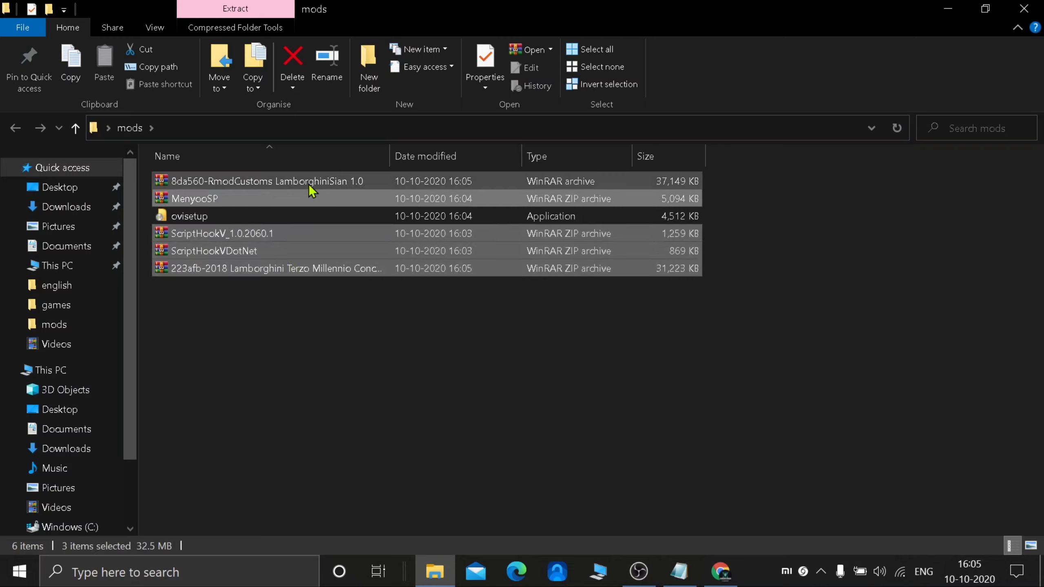
right_click(409, 272)
click(457, 280)
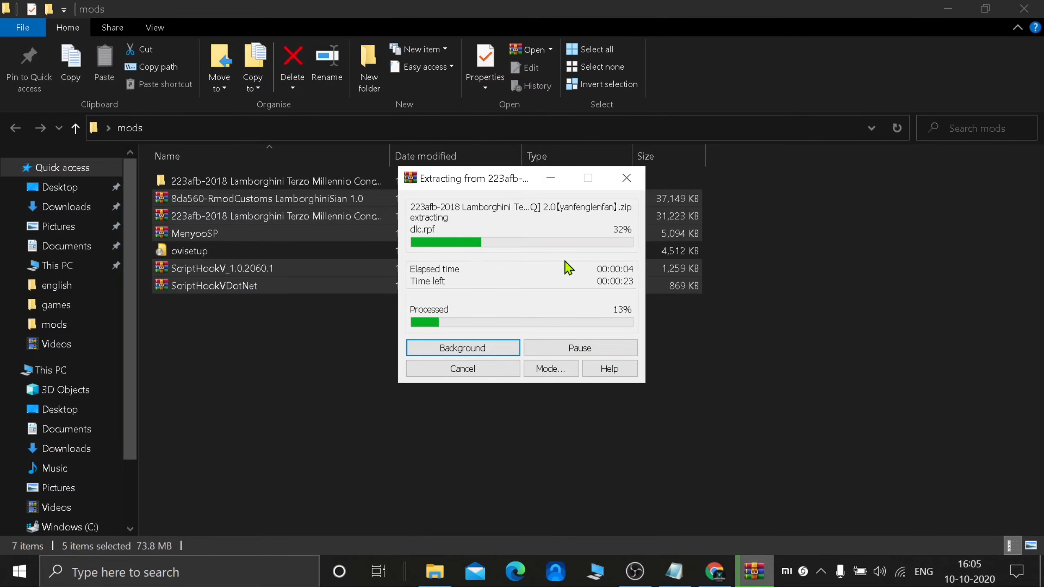
Close Chrome and the links text file while the archives are extracting.
click(715, 572)
click(715, 572)
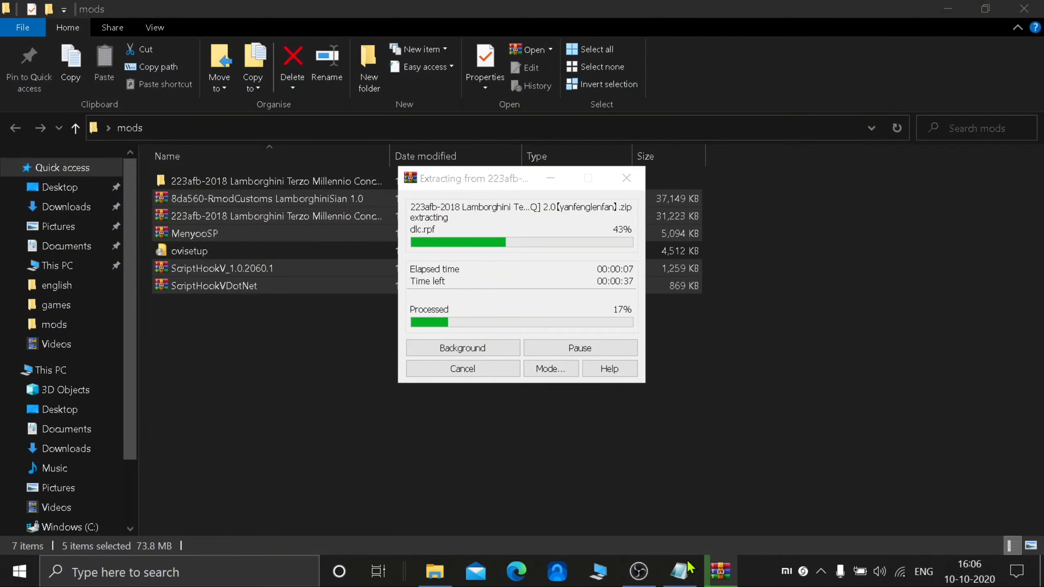
click(676, 570)
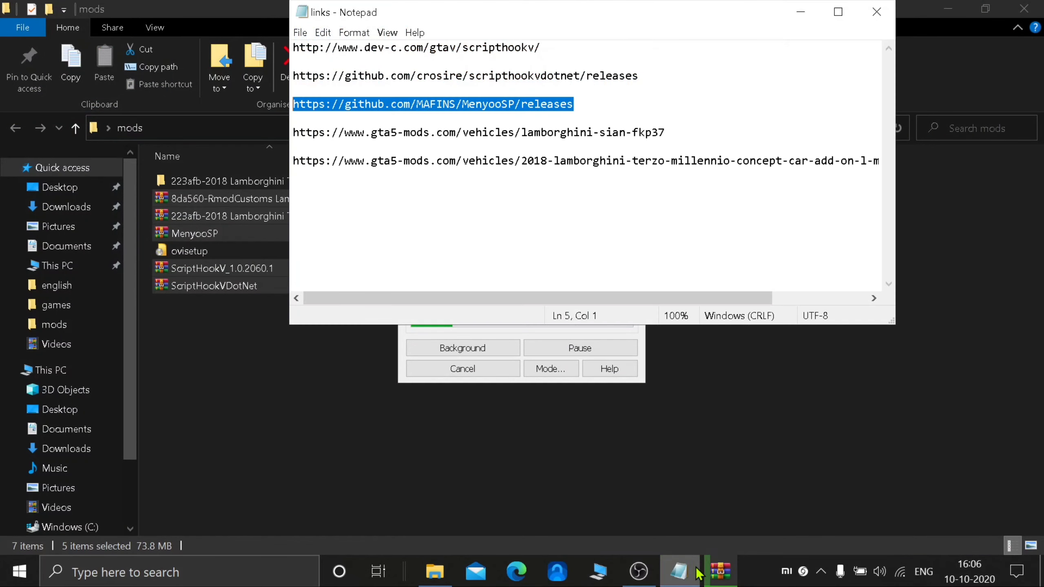
click(876, 12)
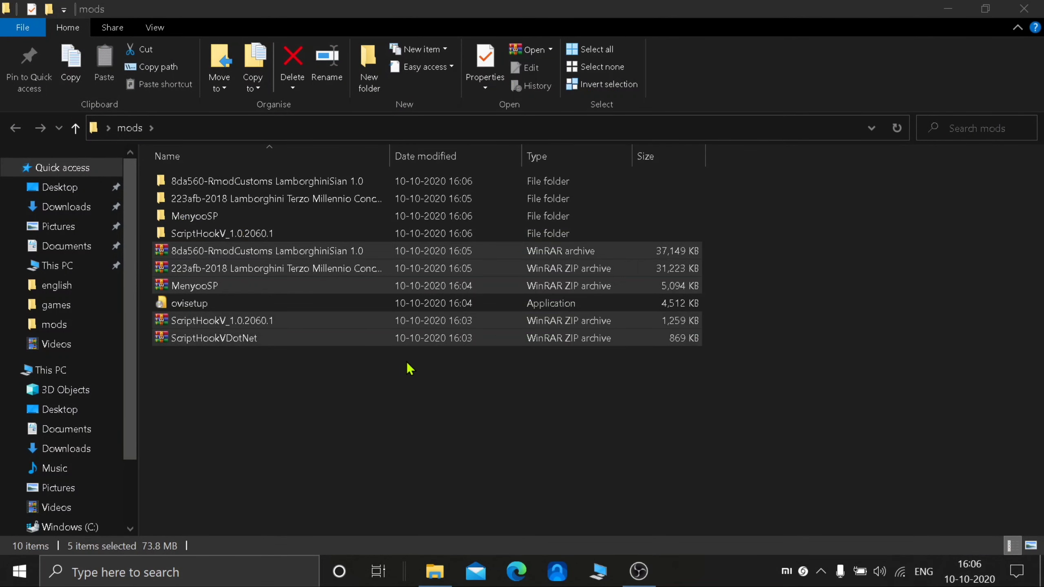
Permanently delete the five original mod archives from the mods folder, keeping the extracted folders and ovisetup.
click(405, 231)
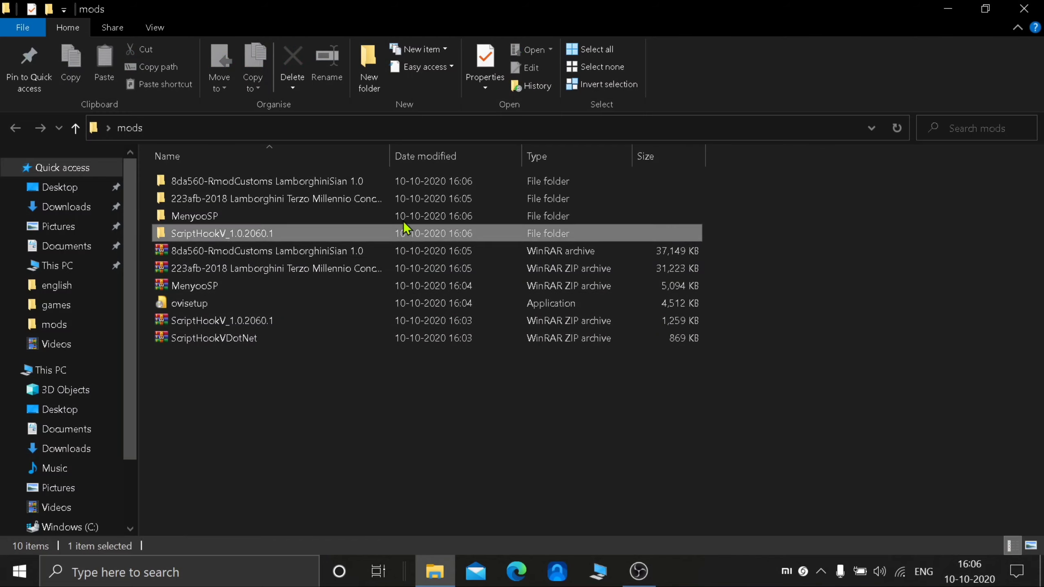
click(425, 183)
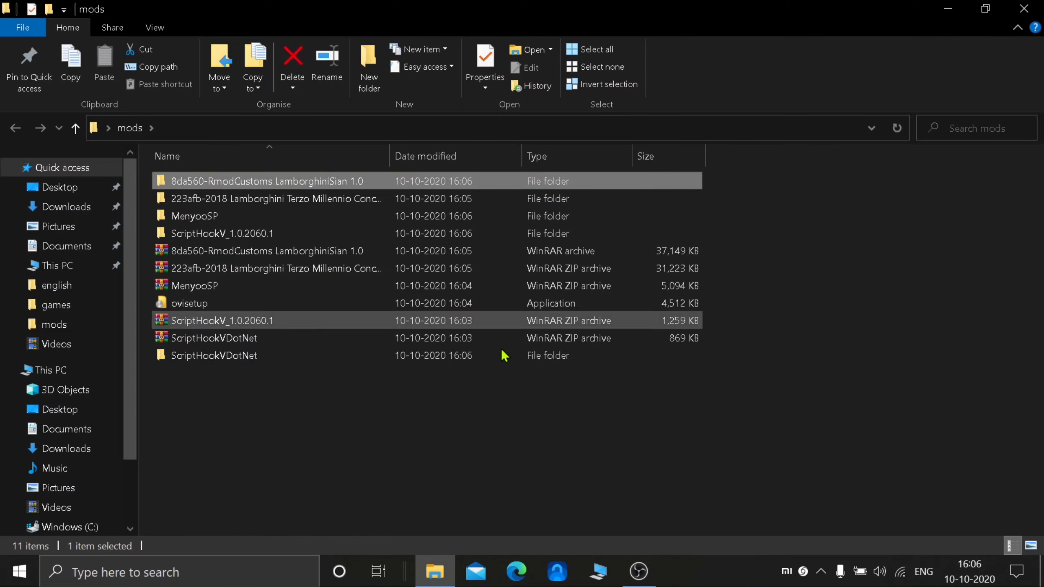
click(289, 339)
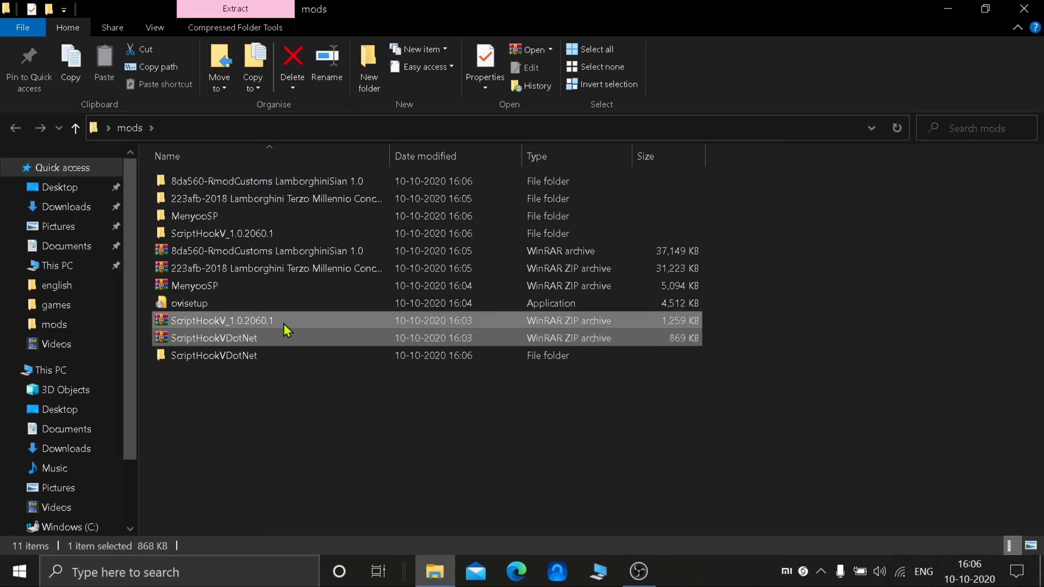
ctrl+click(281, 285)
ctrl+click(284, 269)
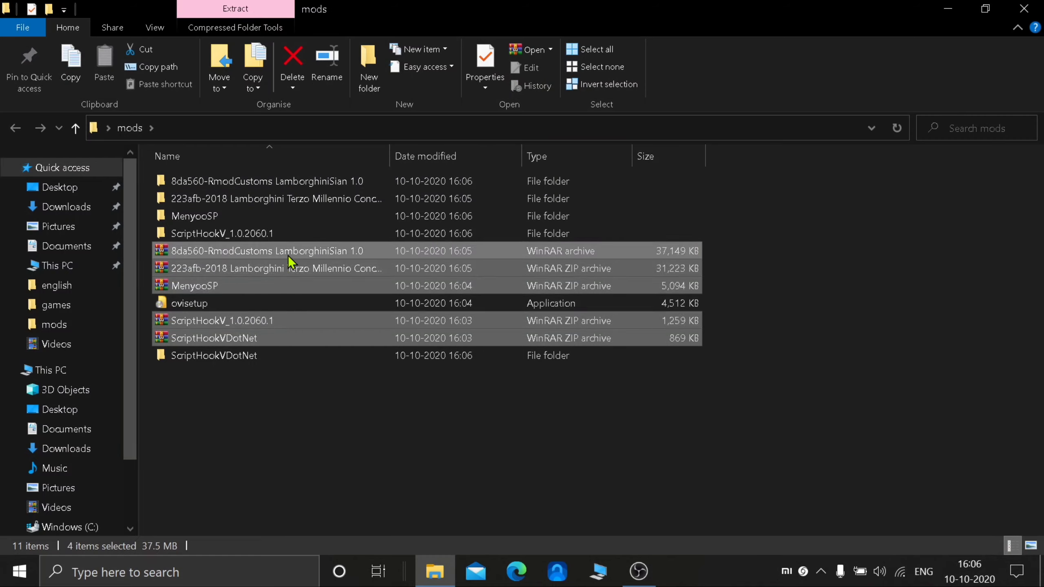
key(shift+Delete)
key(Return)
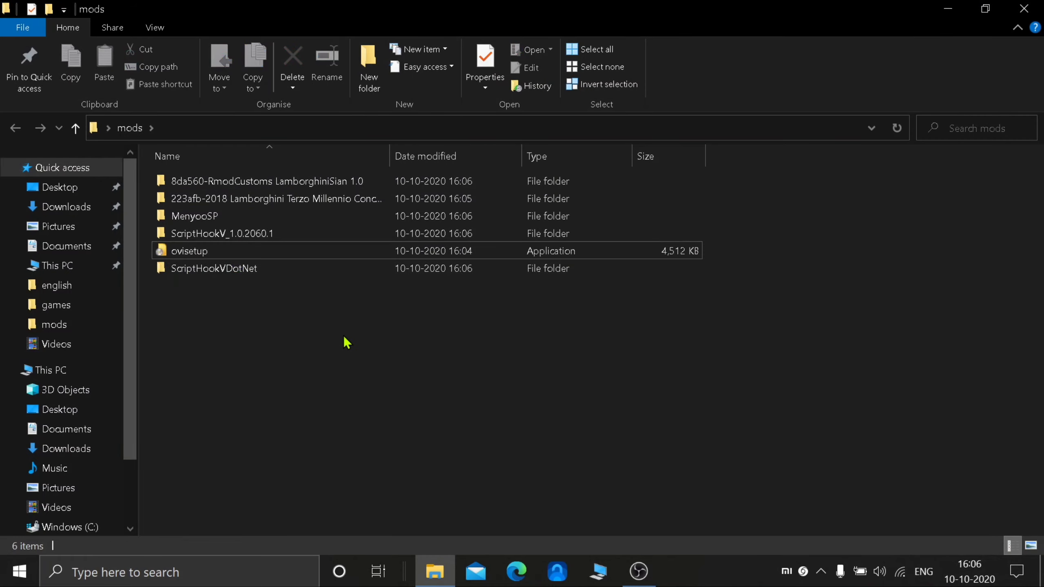
Run ovisetup to install OpenIV in English with a desktop icon, accepting the licence and the download, and minimize the installer.
double_click(306, 258)
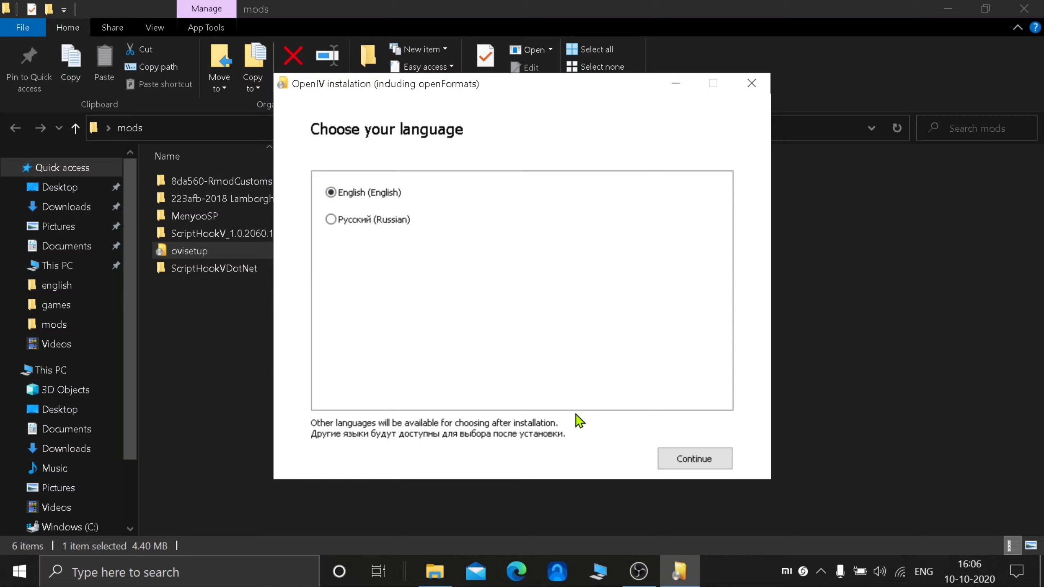
click(705, 460)
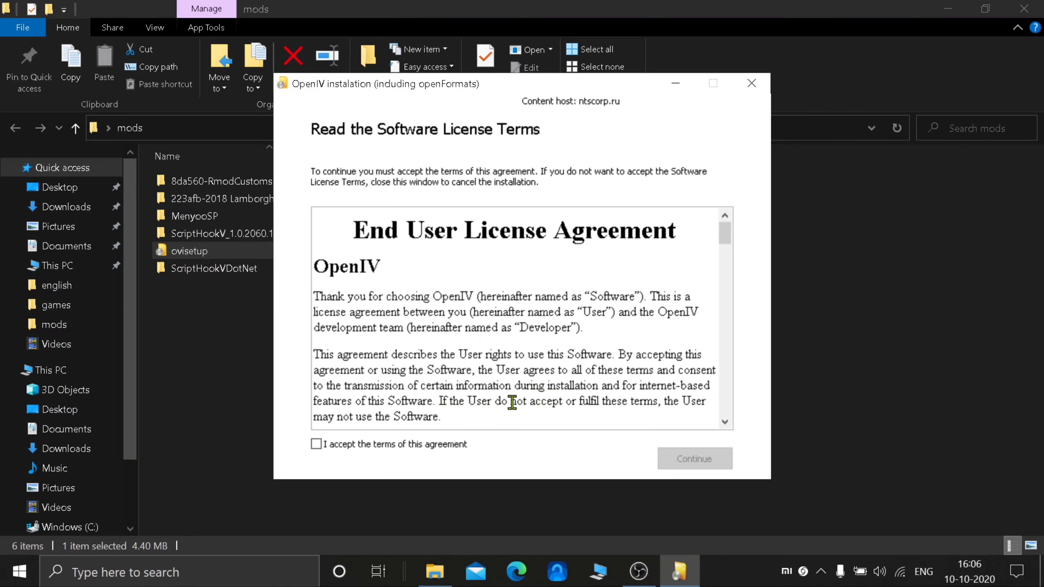
click(397, 444)
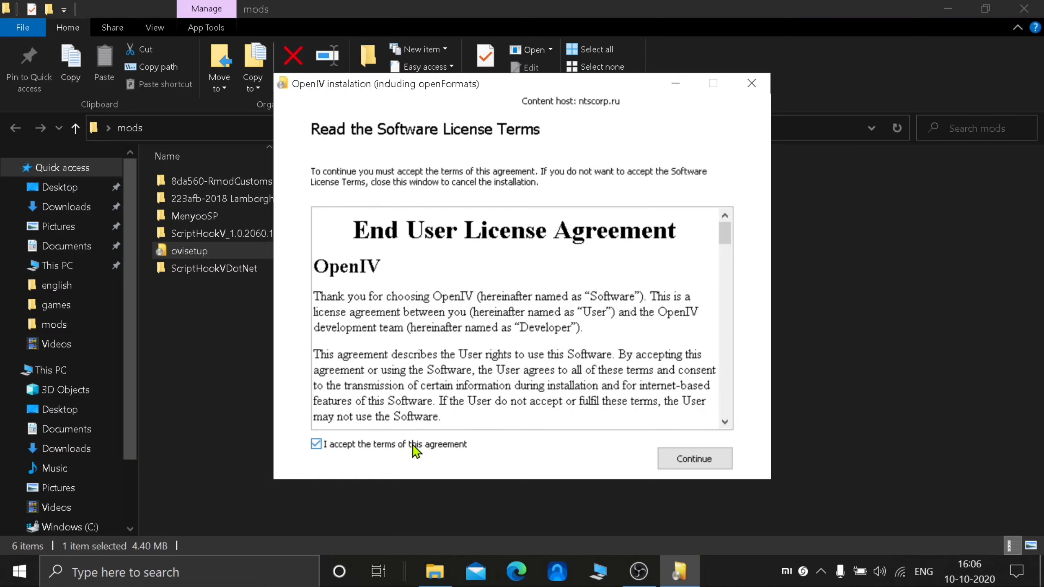
click(720, 459)
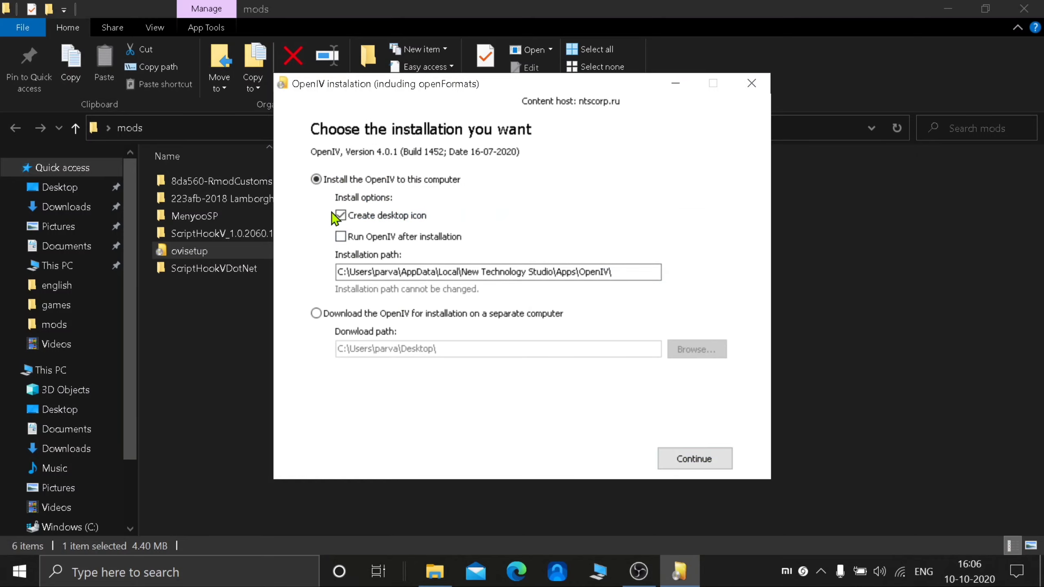
click(684, 460)
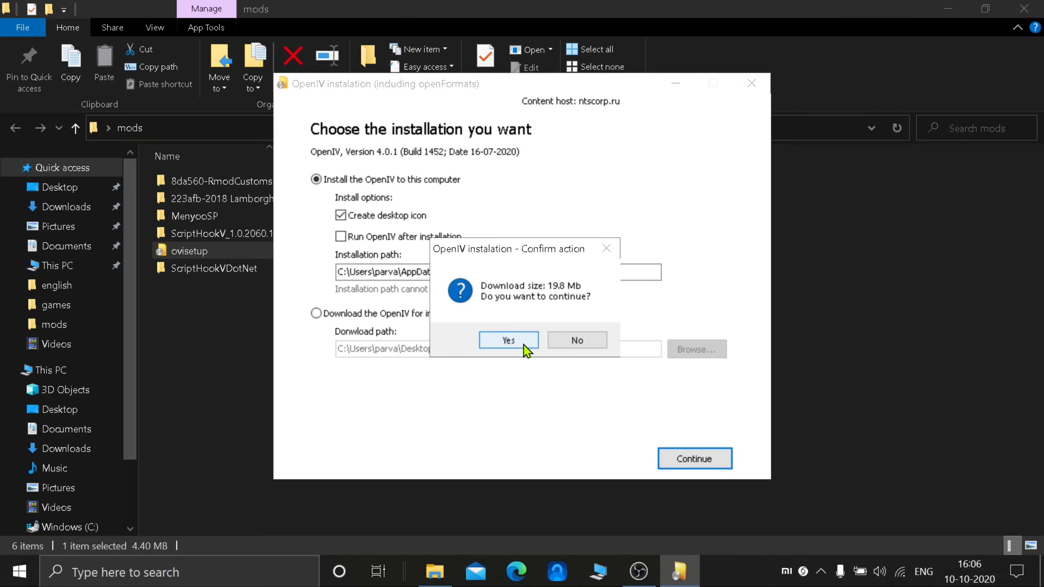
click(509, 340)
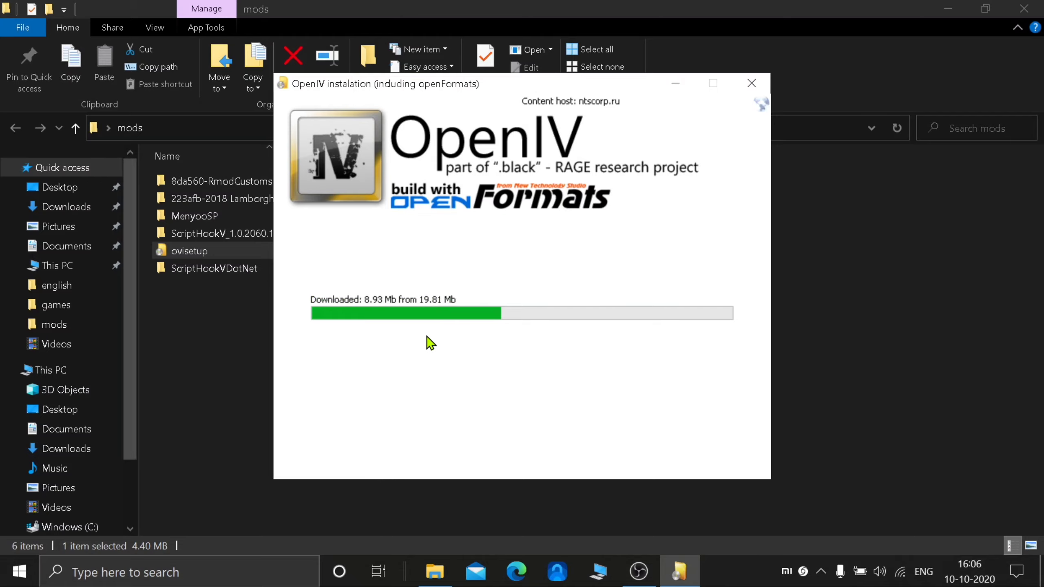
click(675, 86)
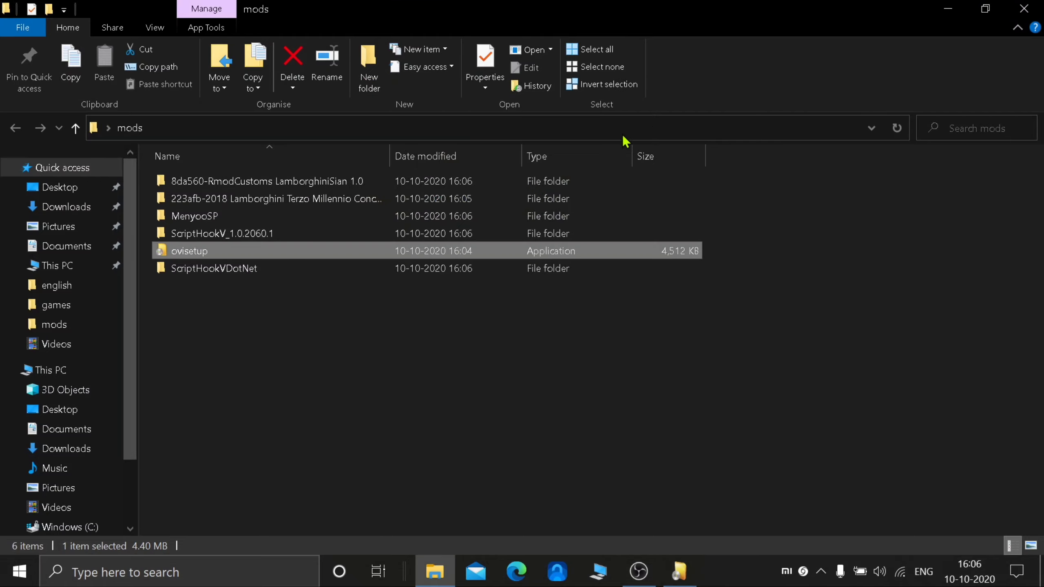
Look inside the ScriptHookV_1.0.2060.1 folder and return to the mods folder.
double_click(326, 237)
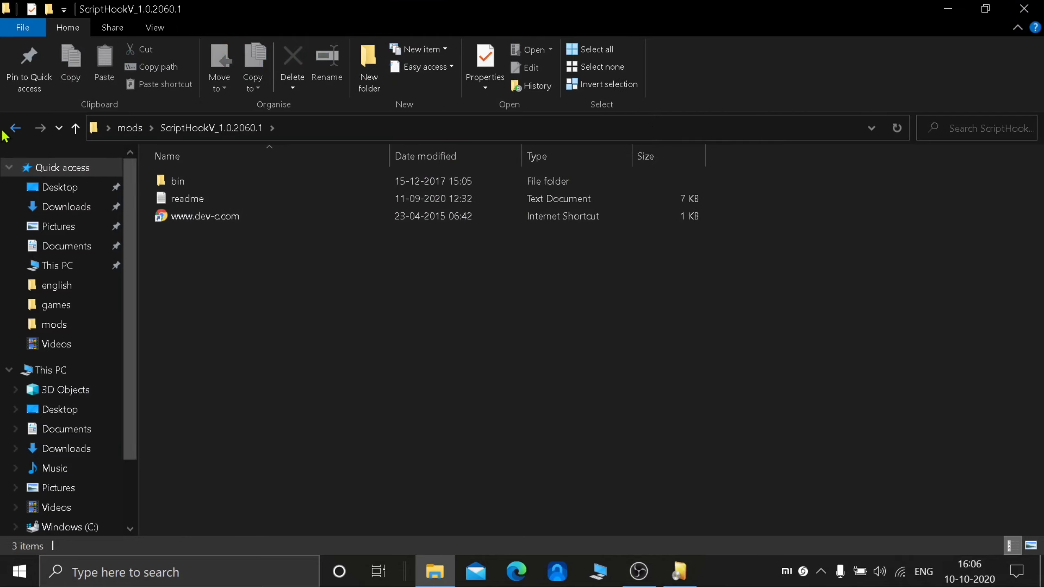
click(15, 129)
click(1032, 545)
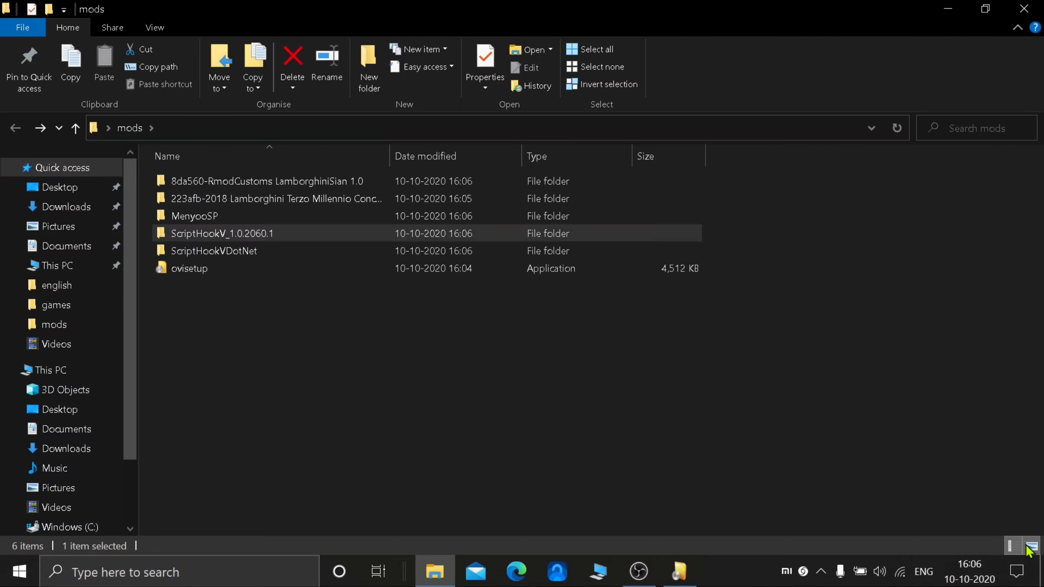
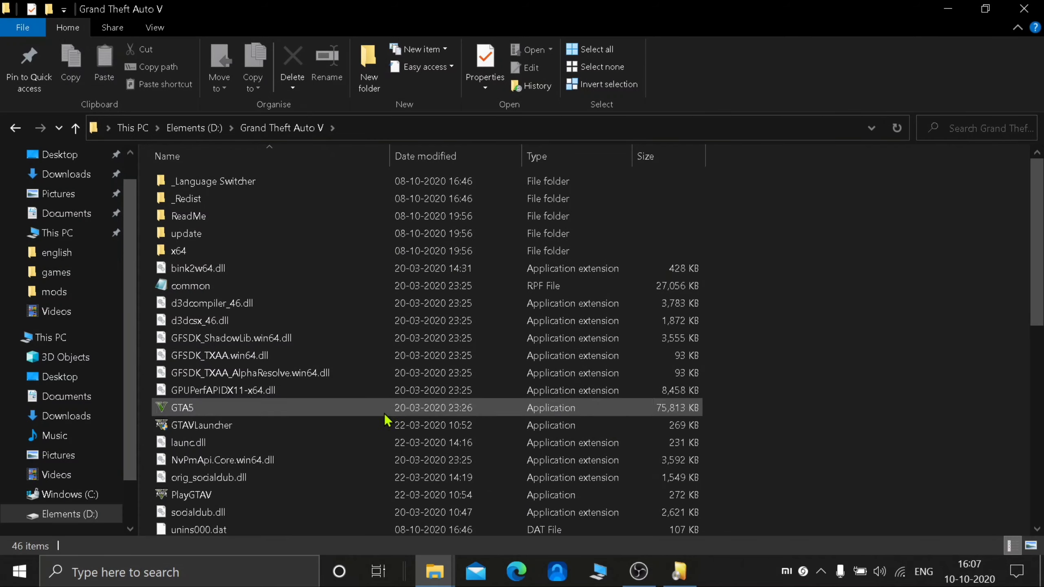
Examine the Grand Theft Auto V backup folder and the FitGirl Repack folder on Elements (D:), returning to the drive's root.
click(16, 125)
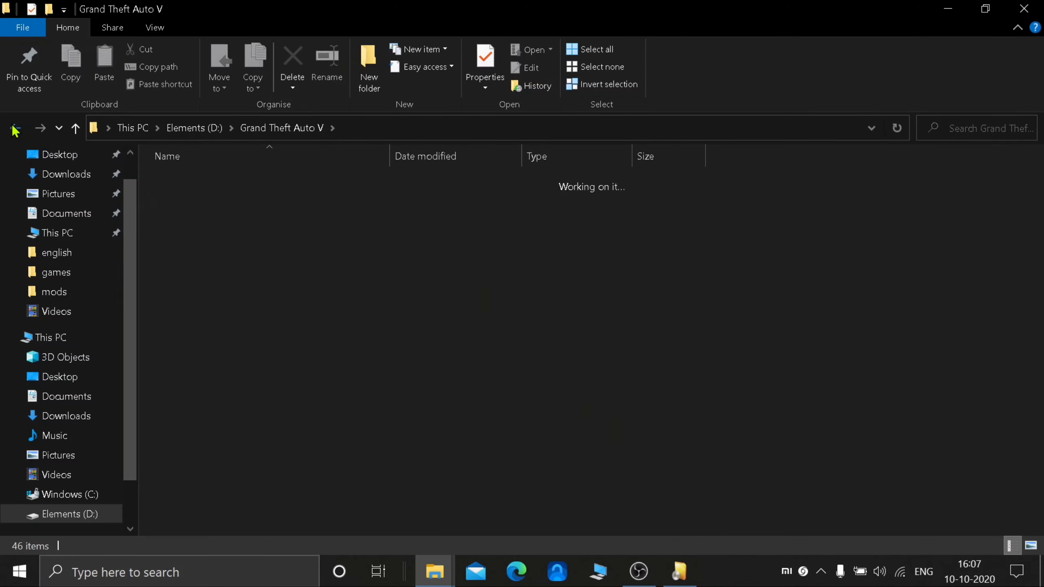
click(308, 271)
double_click(308, 271)
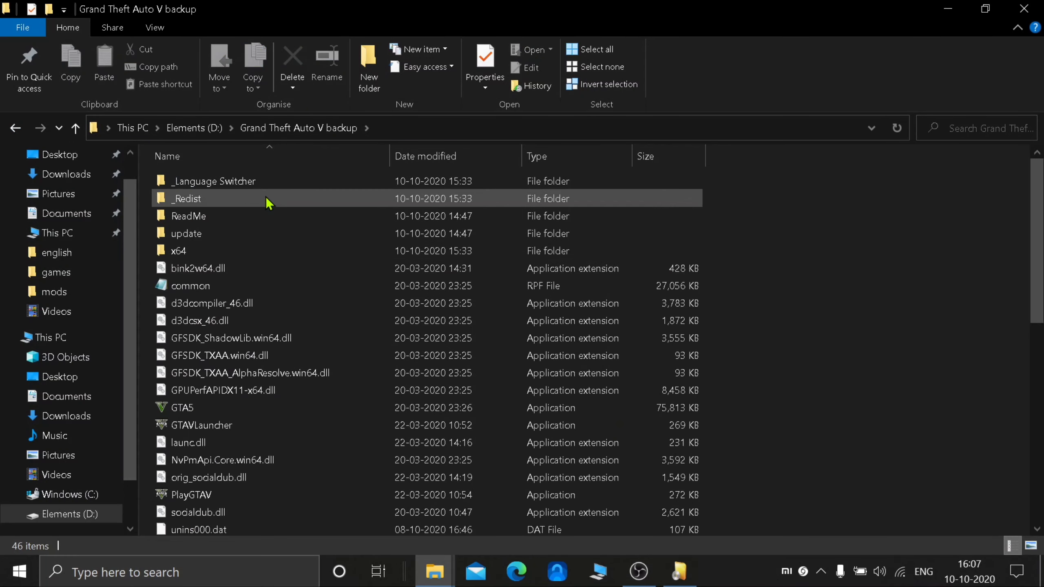
scroll(448, 382, down, 8)
scroll(447, 401, up, 8)
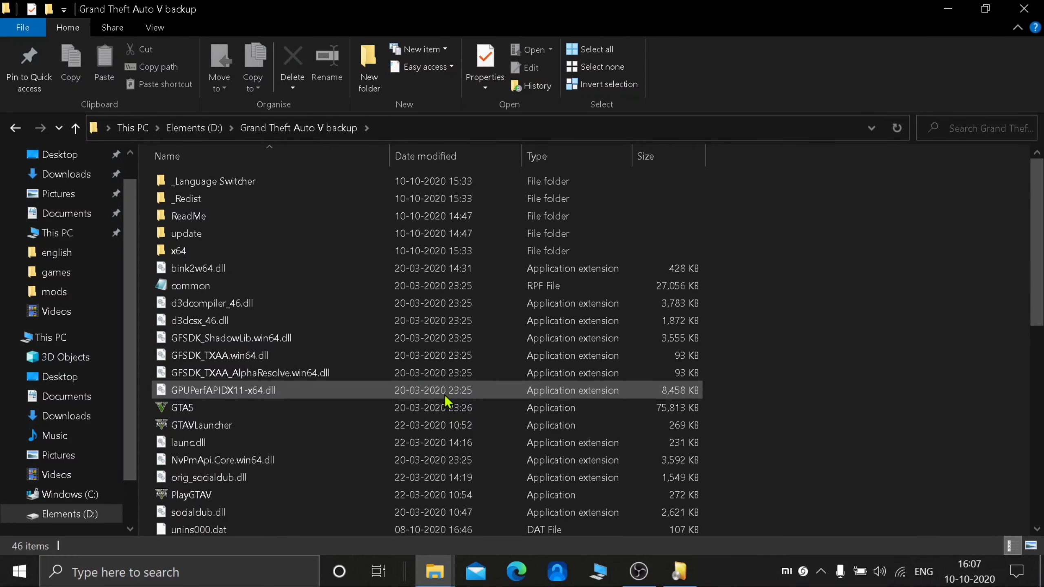
click(8, 131)
double_click(248, 248)
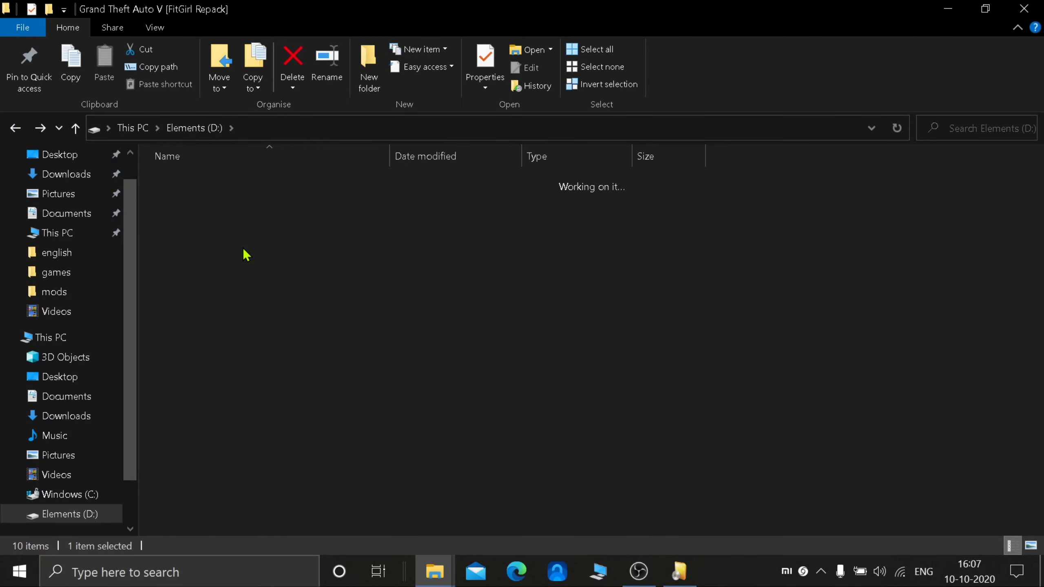
click(15, 128)
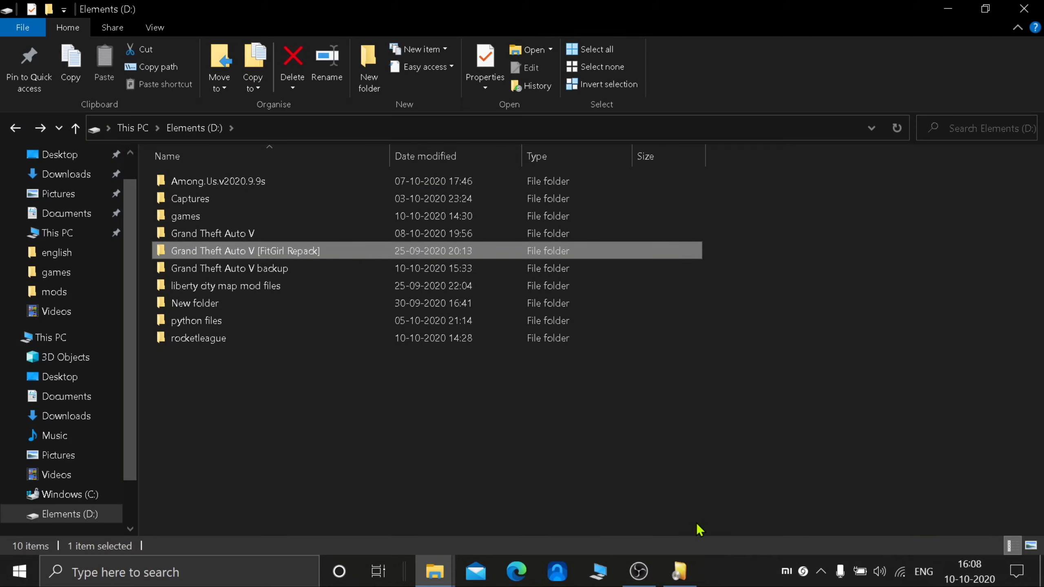
Close the finished OpenIV installer and open the Grand Theft Auto V backup folder on Elements (D:).
click(693, 576)
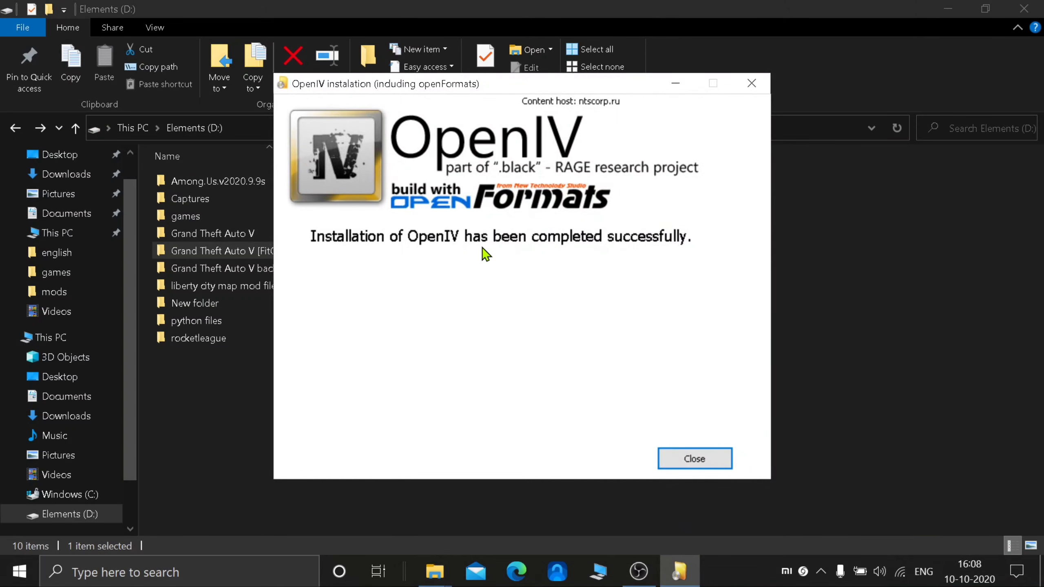
click(708, 457)
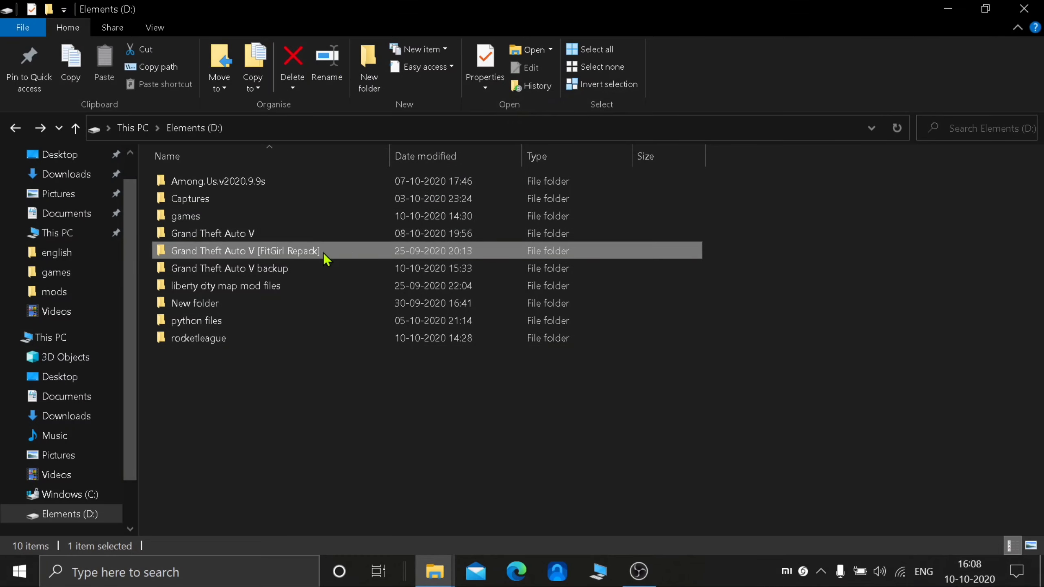
click(291, 271)
double_click(292, 271)
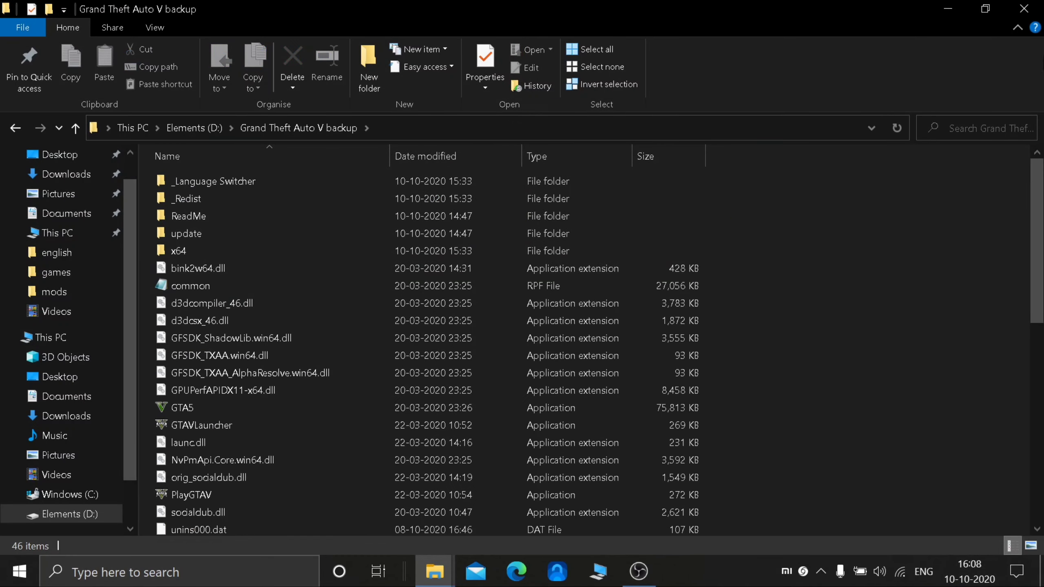
Restore the Grand Theft Auto V backup window to a taller floating size clear of the mods icon, and open the Desktop mods folder.
click(985, 8)
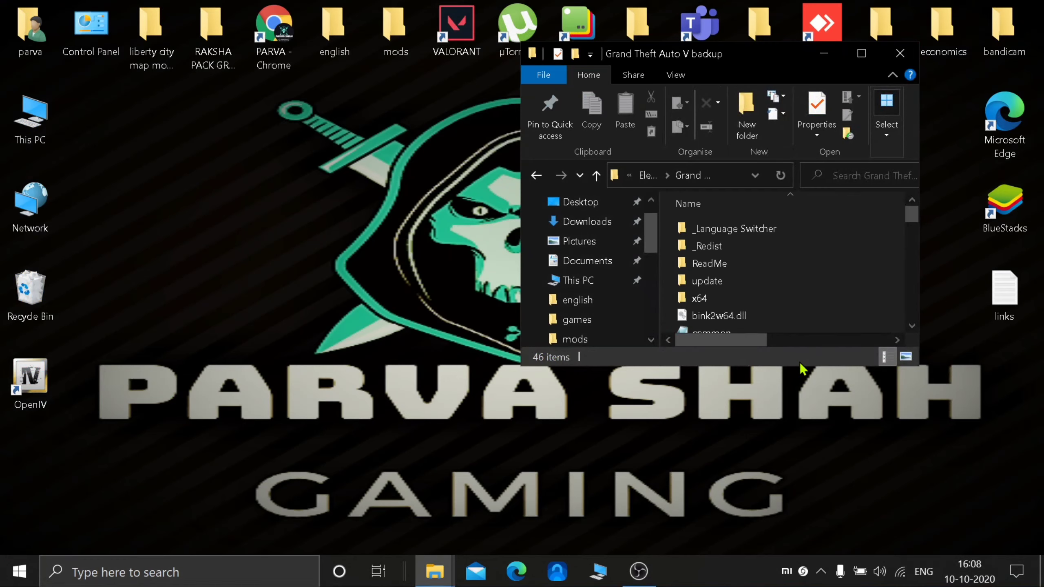
drag(797, 365, 816, 517)
drag(736, 57, 262, 24)
drag(328, 7, 906, 40)
double_click(394, 25)
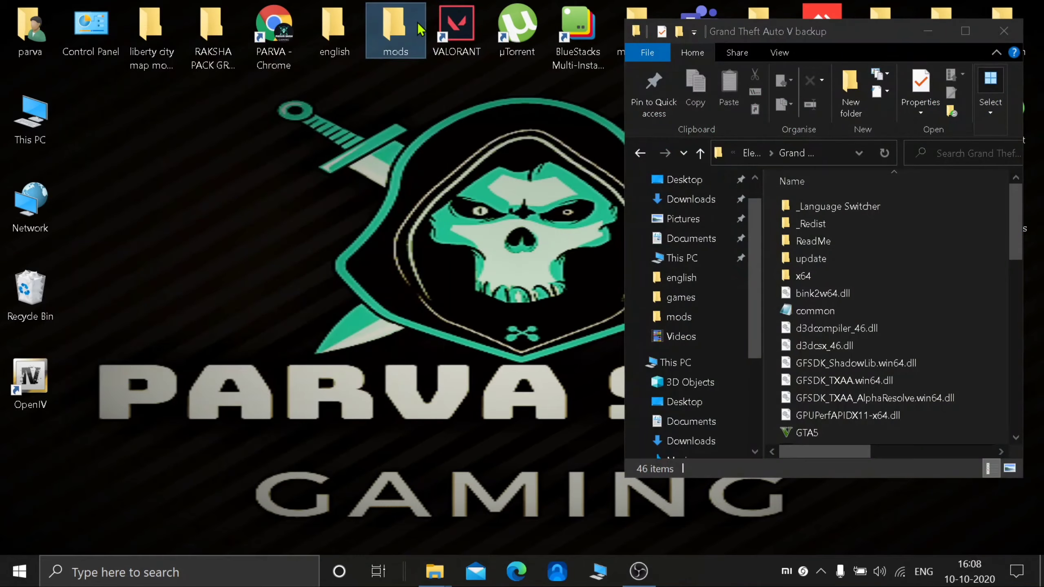
Place the mods window beside the Grand Theft Auto V backup window and make it taller to reach its lower folders.
drag(710, 43, 317, 39)
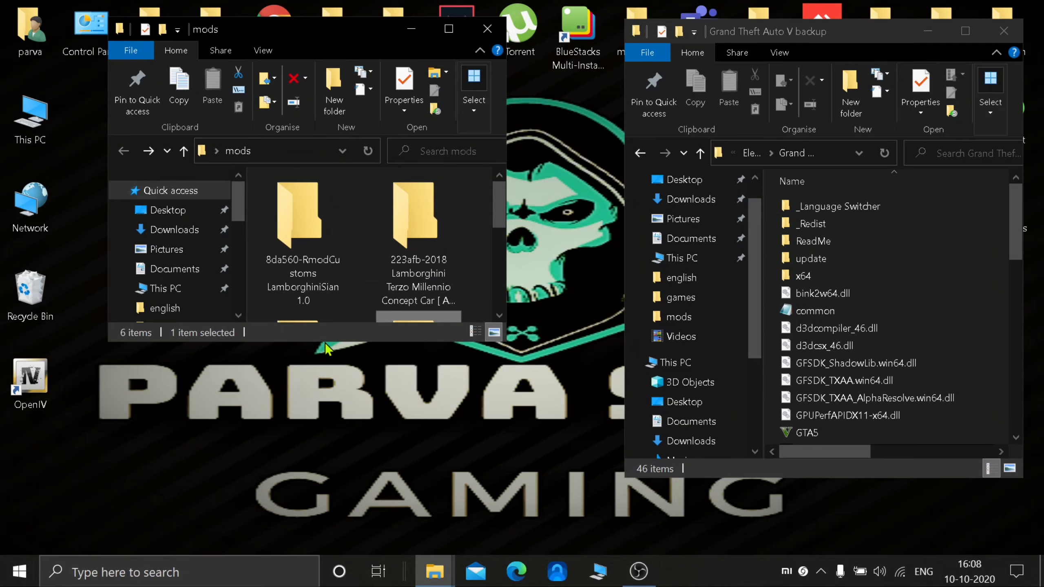
drag(318, 345, 319, 488)
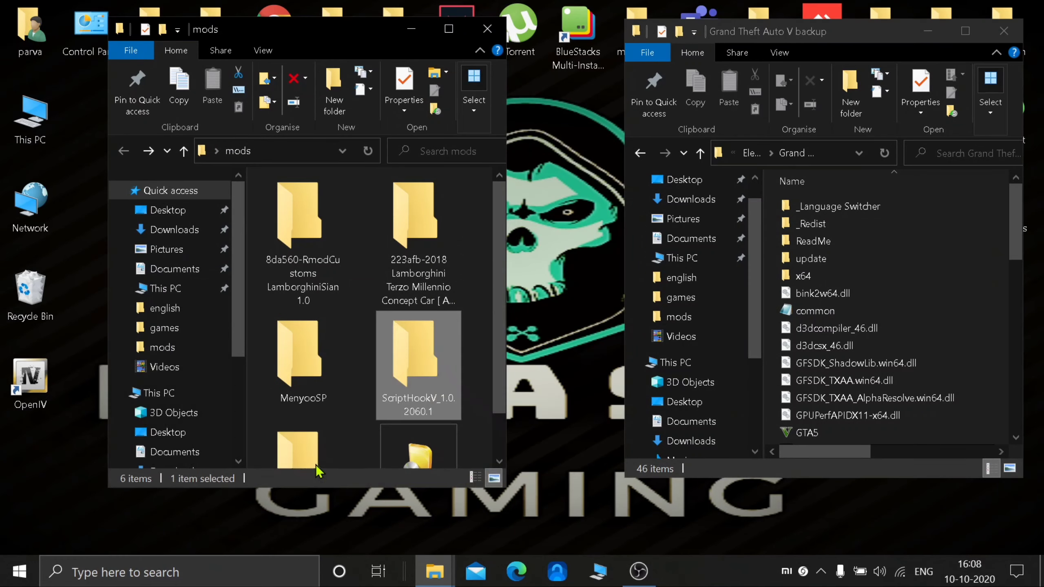
scroll(380, 244, down, 1)
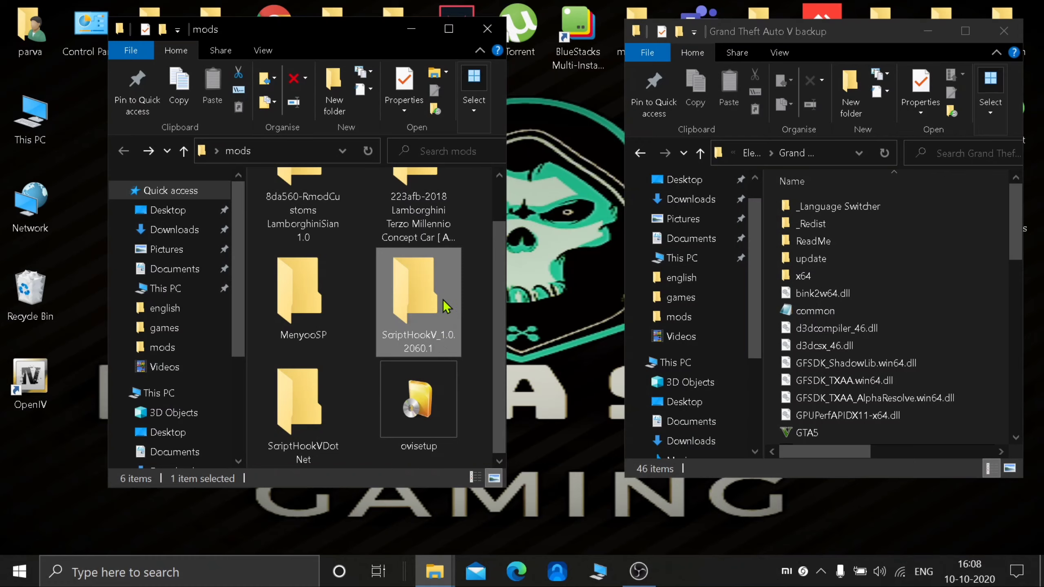
Copy dinput8.dll and ScriptHookV.dll from the bin folder of ScriptHookV_1.0.2060.1 into the Grand Theft Auto V backup folder.
double_click(451, 316)
double_click(311, 210)
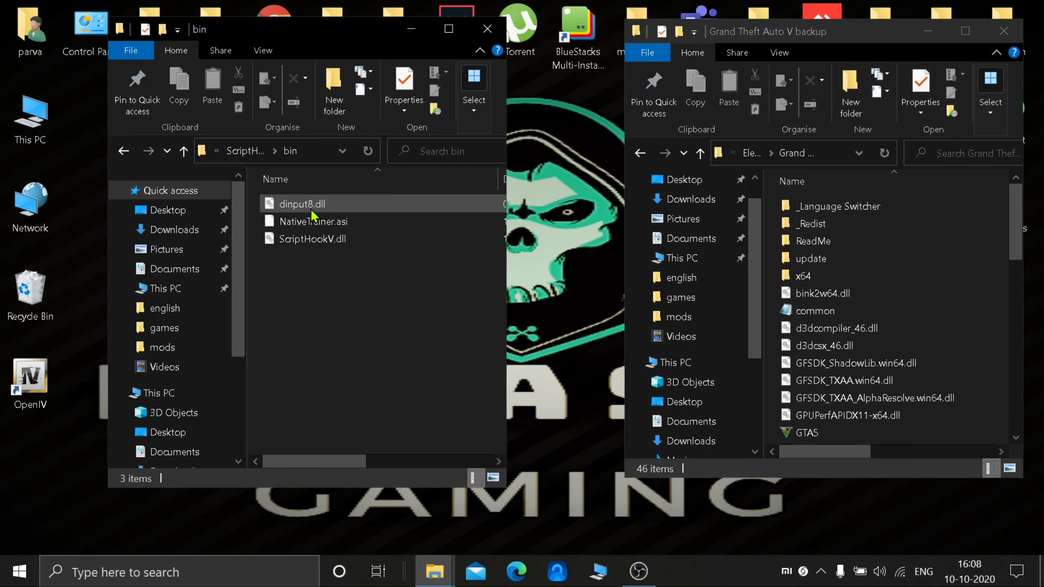
click(346, 205)
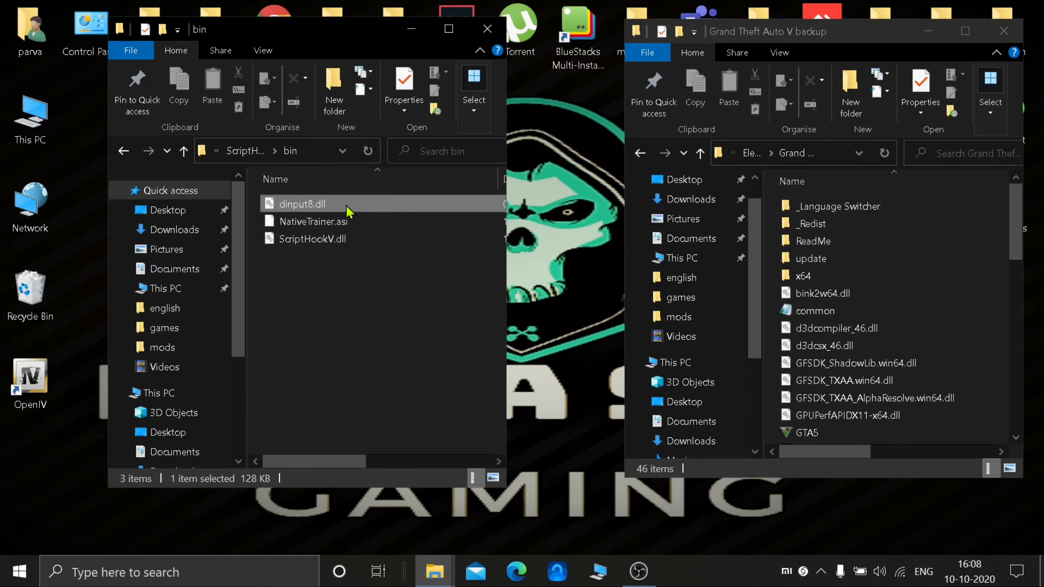
ctrl+click(357, 242)
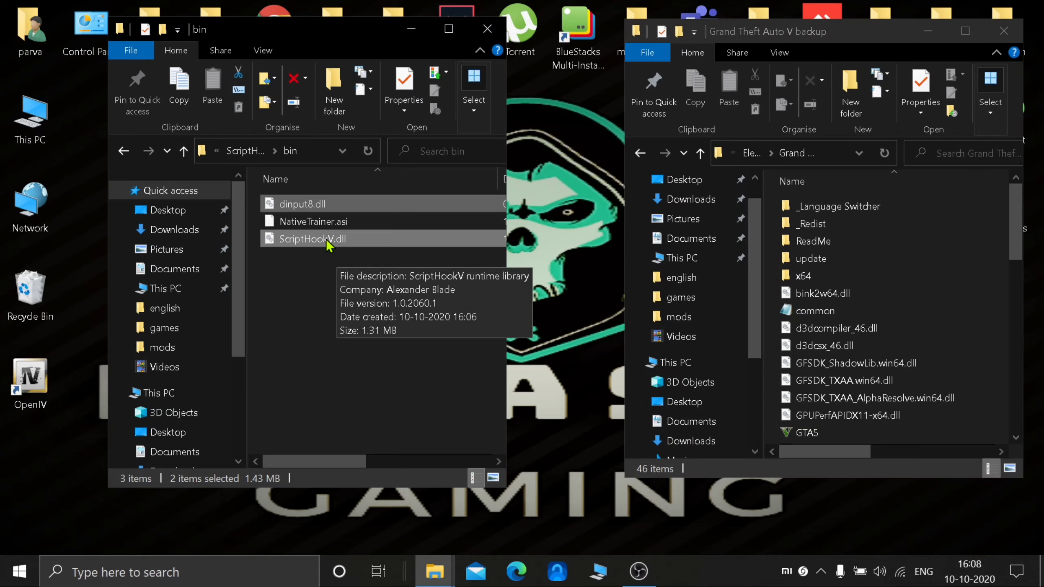
drag(336, 201, 892, 318)
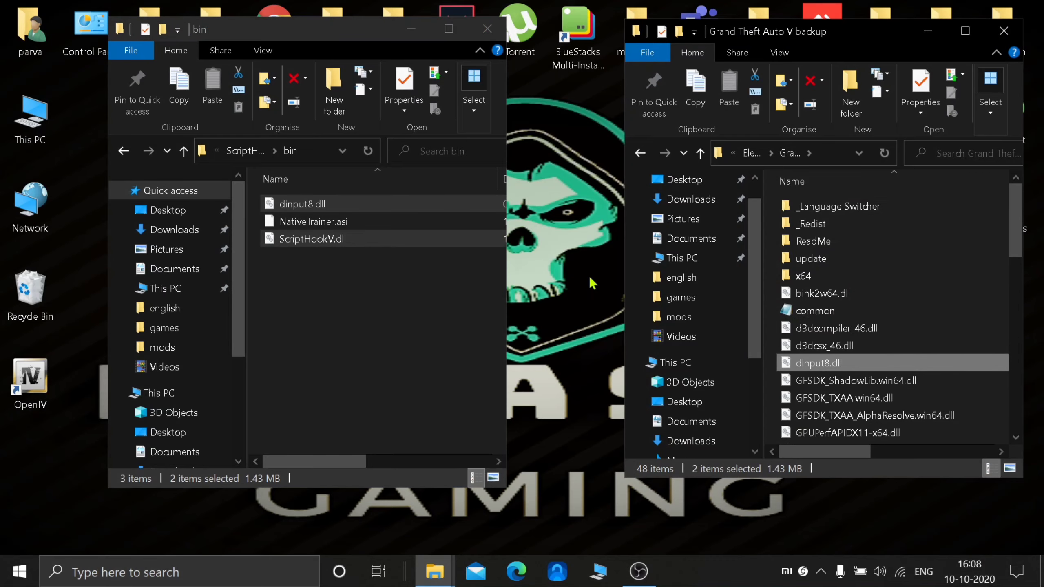
Check the Grand Theft Auto V backup folder for the copied dinput8.dll and ScriptHookV.dll files.
scroll(904, 353, down, 4)
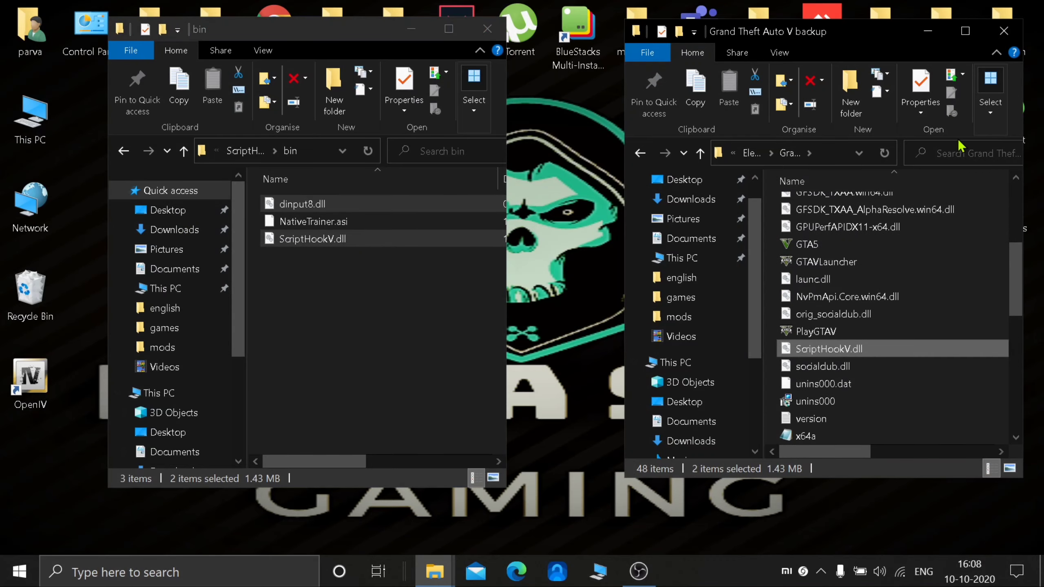
click(959, 33)
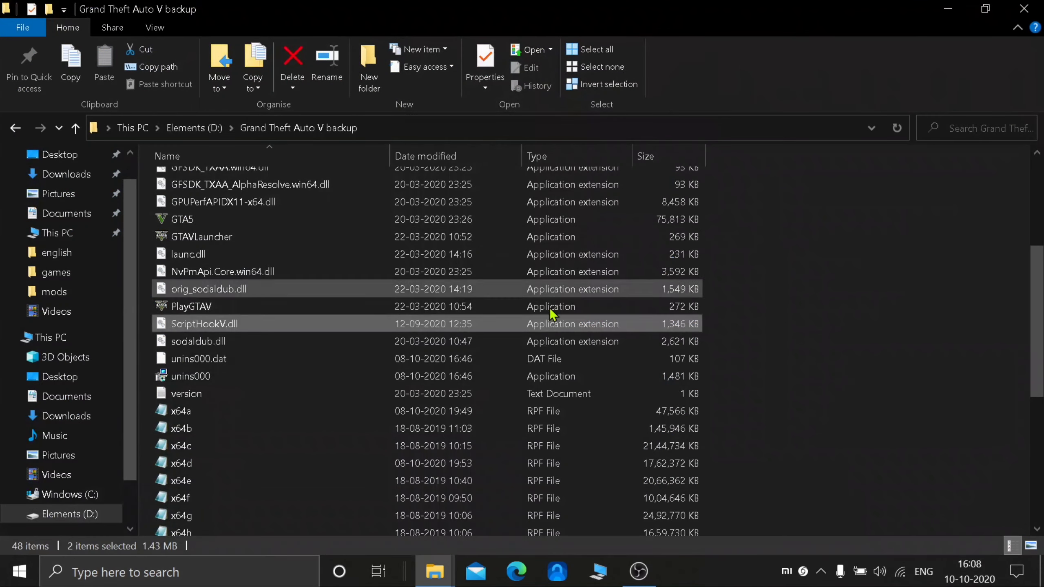
scroll(526, 354, up, 4)
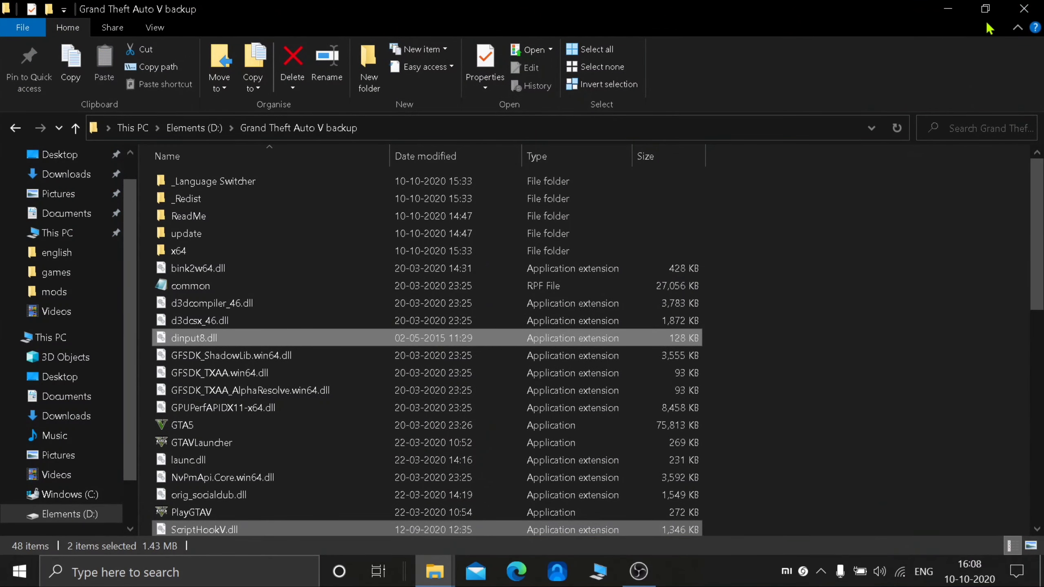
click(985, 8)
Copy ScriptHookVDotNet.asi, ScriptHookVDotNet2.dll and ScriptHookVDotNet3.dll from the ScriptHookVDotNet folder in mods into the Grand Theft Auto V backup folder.
click(123, 150)
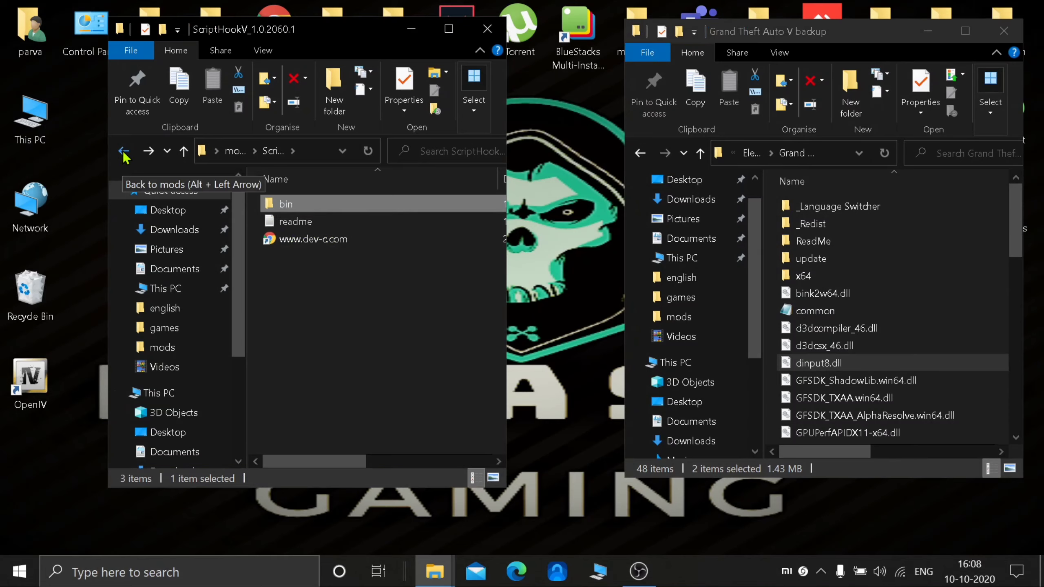
click(123, 151)
scroll(443, 258, down, 2)
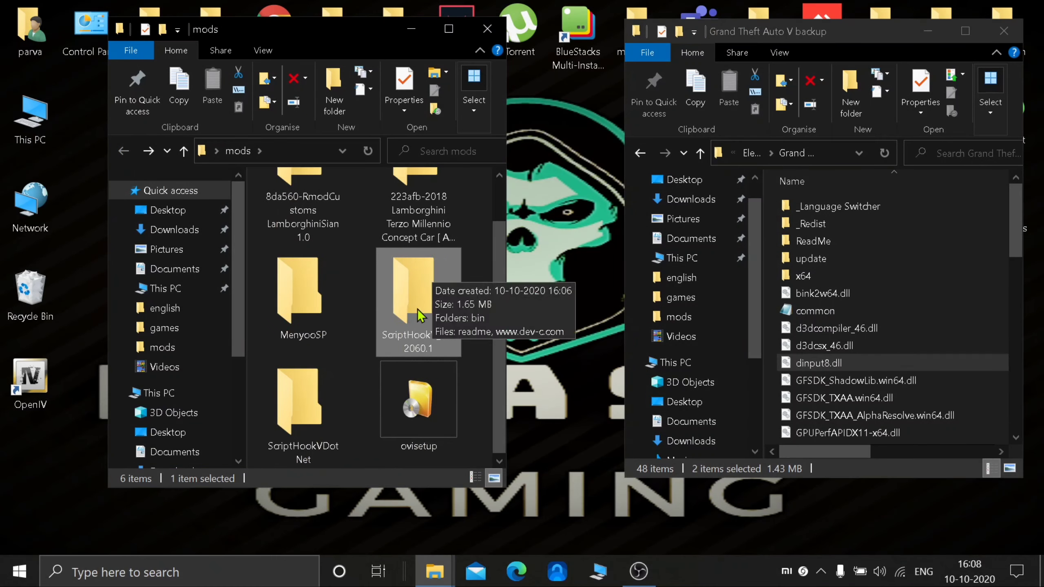
double_click(338, 382)
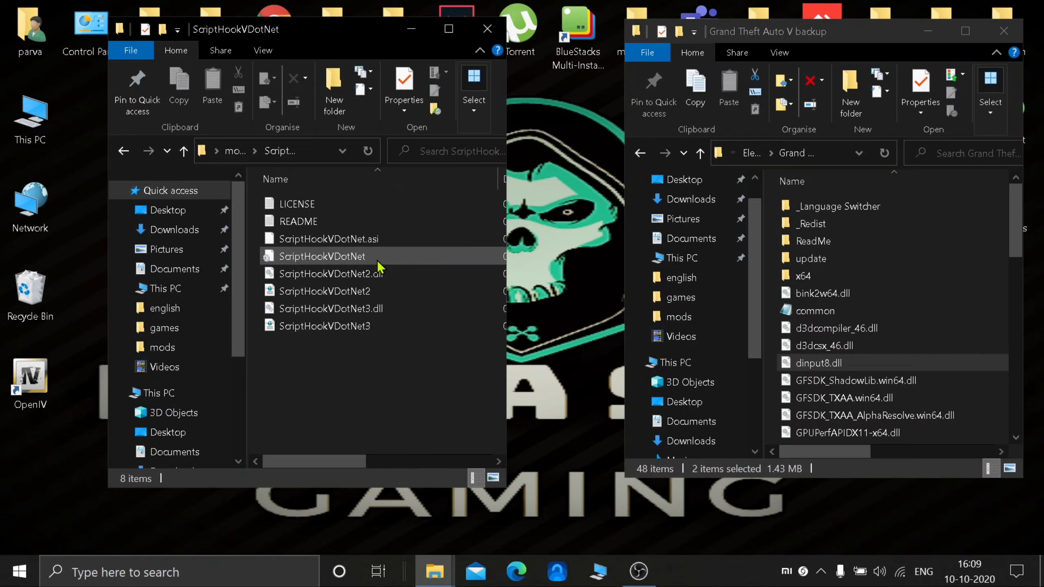
click(385, 242)
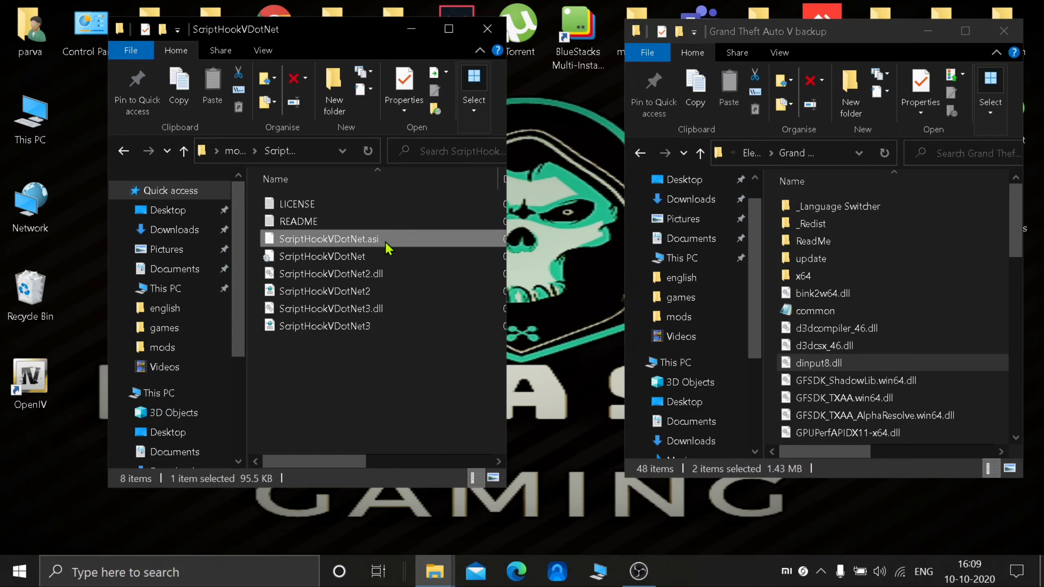
ctrl+click(400, 274)
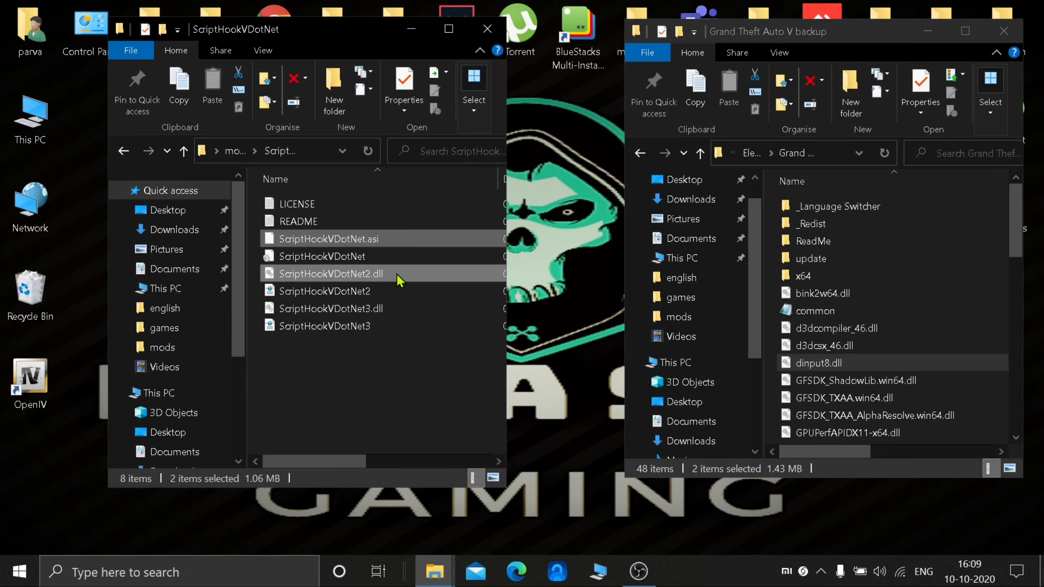
ctrl+click(404, 316)
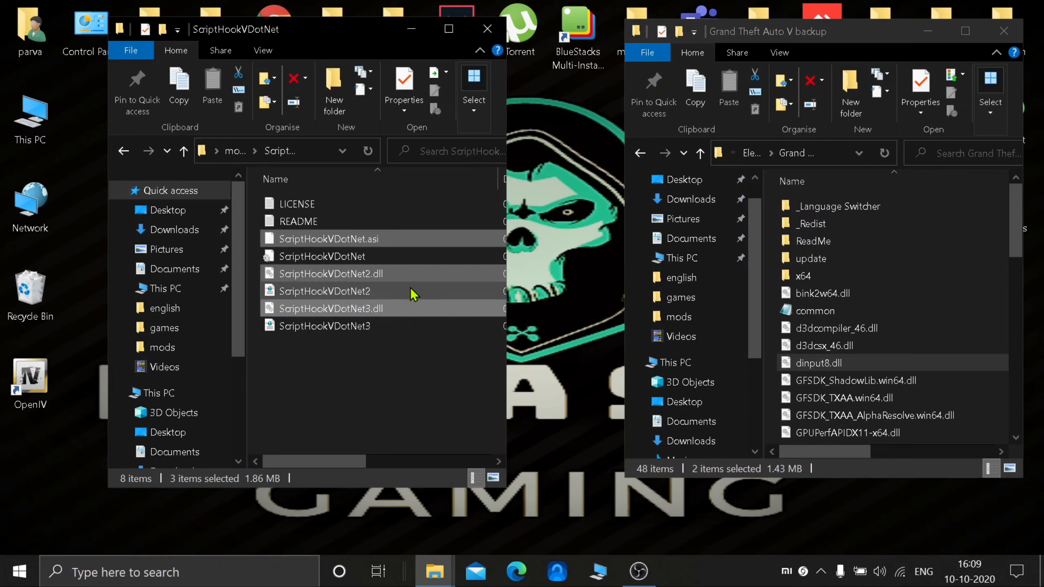
drag(414, 276, 878, 360)
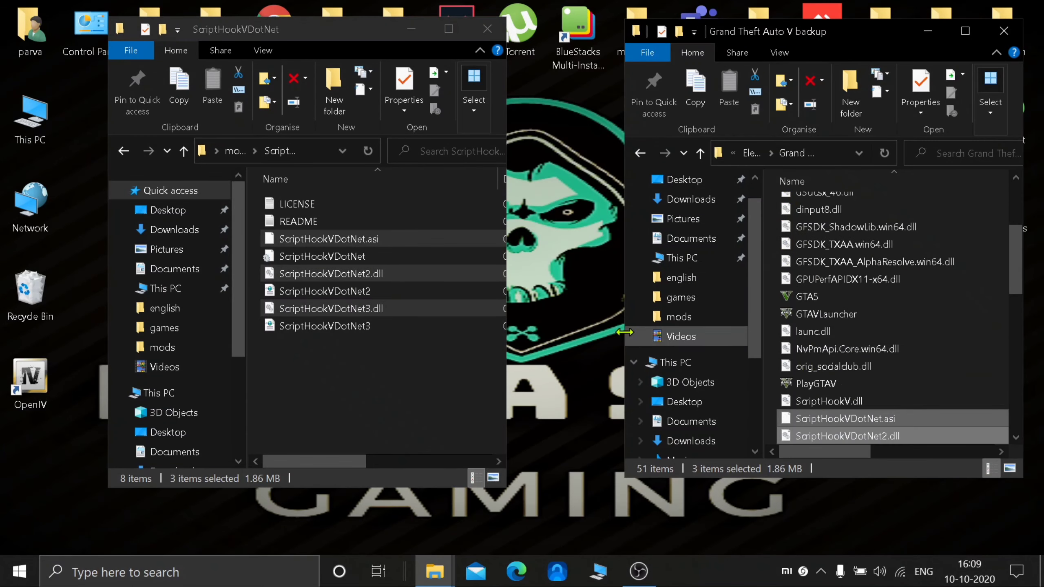
scroll(904, 379, down, 1)
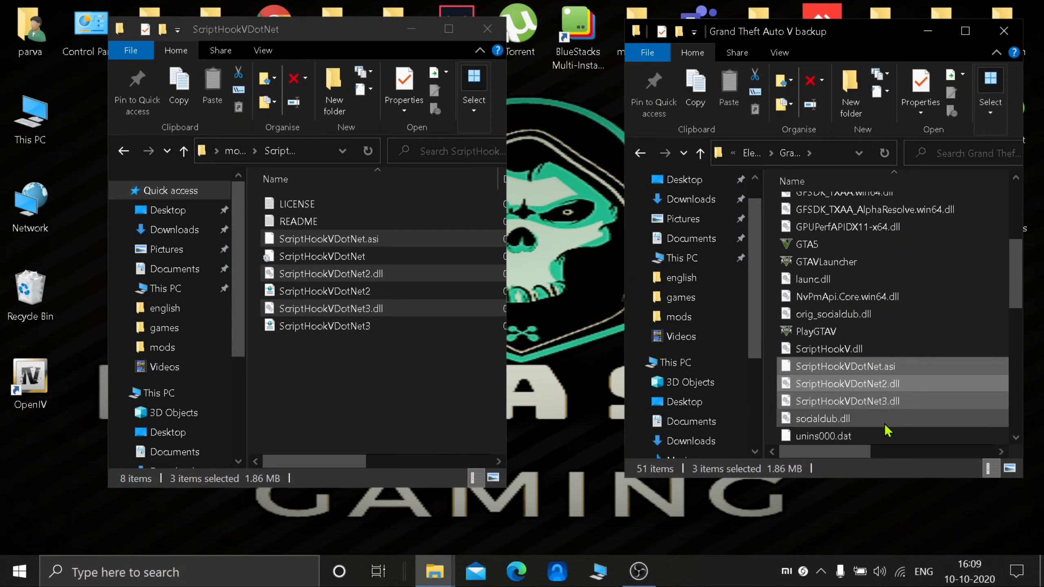
Copy the menyooStuff folder and Menyoo.asi from the MenyooSP folder in mods into the Grand Theft Auto V backup folder.
click(124, 151)
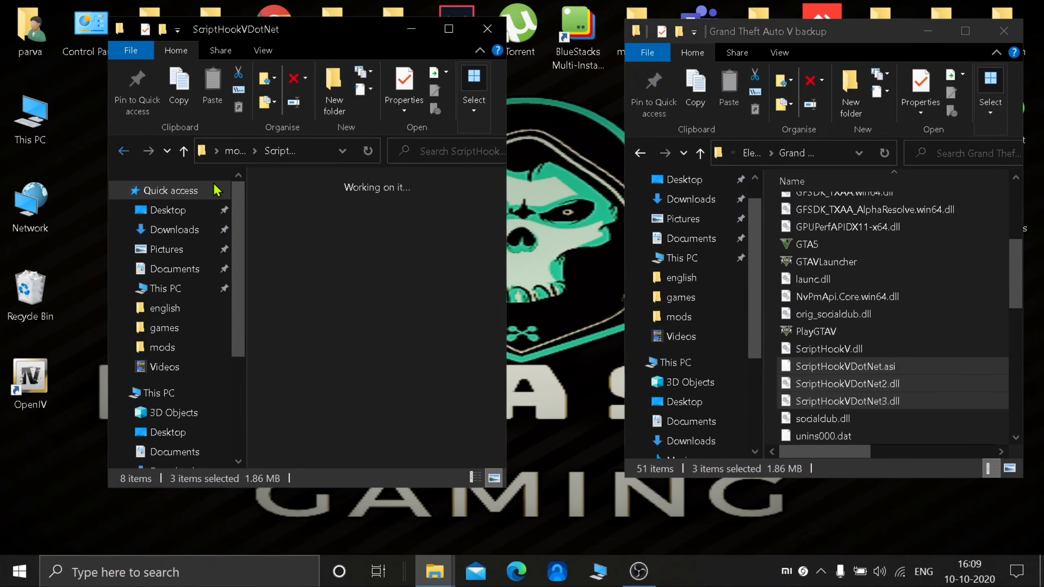
double_click(288, 292)
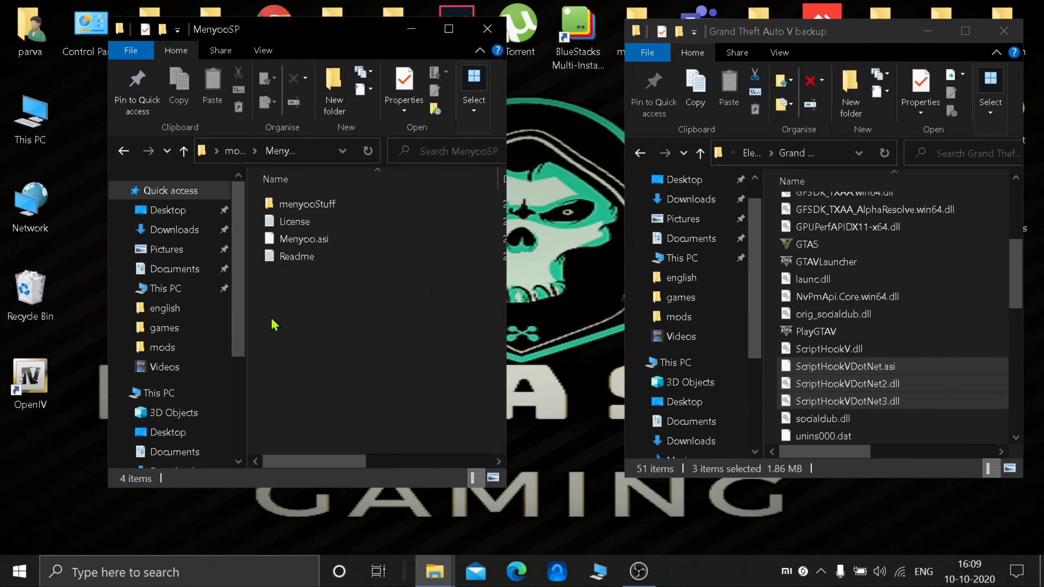
click(363, 206)
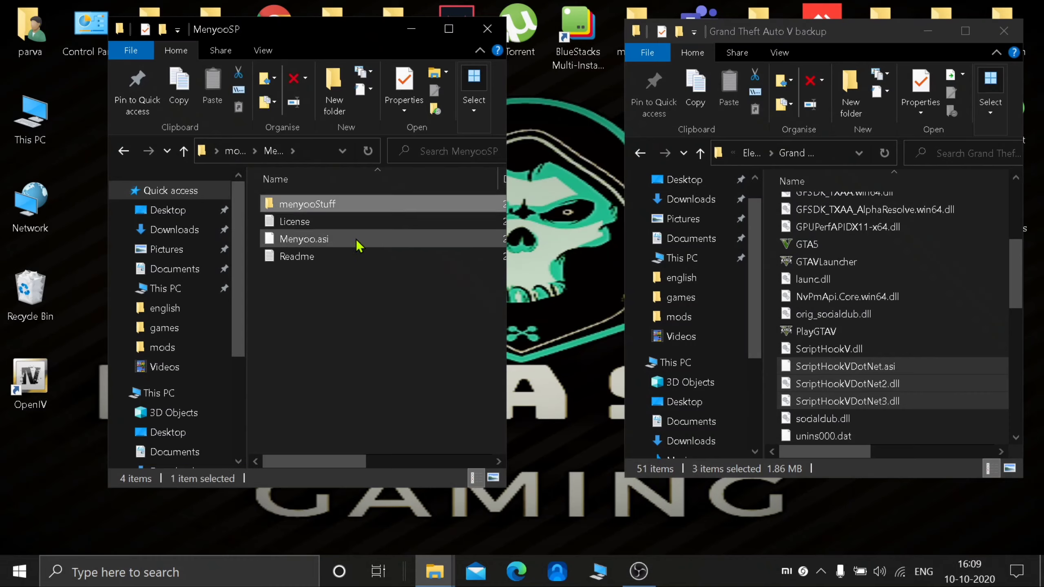
click(355, 239)
ctrl+click(362, 209)
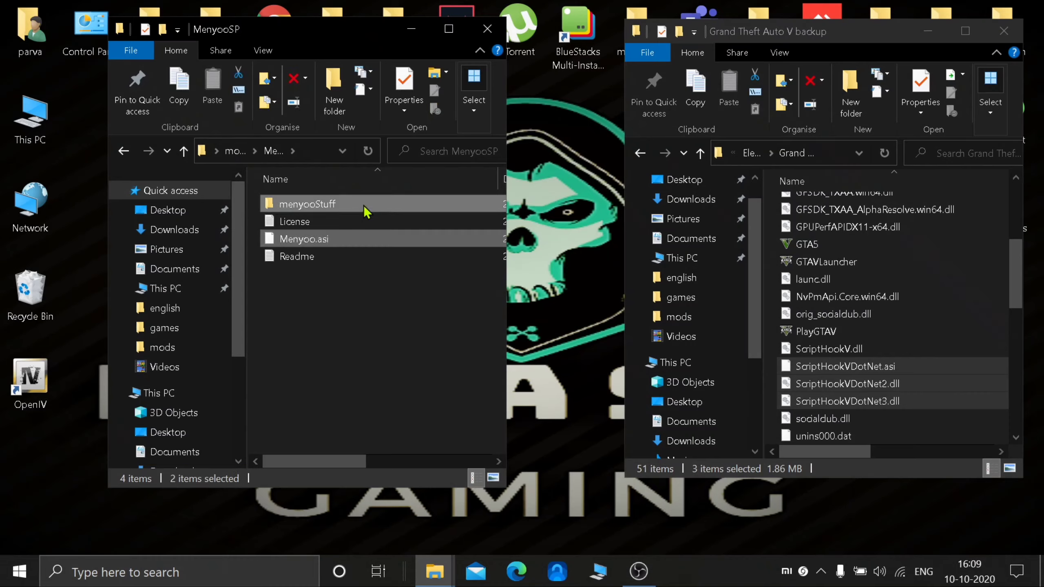
drag(364, 205, 895, 364)
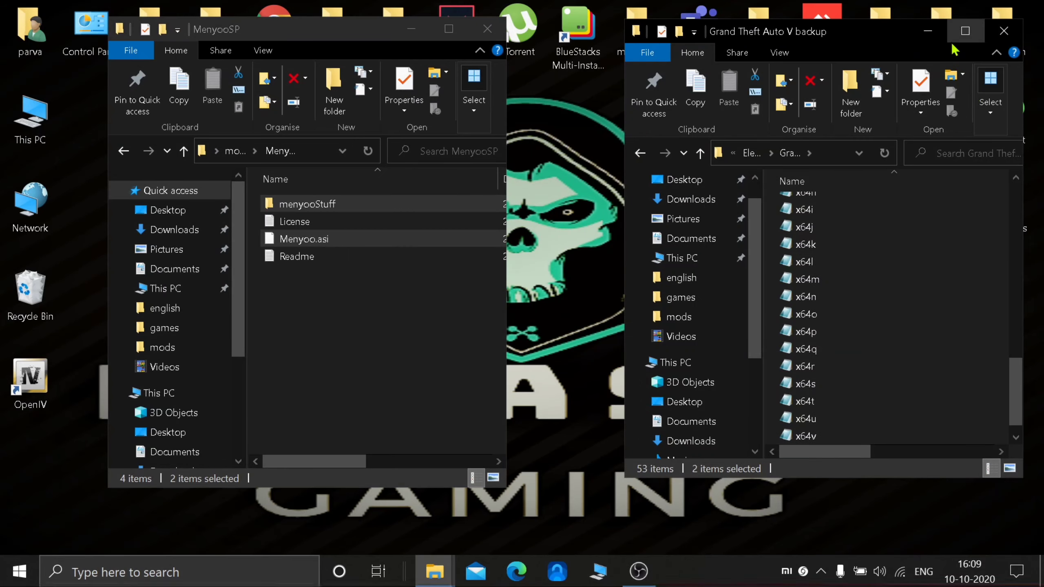
Check the Grand Theft Auto V backup folder for the copied menyooStuff folder and Menyoo.asi, and clear the folder windows from the desktop.
click(965, 31)
scroll(758, 246, up, 10)
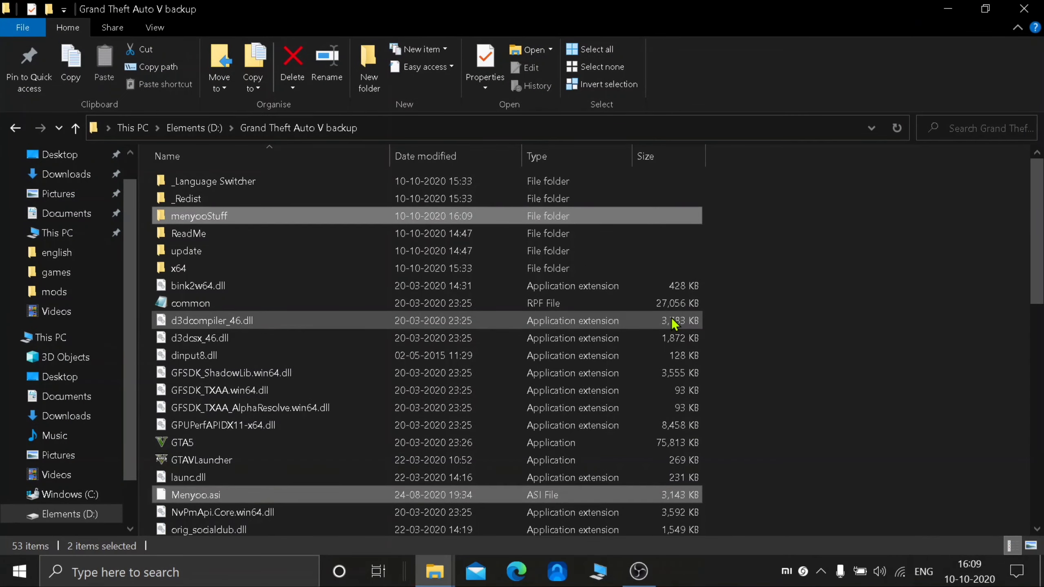
click(896, 139)
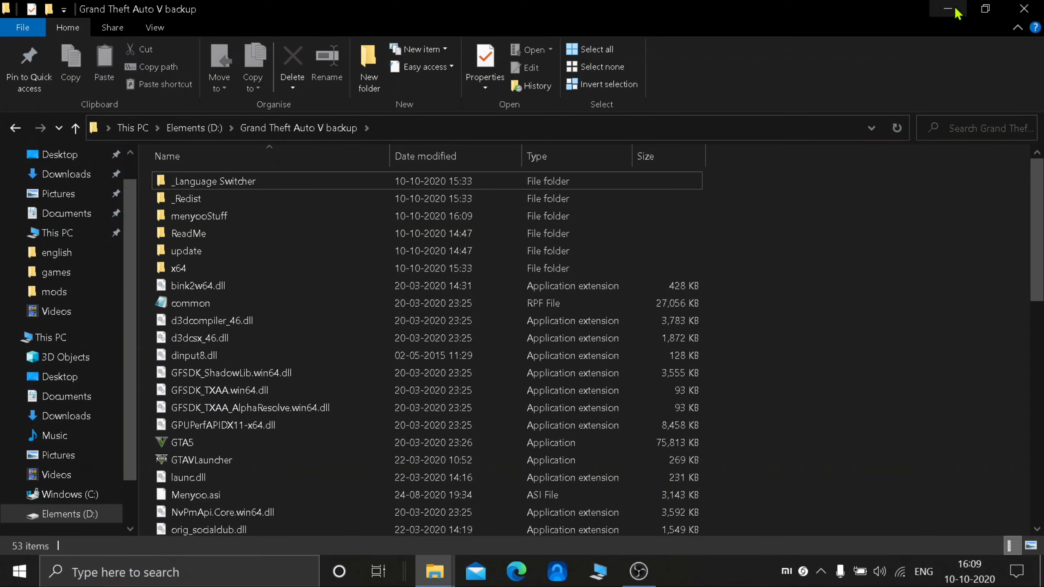
right_click(217, 249)
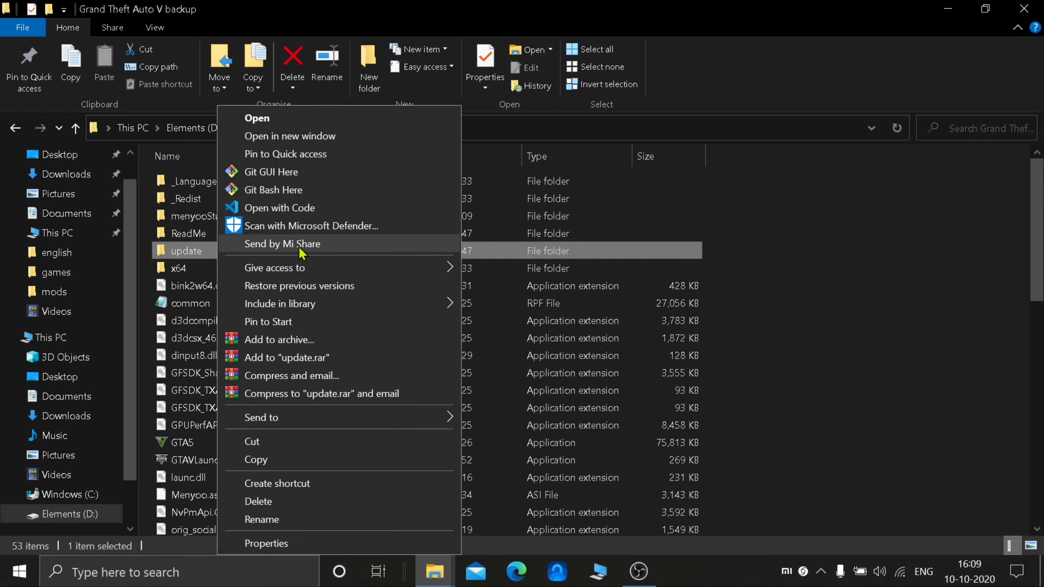
click(263, 245)
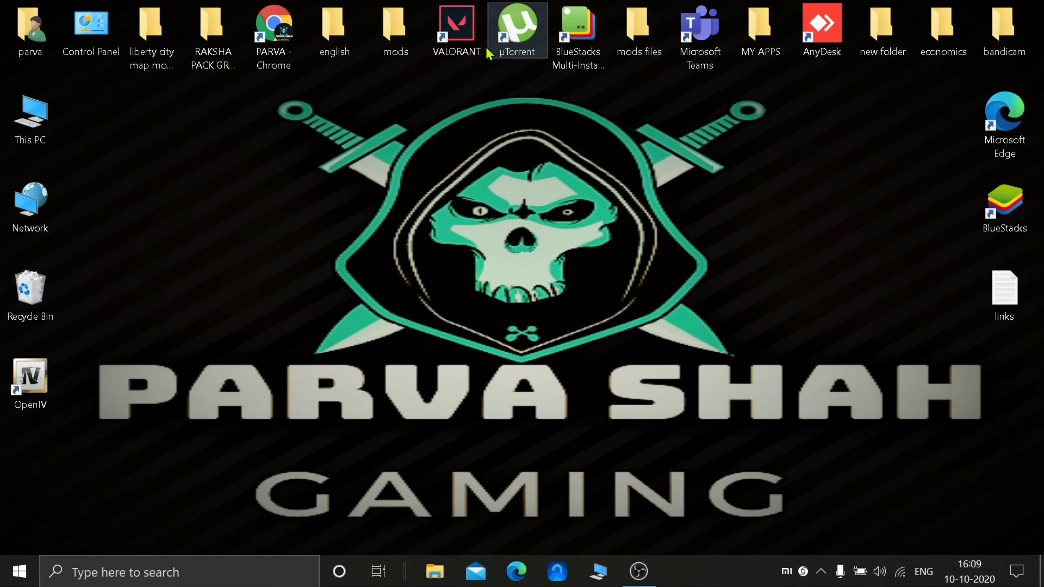
Load the D:\Grand Theft Auto V backup\ game location in OpenIV as Grand Theft Auto V for Windows, continuing past the backup reminder.
double_click(23, 384)
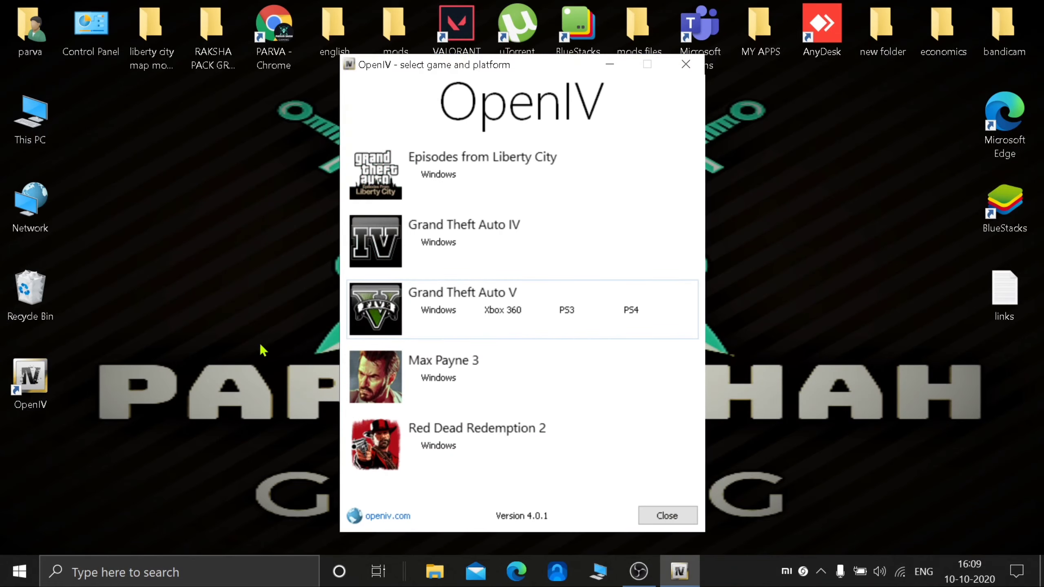
click(442, 315)
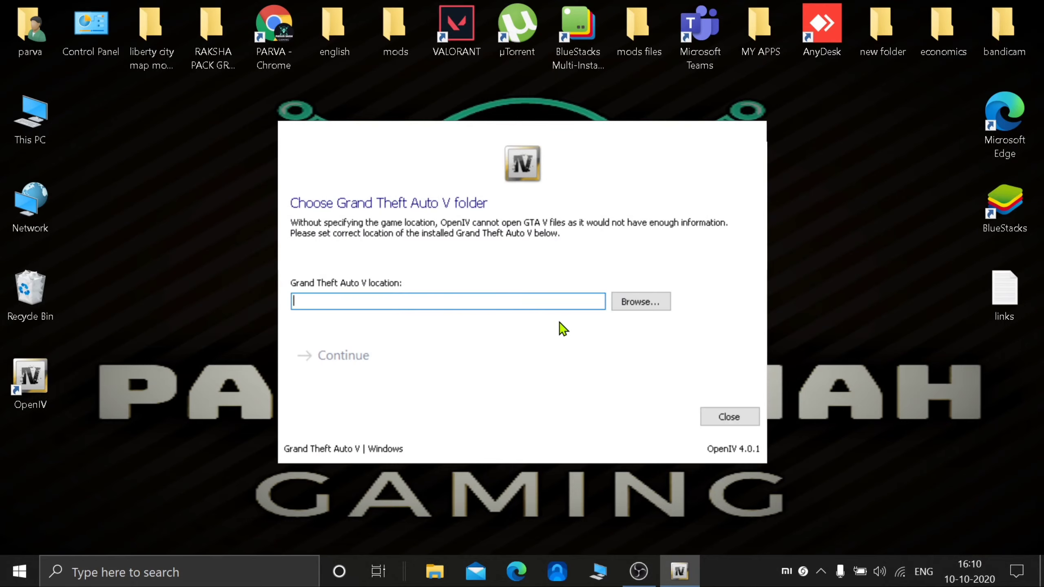
click(636, 308)
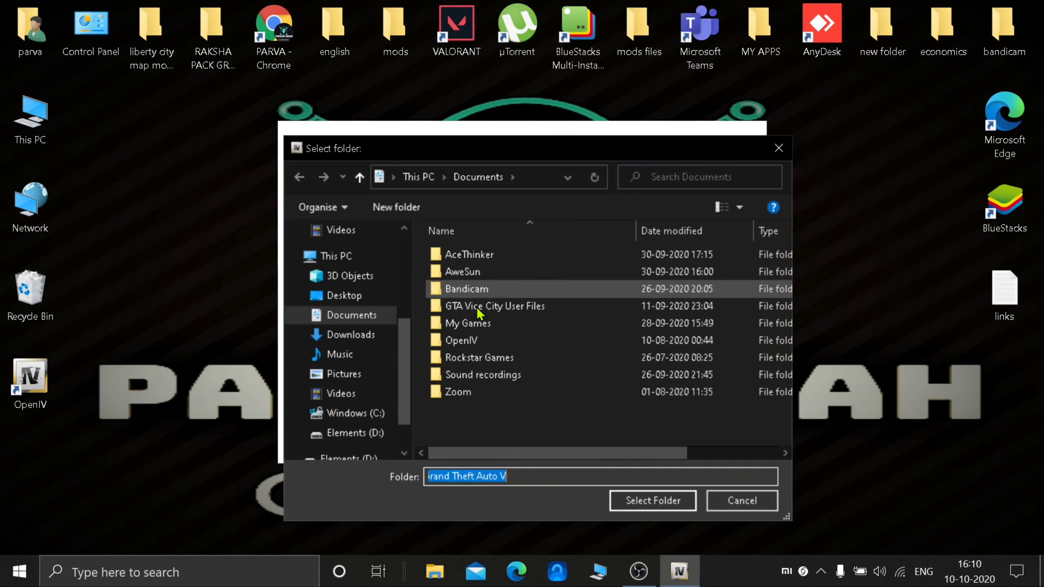
click(372, 436)
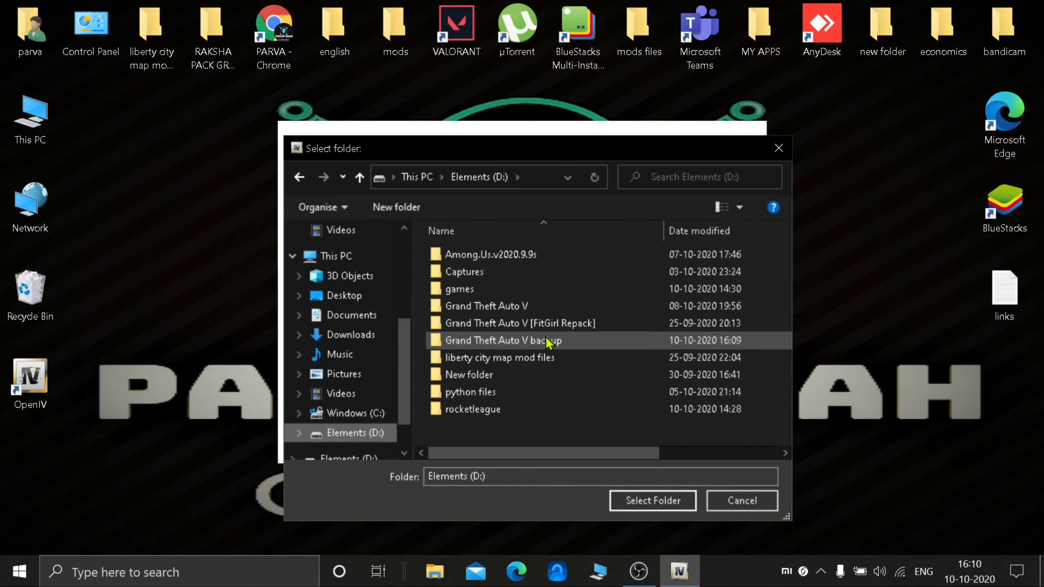
click(532, 342)
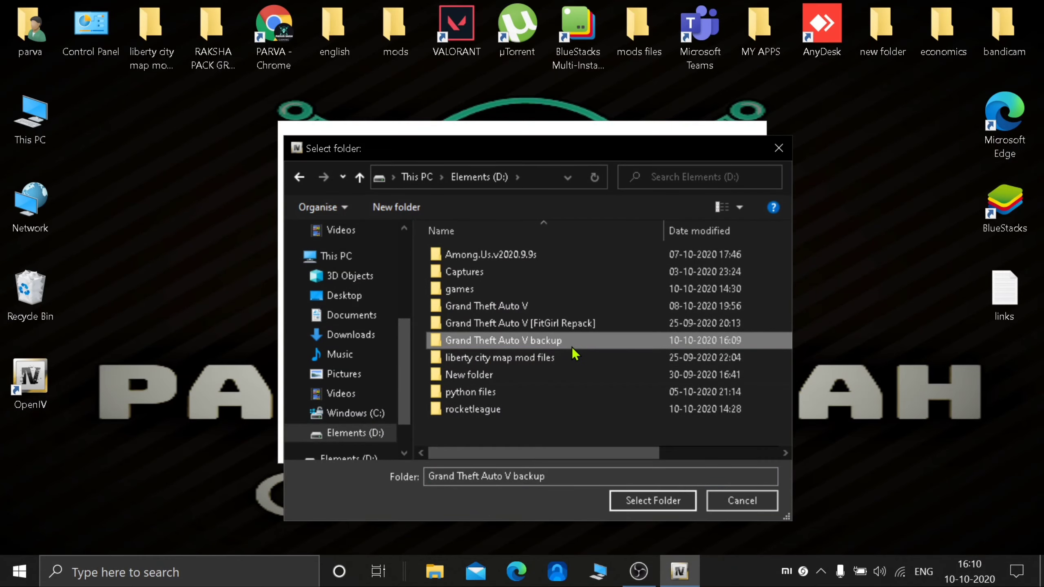
click(660, 500)
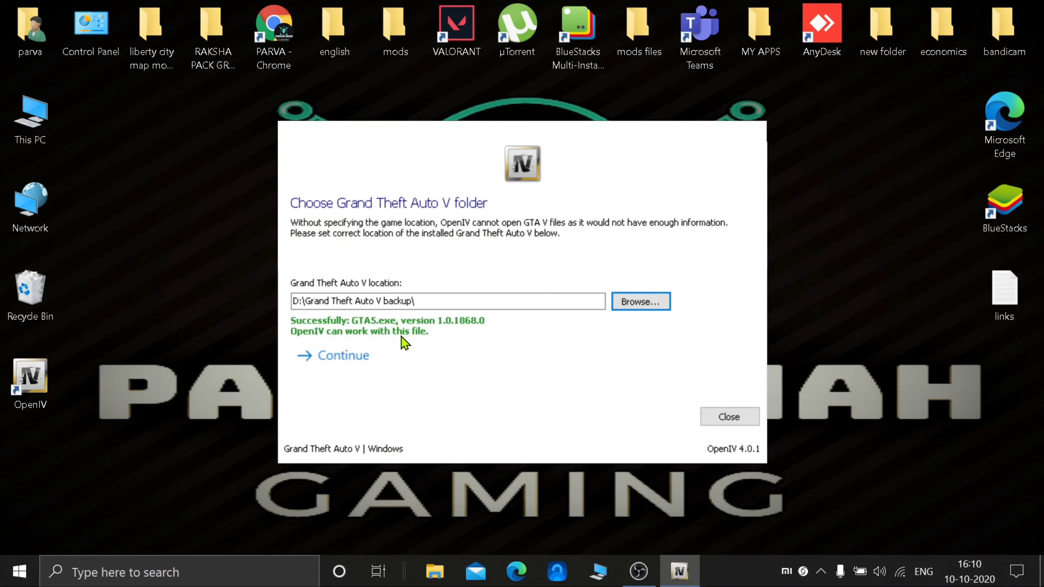
click(409, 354)
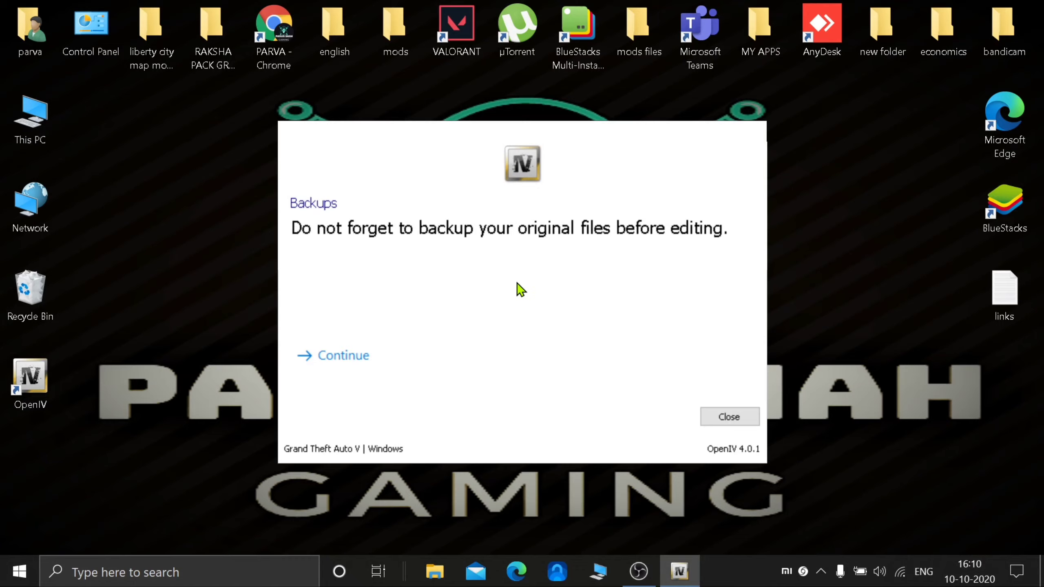
click(341, 357)
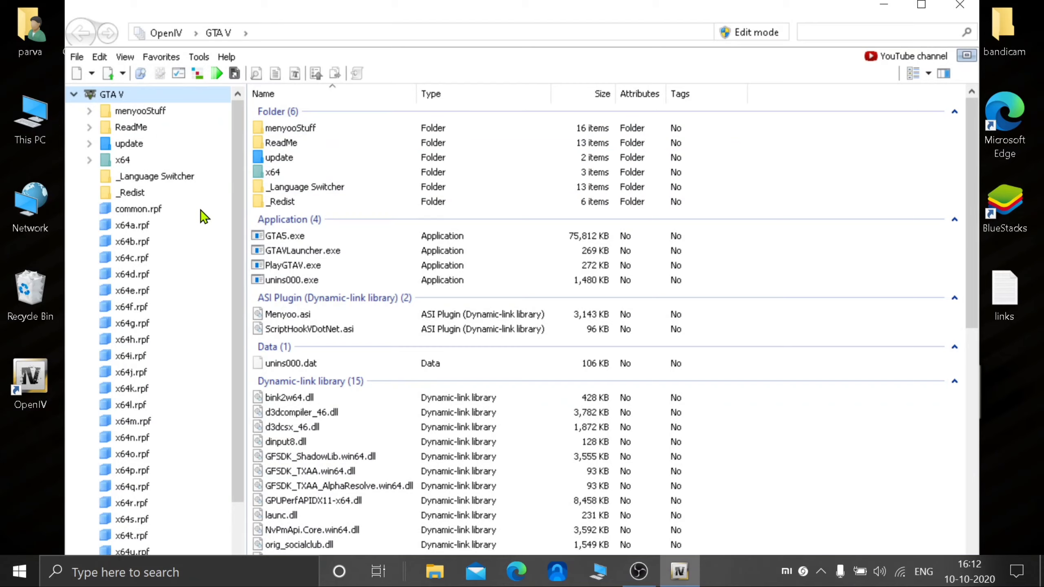
Install the OpenIV.ASI and openCamera plugins for GTA V with the ASI Manager, and close the manager.
click(197, 58)
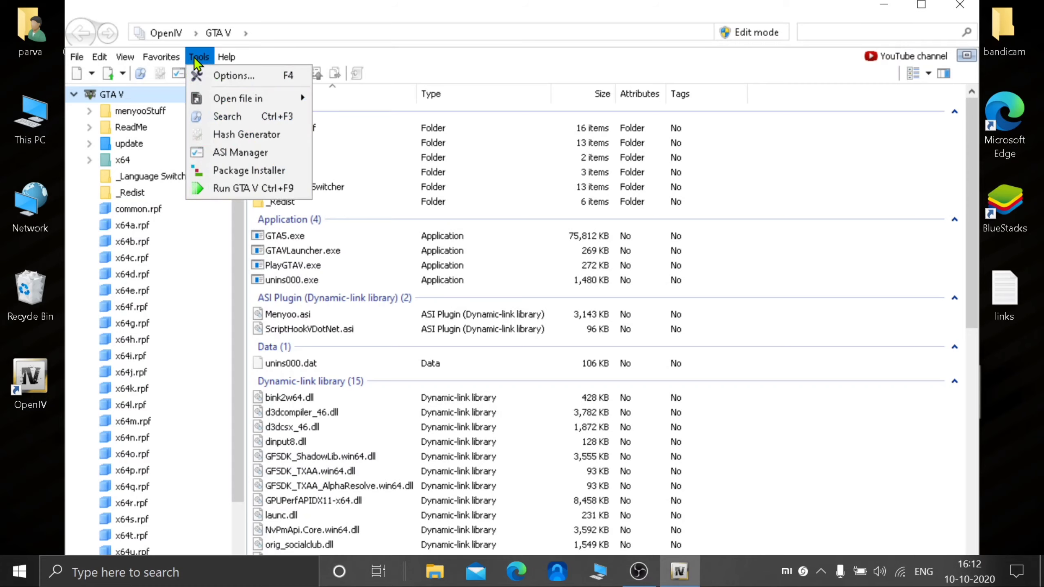
click(230, 155)
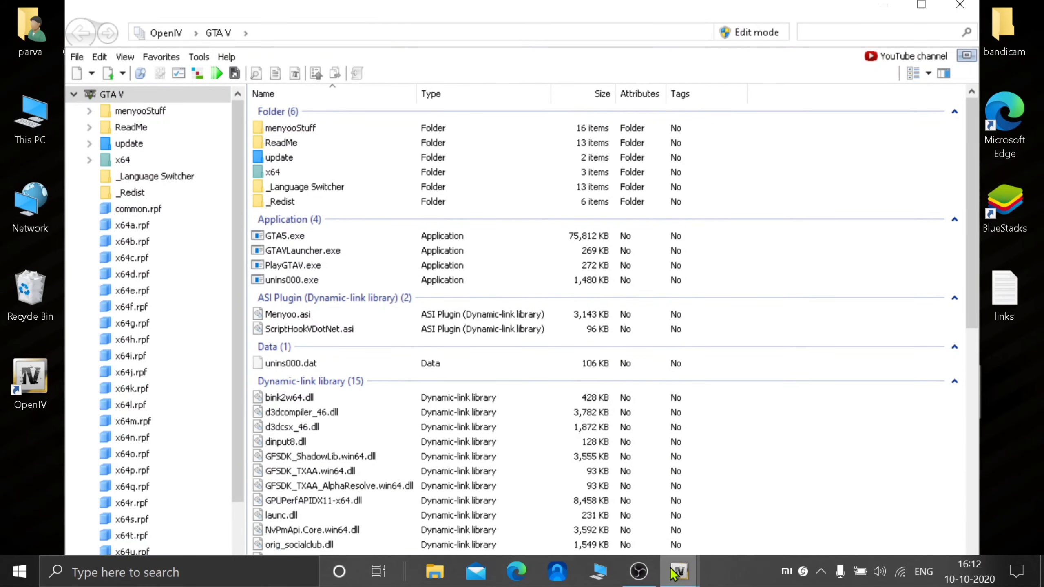
mouse_move(678, 570)
click(643, 502)
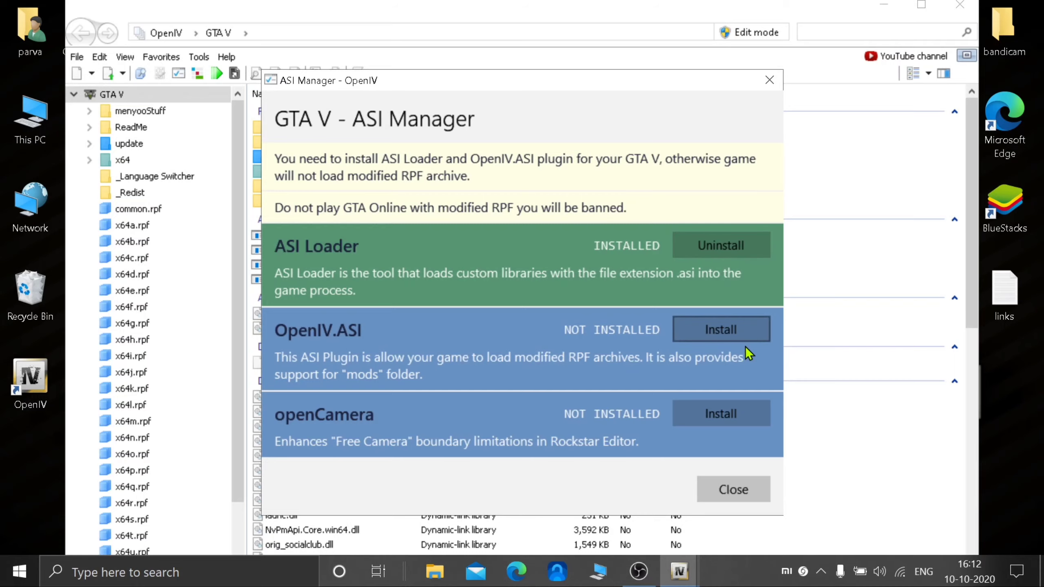
click(745, 327)
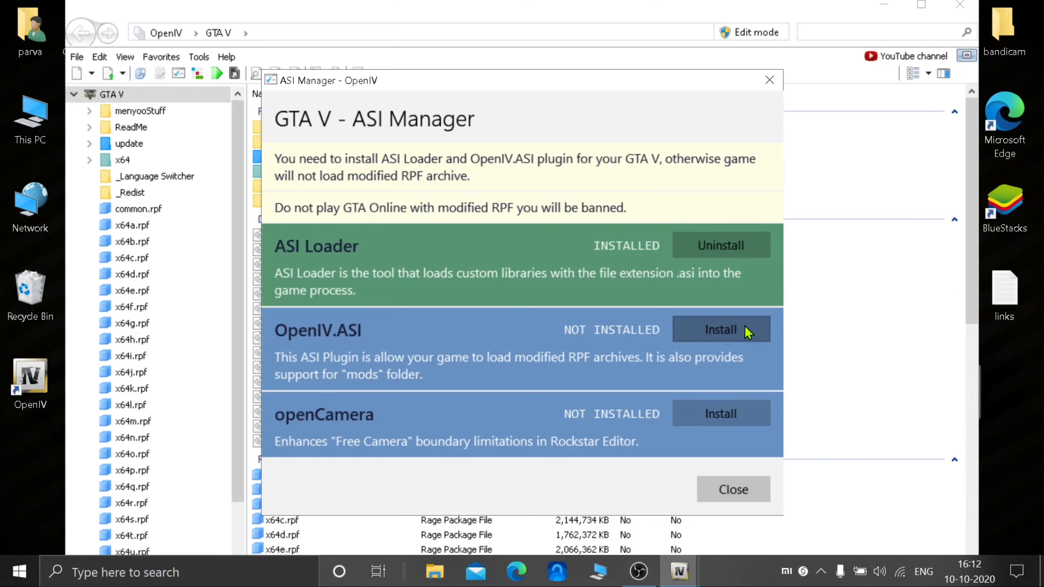
click(671, 372)
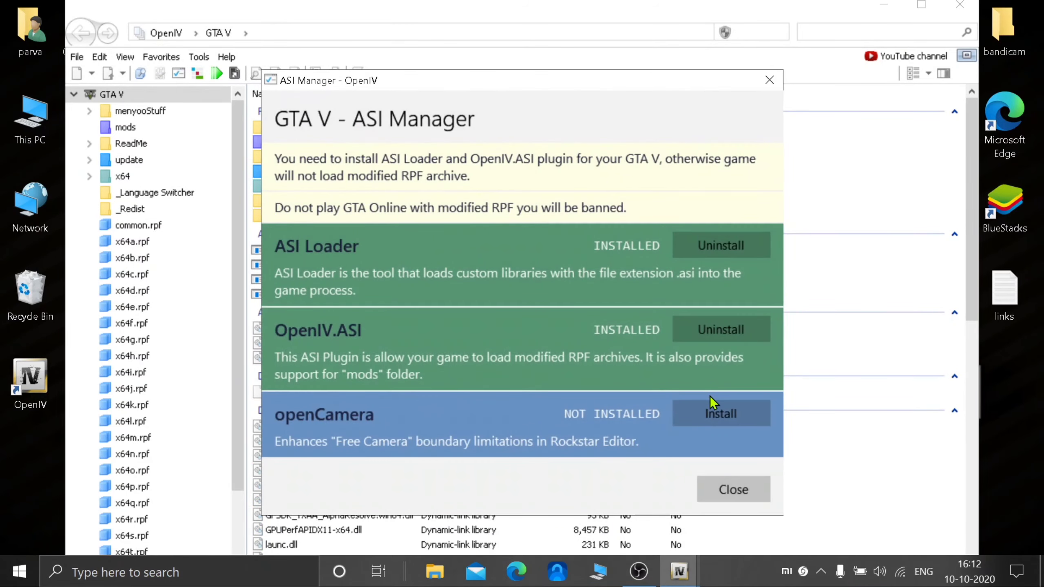
click(737, 409)
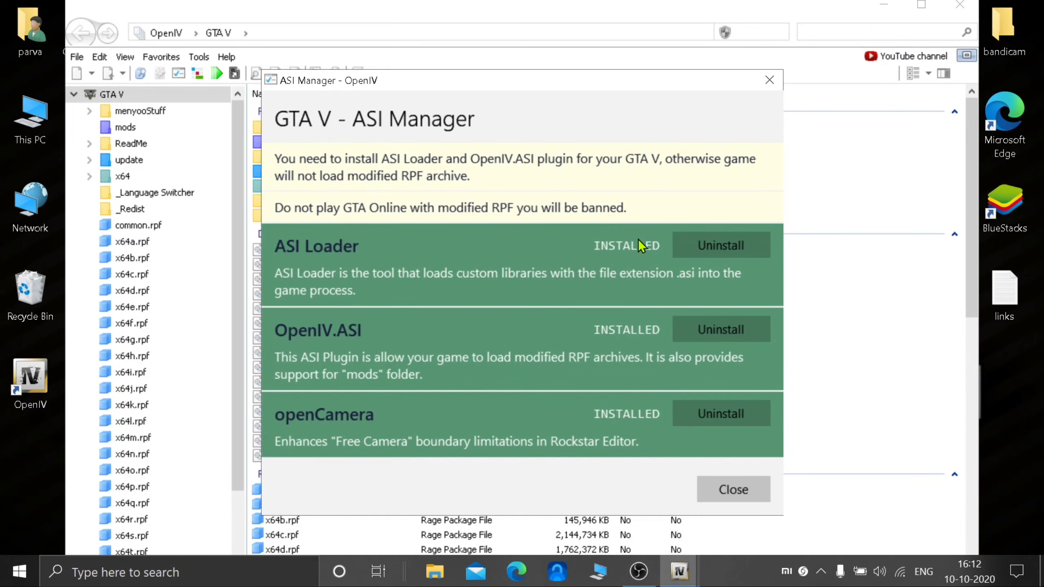
click(744, 484)
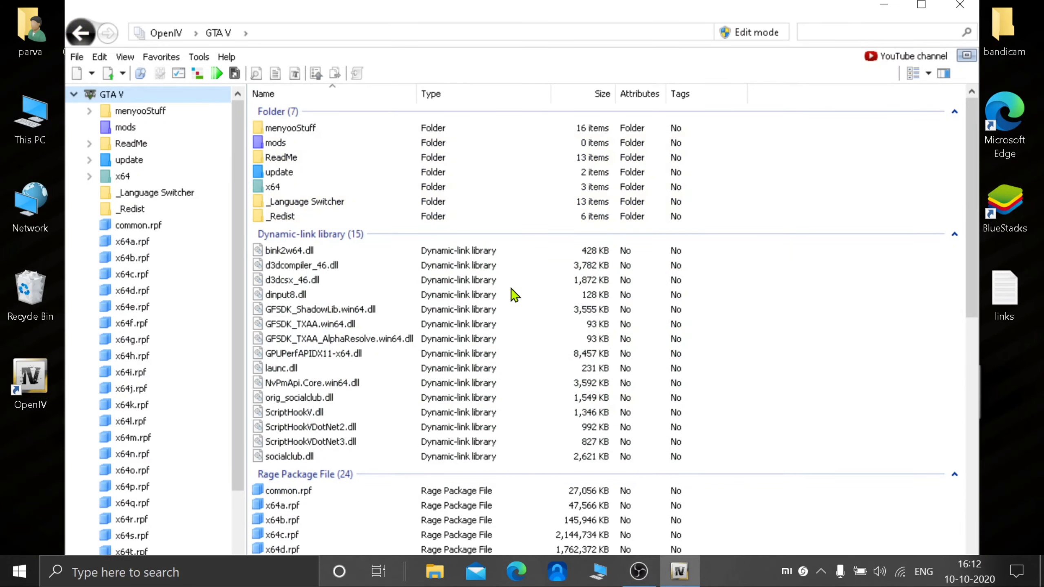
Check the contents of the mods folder in the GTA V root, return to the root and minimize OpenIV.
double_click(313, 144)
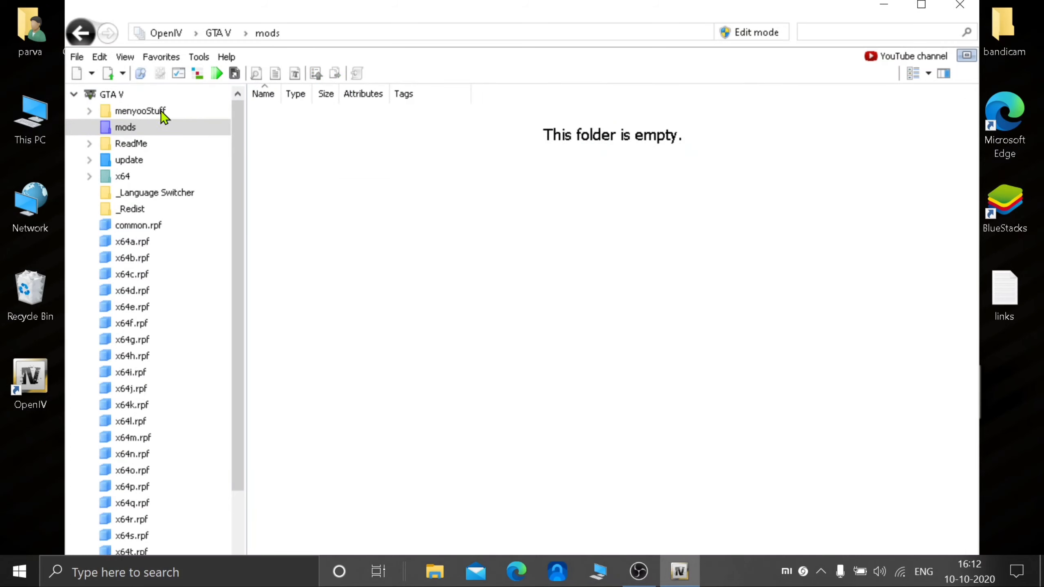
click(78, 34)
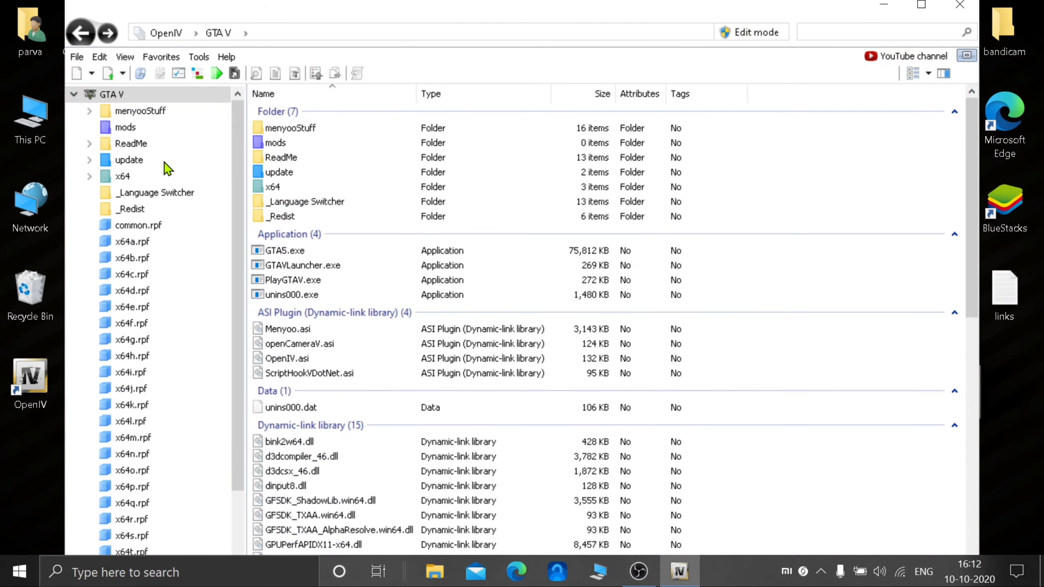
click(889, 7)
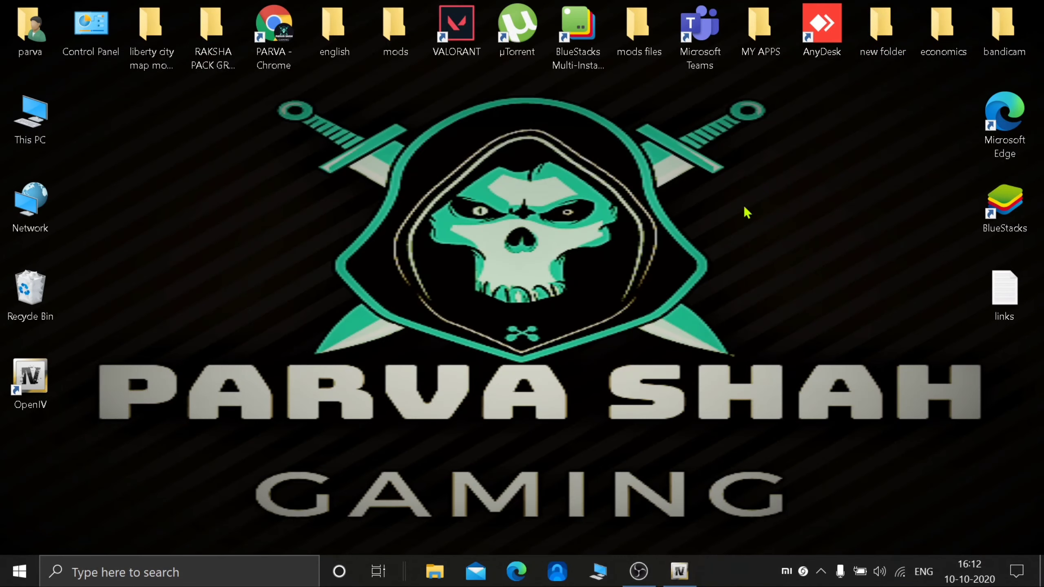
Copy the update folder in Grand Theft Auto V backup on Elements (D:) into the mods folder beside it.
click(603, 557)
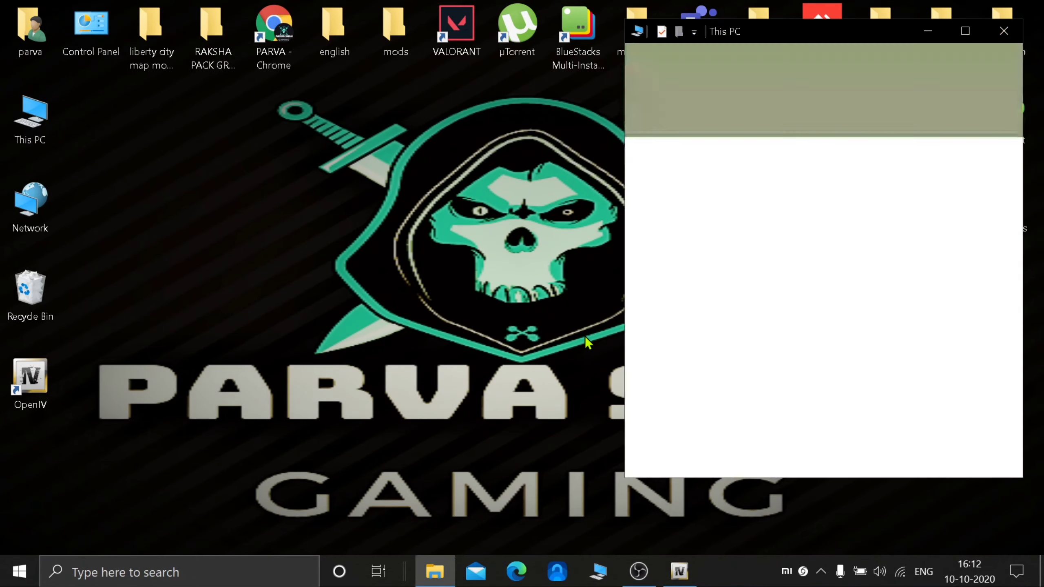
scroll(932, 391, down, 3)
double_click(887, 419)
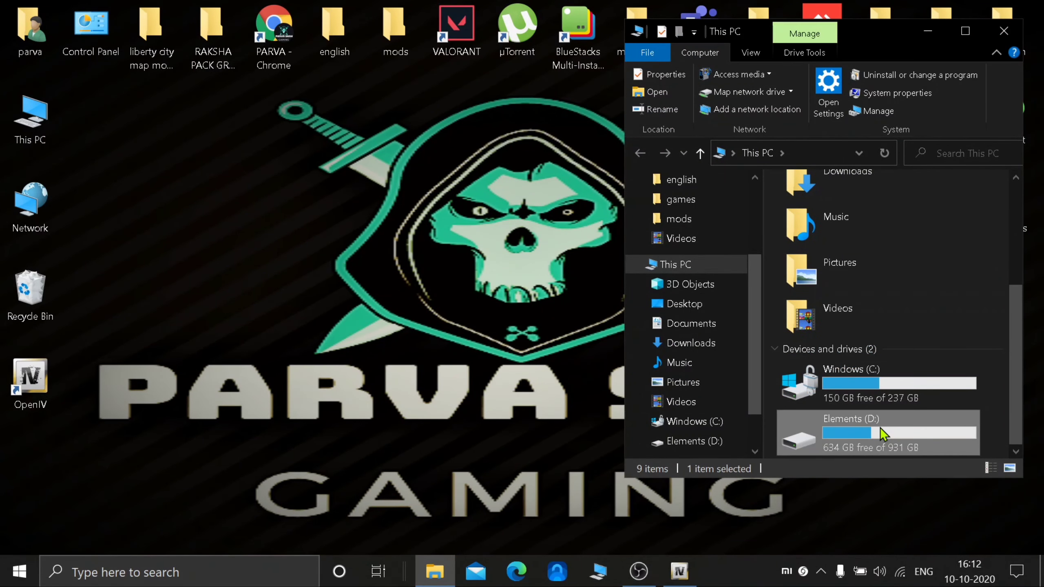
double_click(881, 298)
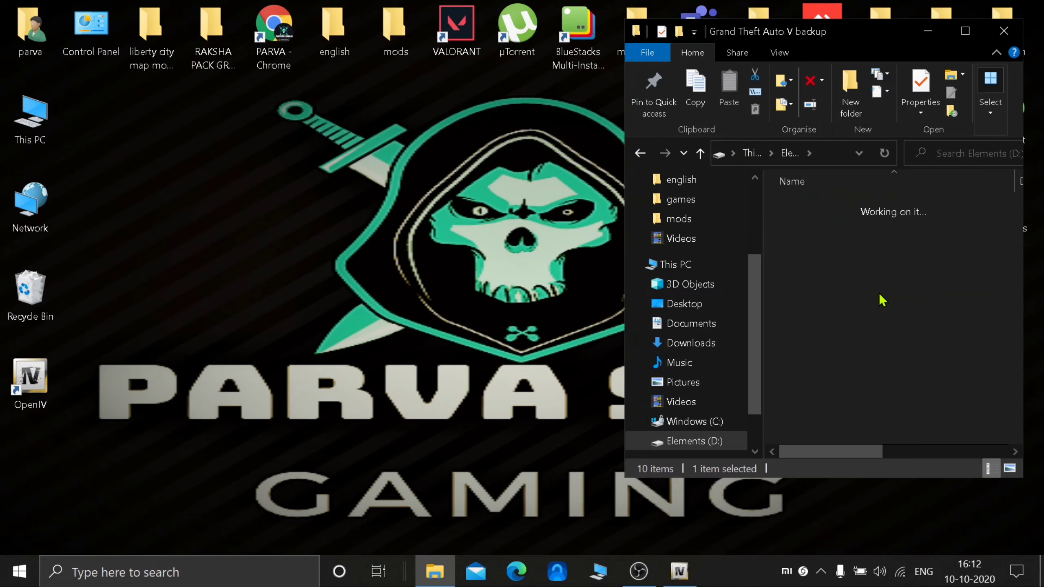
click(860, 299)
right_click(860, 300)
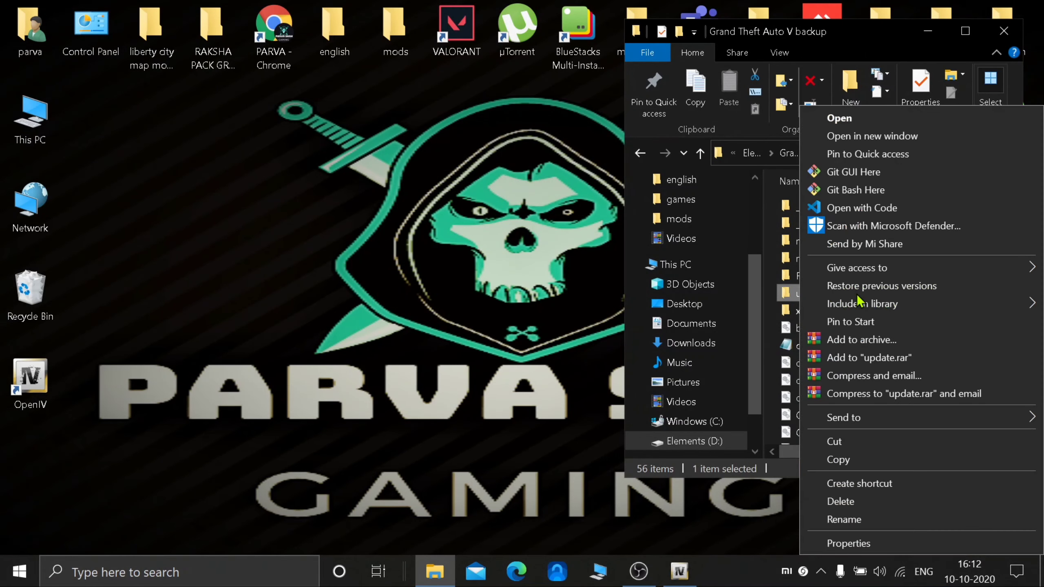
click(876, 464)
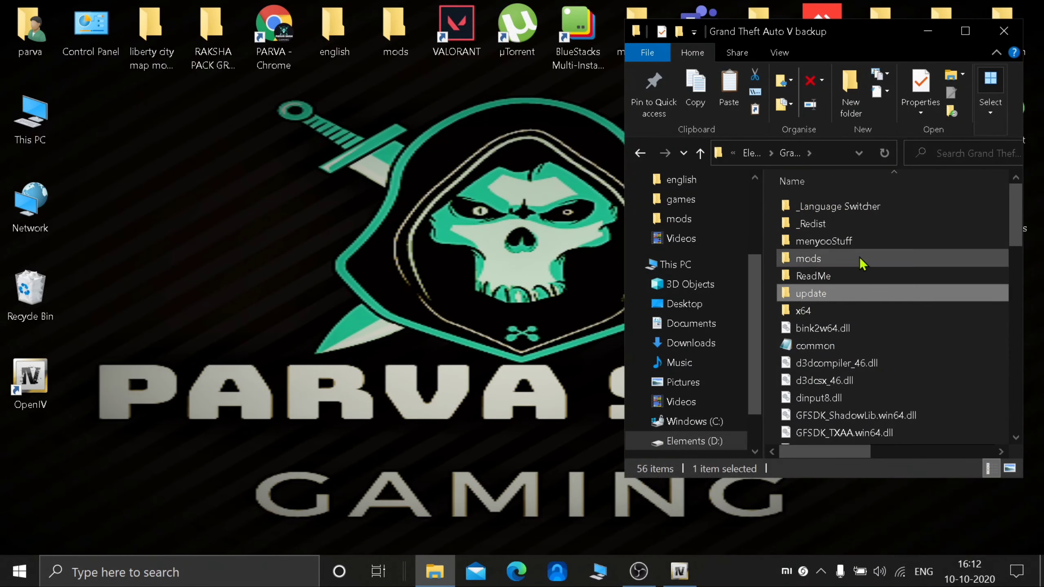
double_click(857, 258)
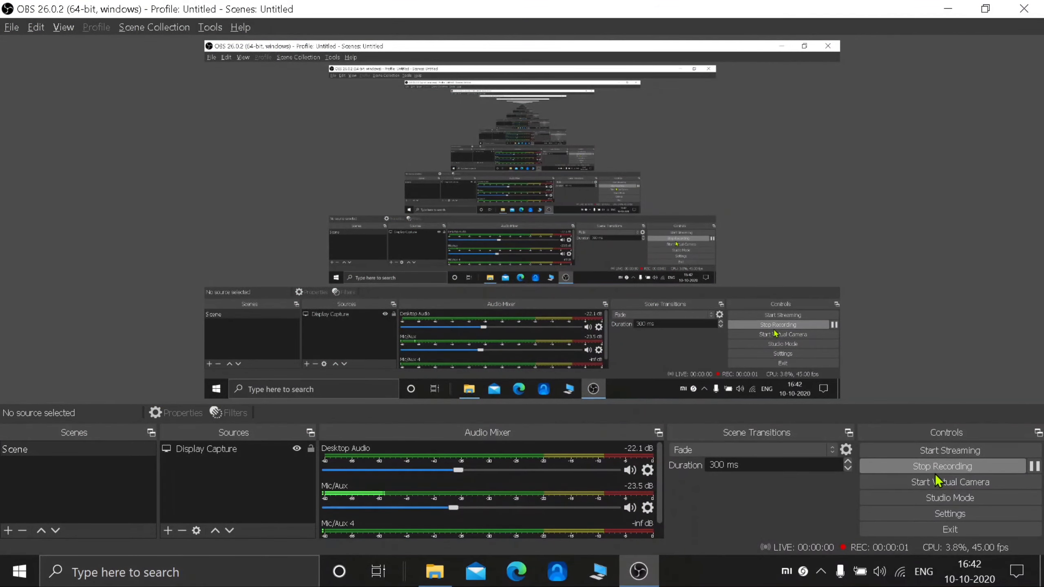
Examine the original update folder and its copy in mods down to x64, close the folder window and refresh the desktop.
click(941, 9)
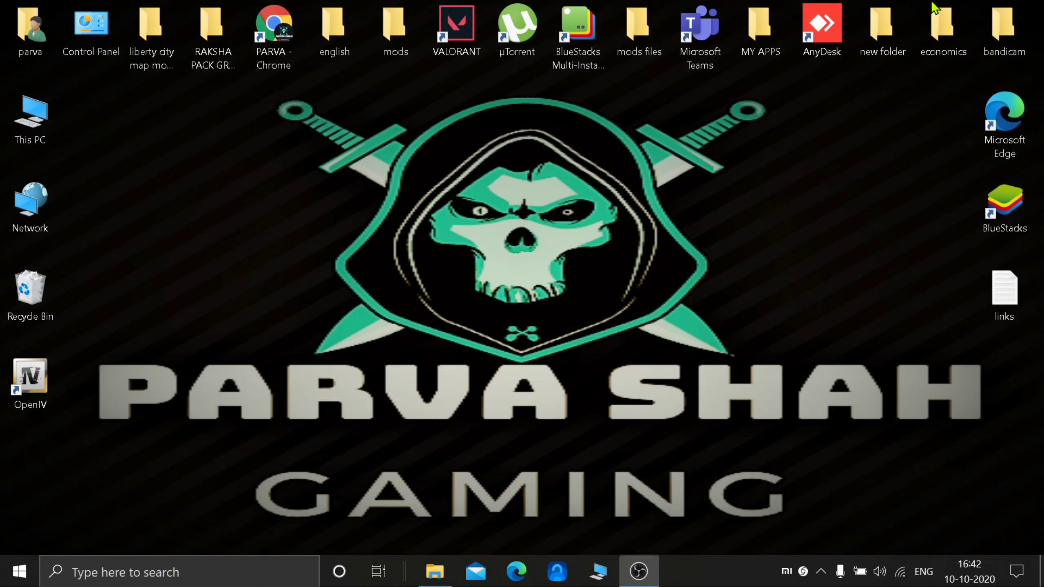
click(451, 575)
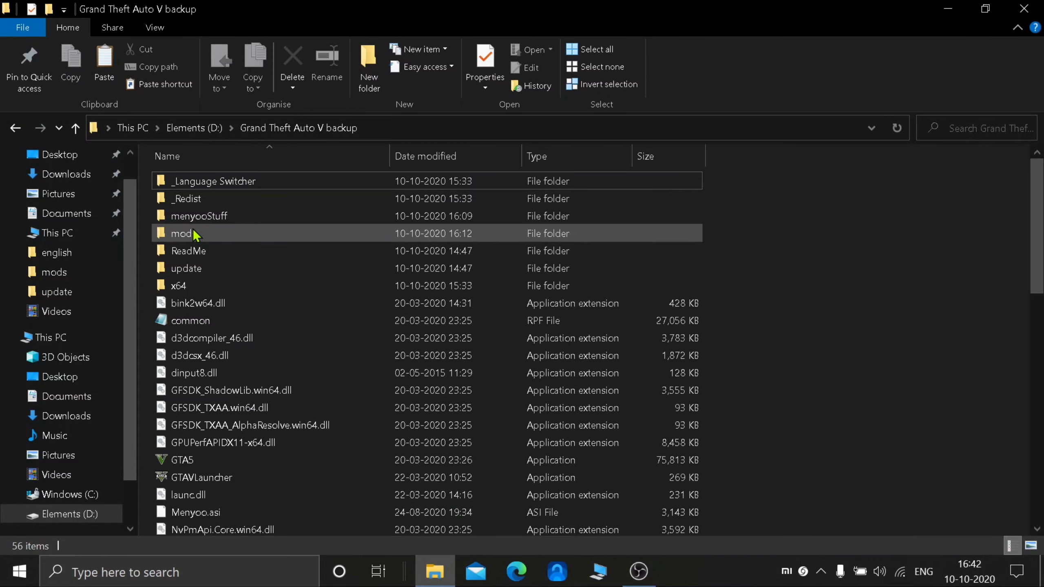
double_click(227, 271)
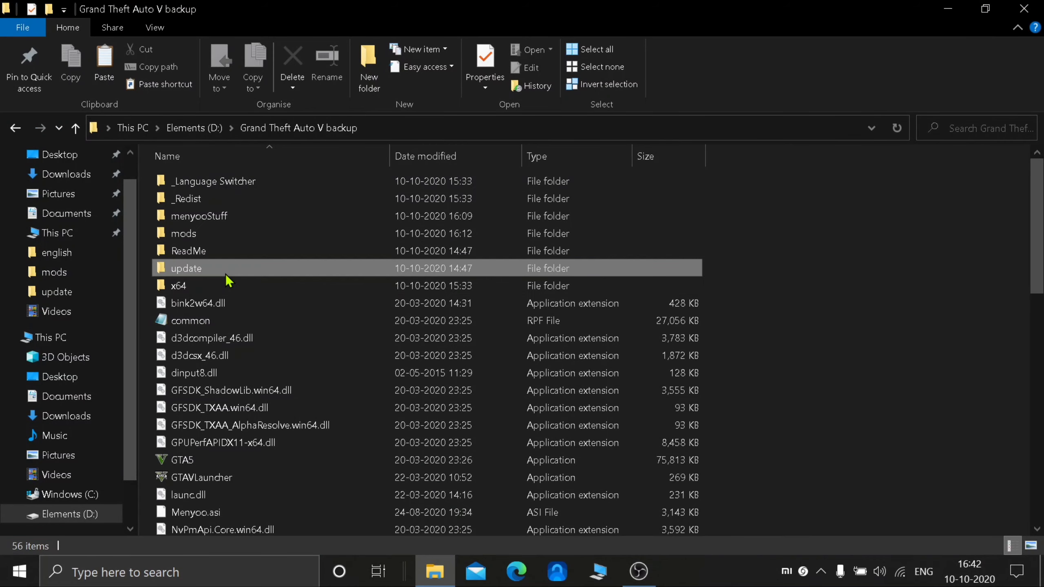
click(15, 128)
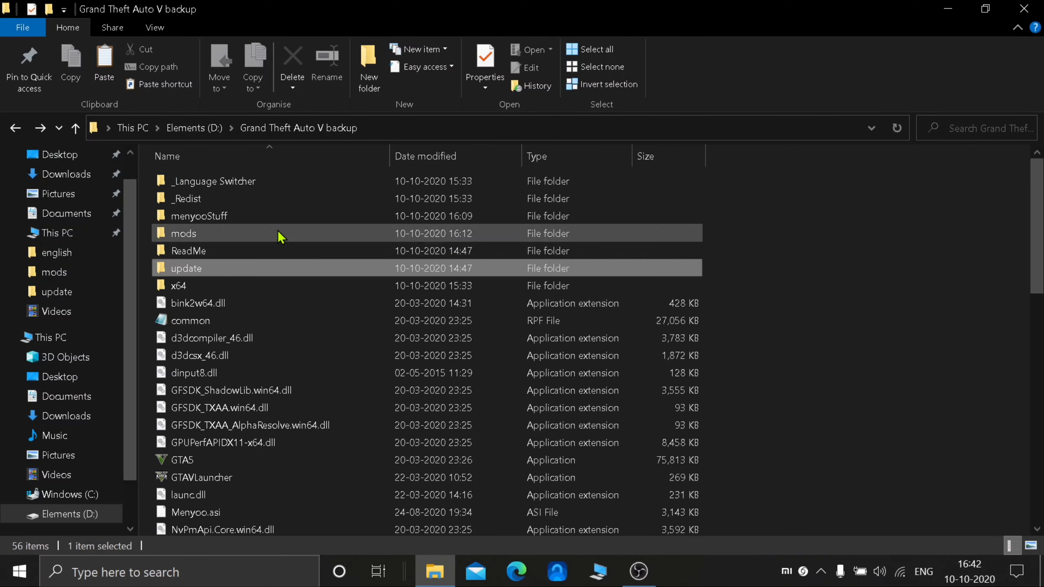
double_click(254, 233)
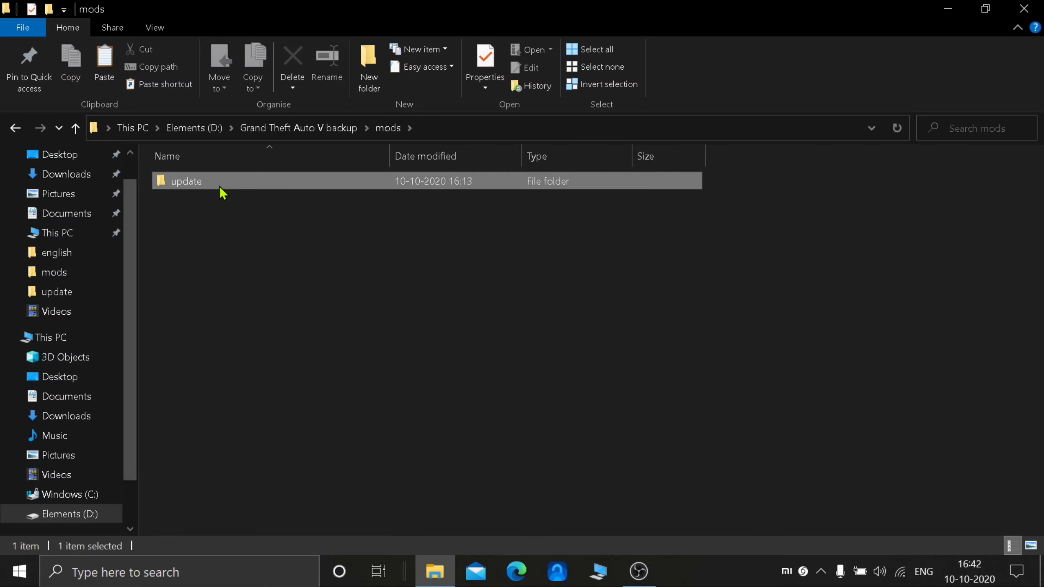
double_click(221, 188)
double_click(214, 188)
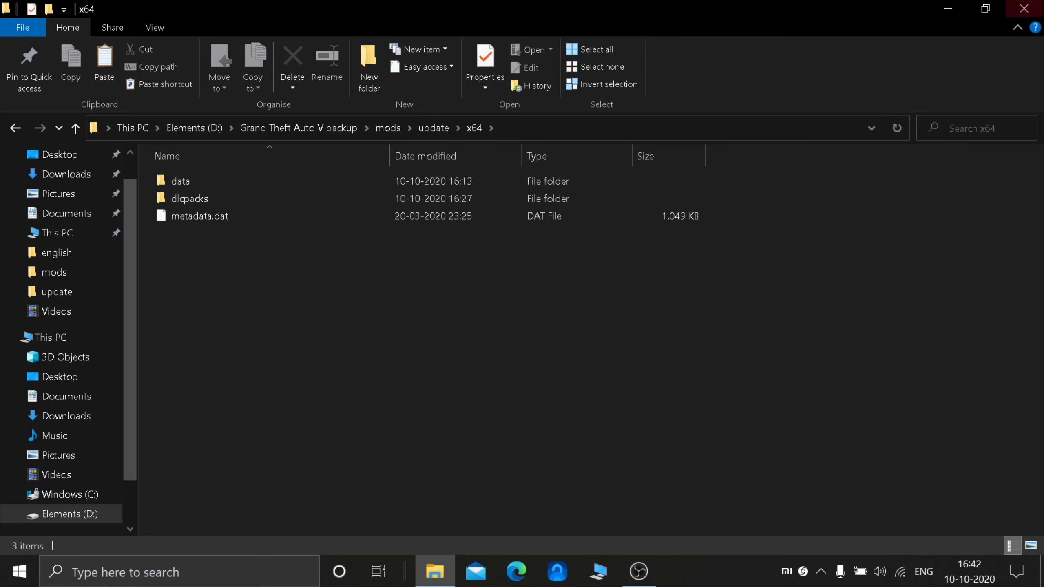
click(1024, 12)
right_click(727, 175)
click(780, 217)
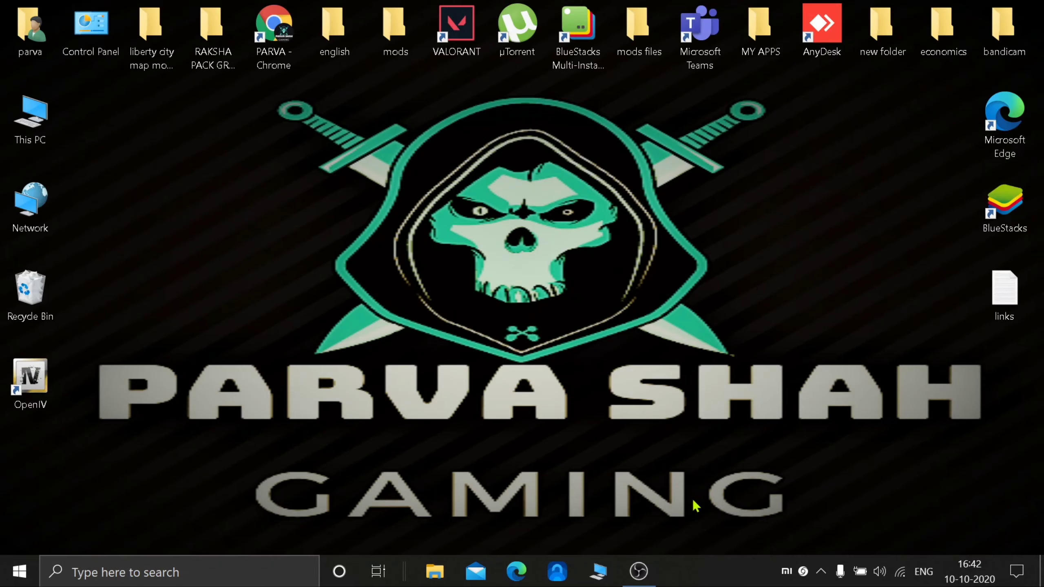
Read the installation instructions in the readme of the 2018 Lamborghini Terzo Millennio Concept Car mod in the desktop mods folder.
double_click(408, 56)
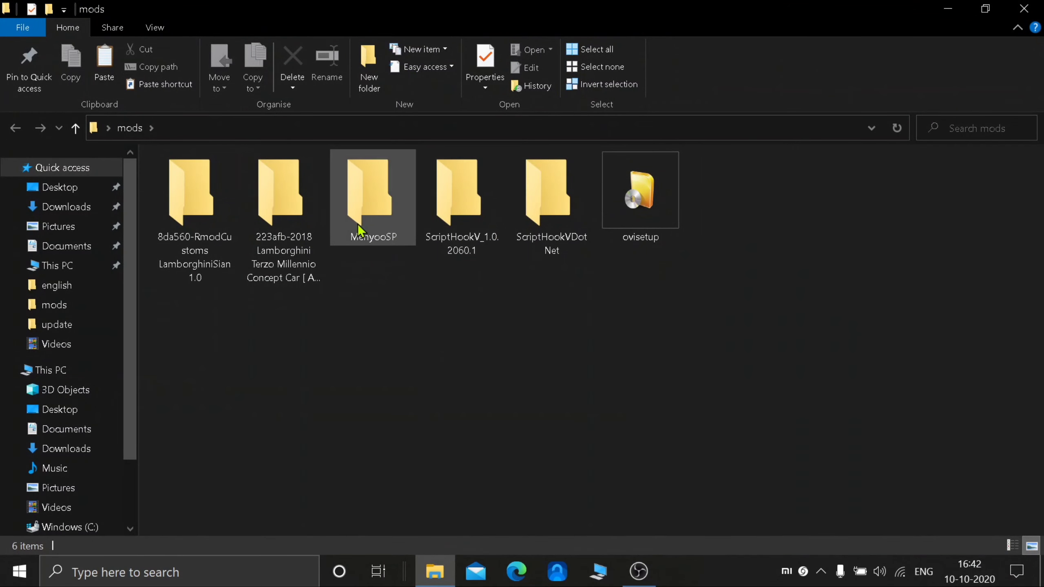
click(299, 221)
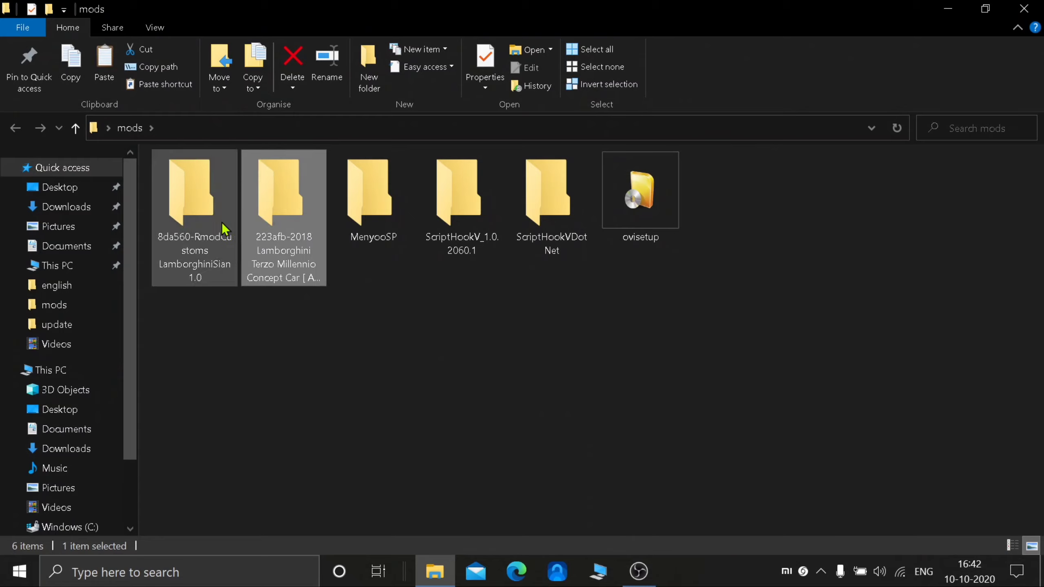
double_click(298, 230)
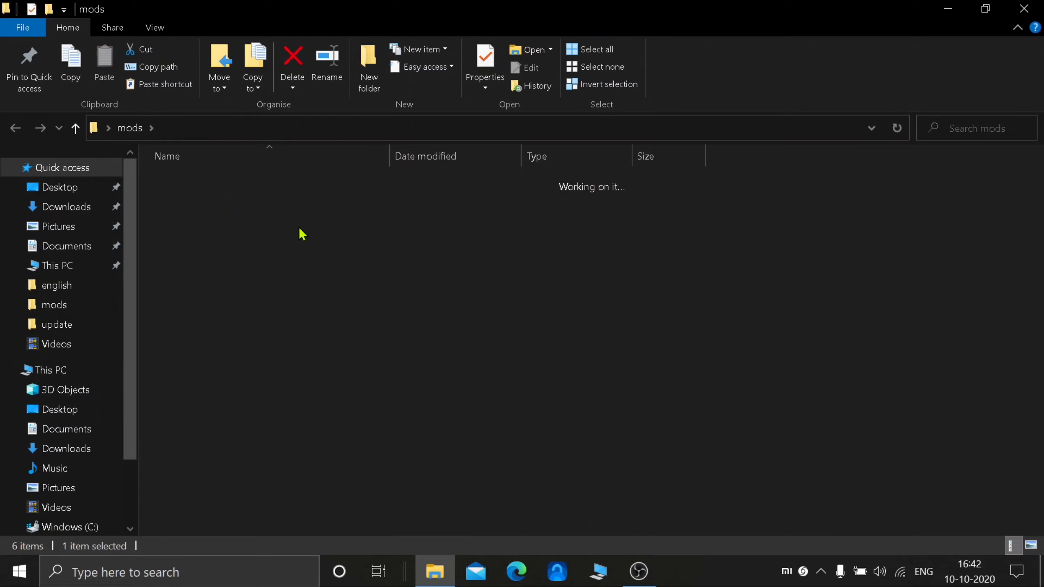
double_click(299, 193)
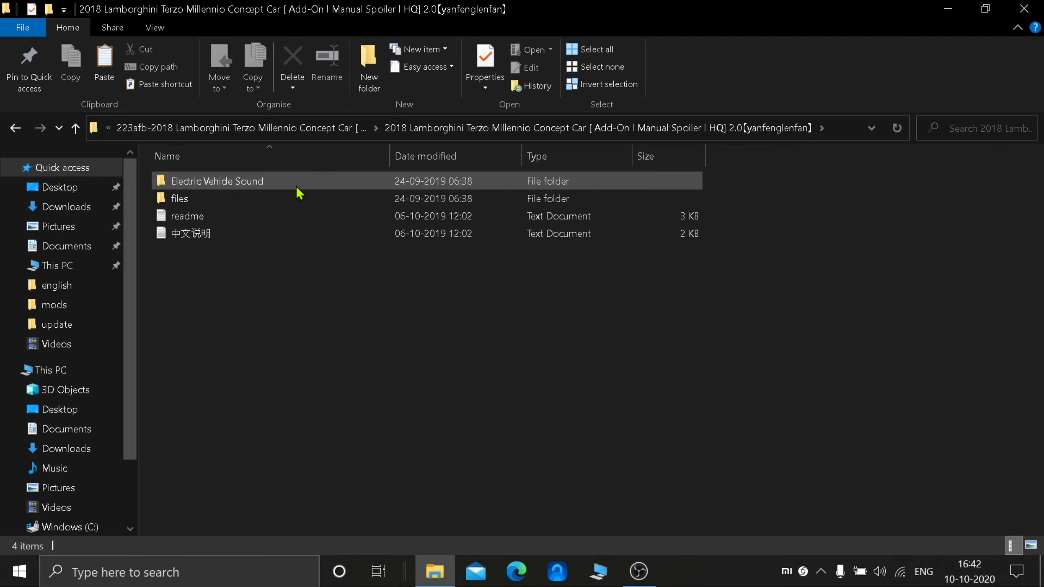
double_click(256, 214)
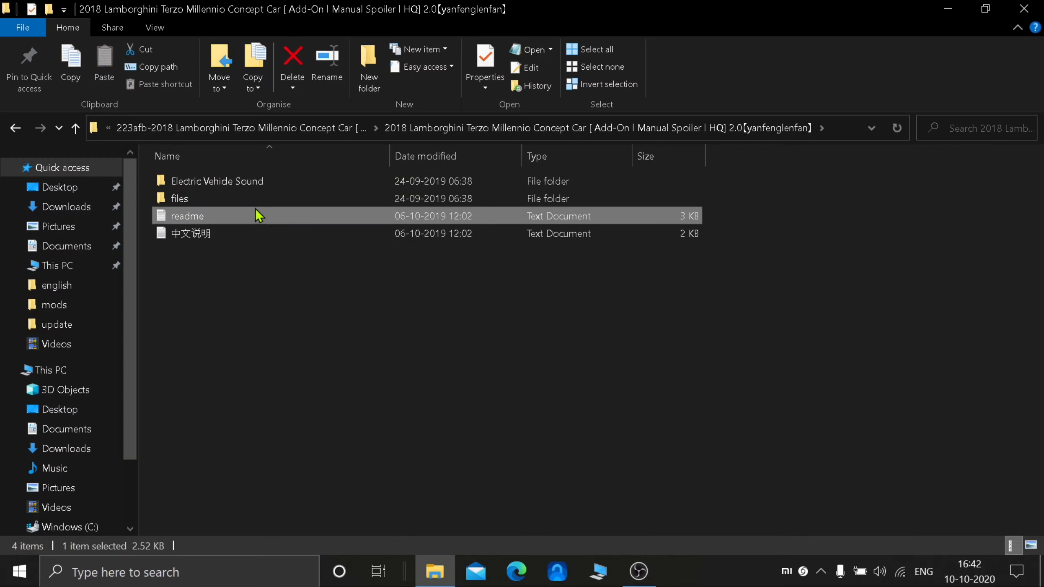
scroll(773, 225, down, 1)
scroll(774, 225, down, 8)
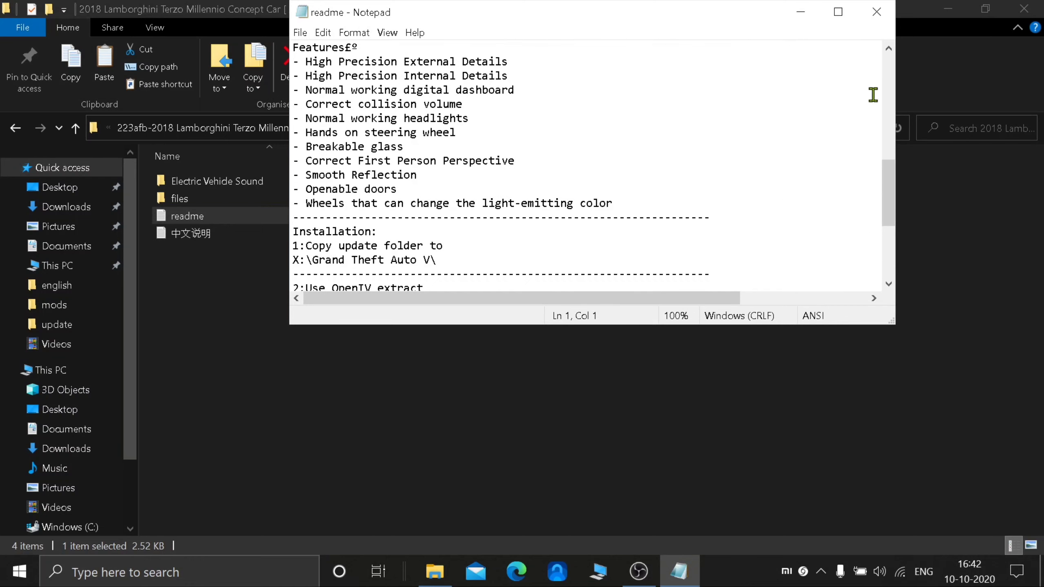
scroll(555, 201, down, 4)
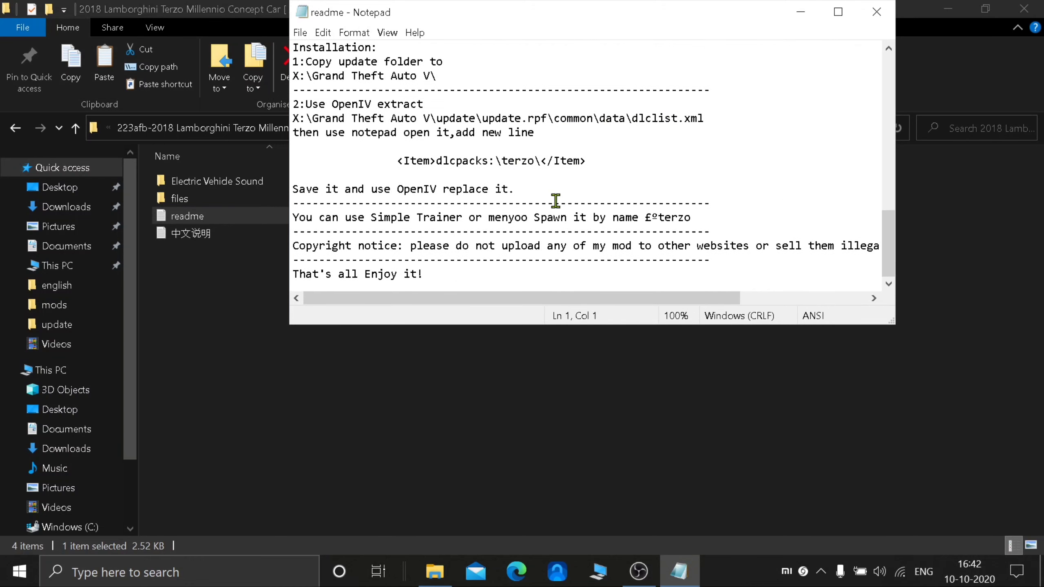
Look over the readme's notes again and select the line <Item>dlcpacks:\terzo\</Item> in its installation instructions.
drag(599, 168, 385, 164)
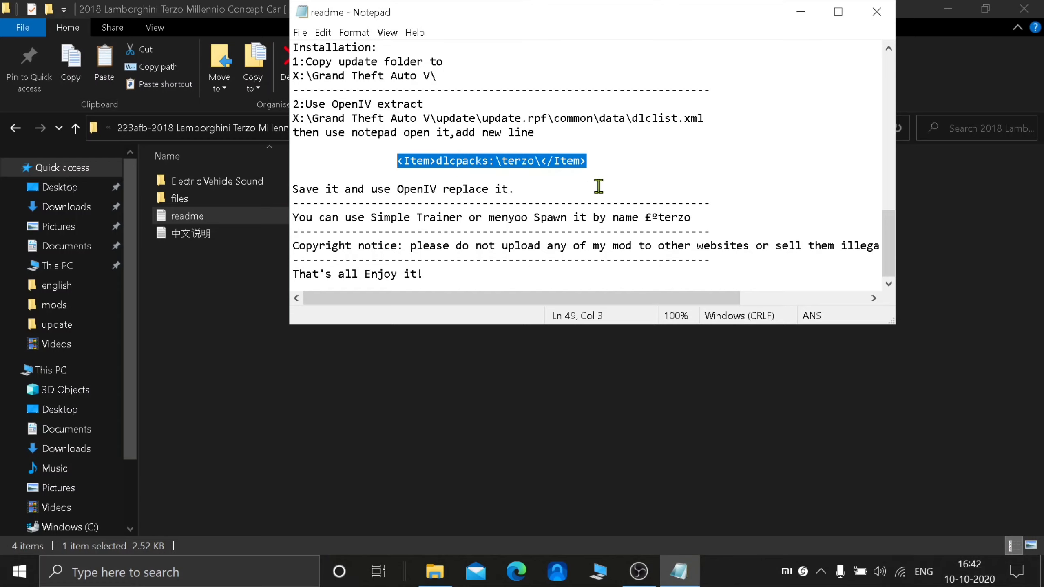
scroll(658, 190, up, 10)
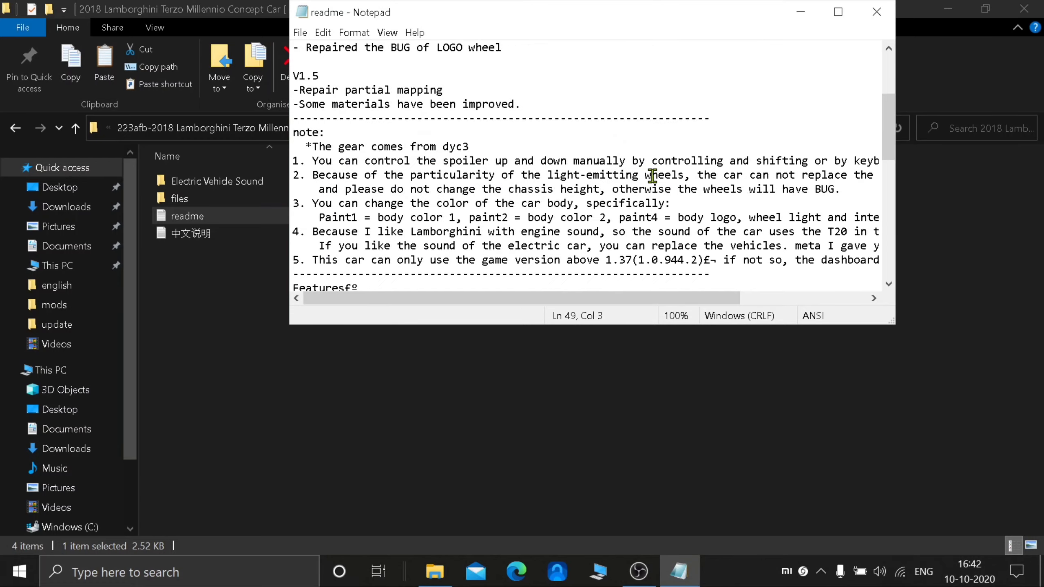
scroll(652, 176, up, 5)
scroll(652, 176, down, 15)
drag(621, 151, 475, 161)
drag(397, 160, 532, 160)
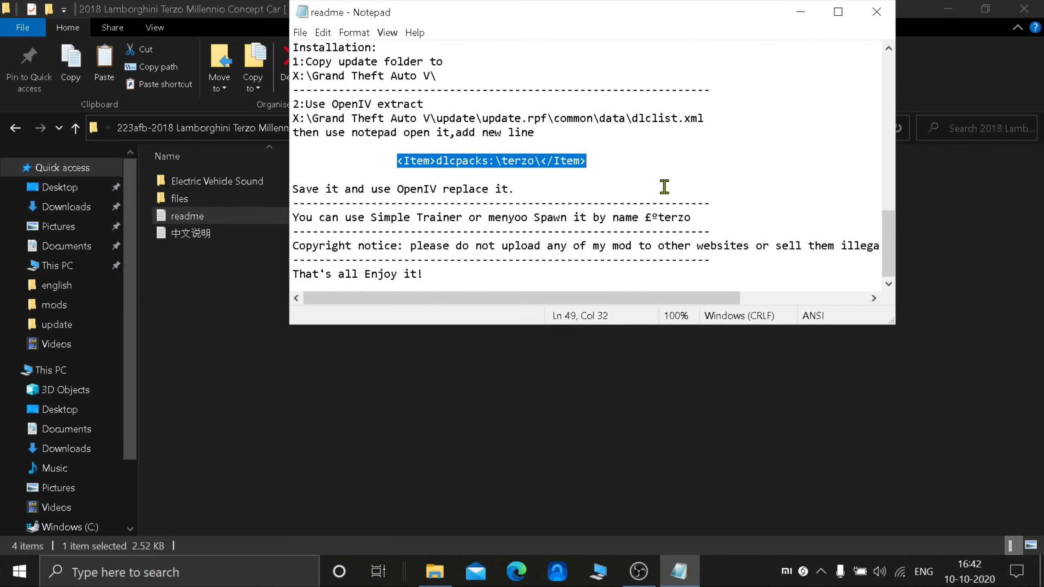
Minimize the readme and the car mod folder, and start OpenIV for Grand Theft Auto V on Windows.
click(795, 11)
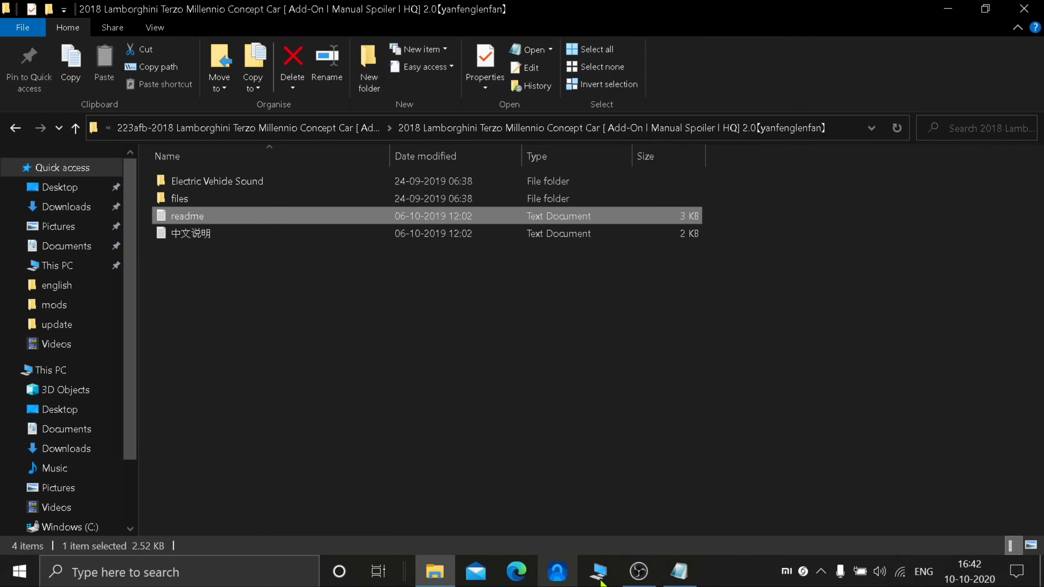
click(941, 9)
double_click(25, 405)
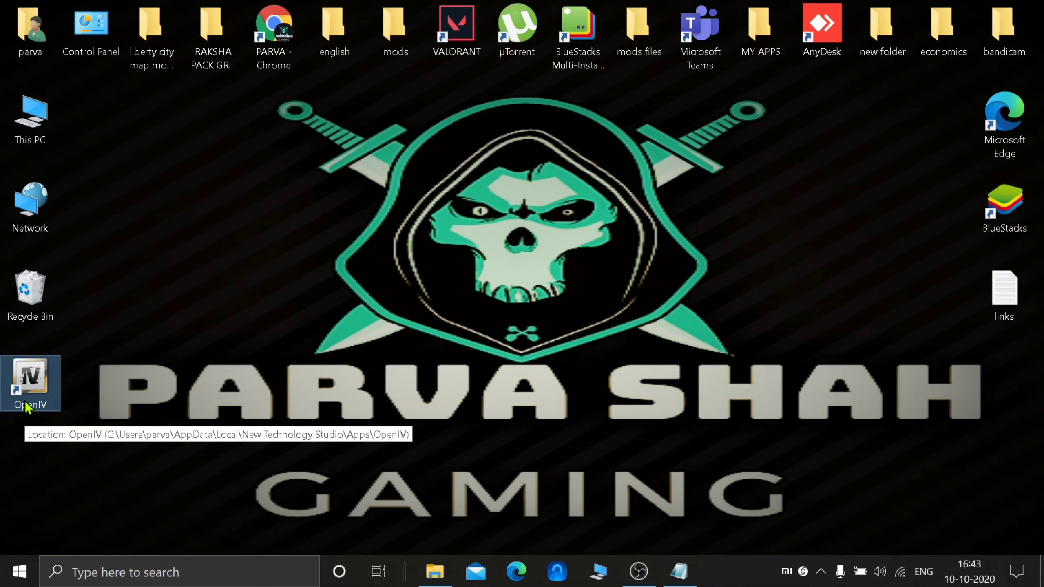
click(451, 321)
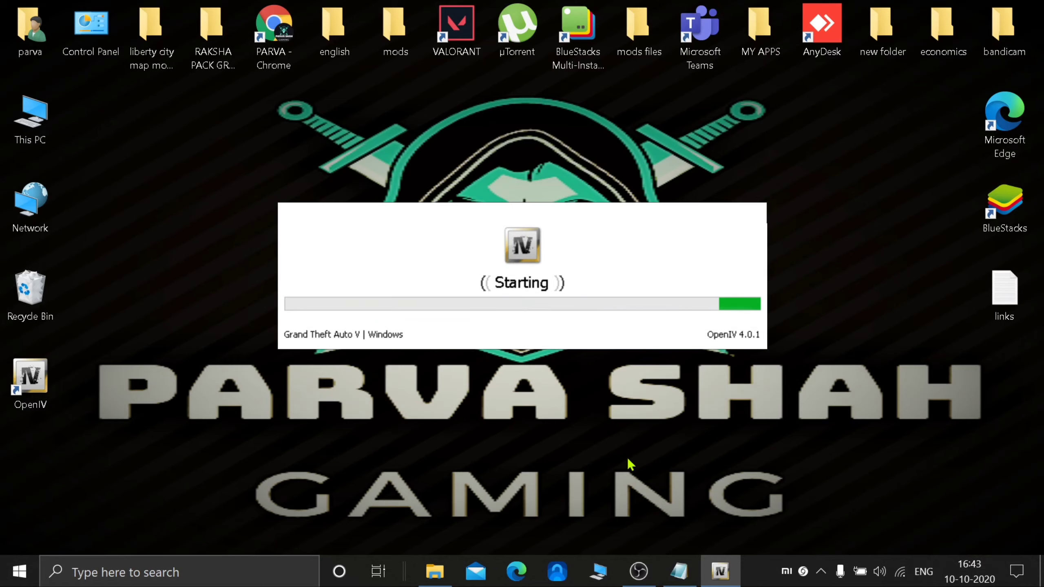
Copy the line <Item>dlcpacks:\terzo\</Item> from the readme's installation instructions and close the readme.
click(679, 572)
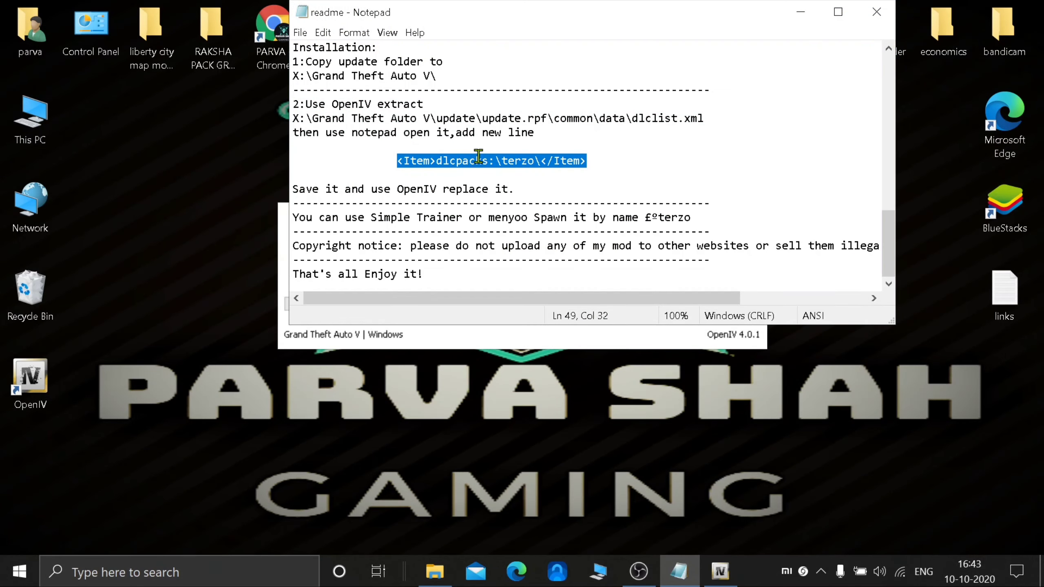
drag(587, 161, 397, 162)
scroll(711, 171, up, 13)
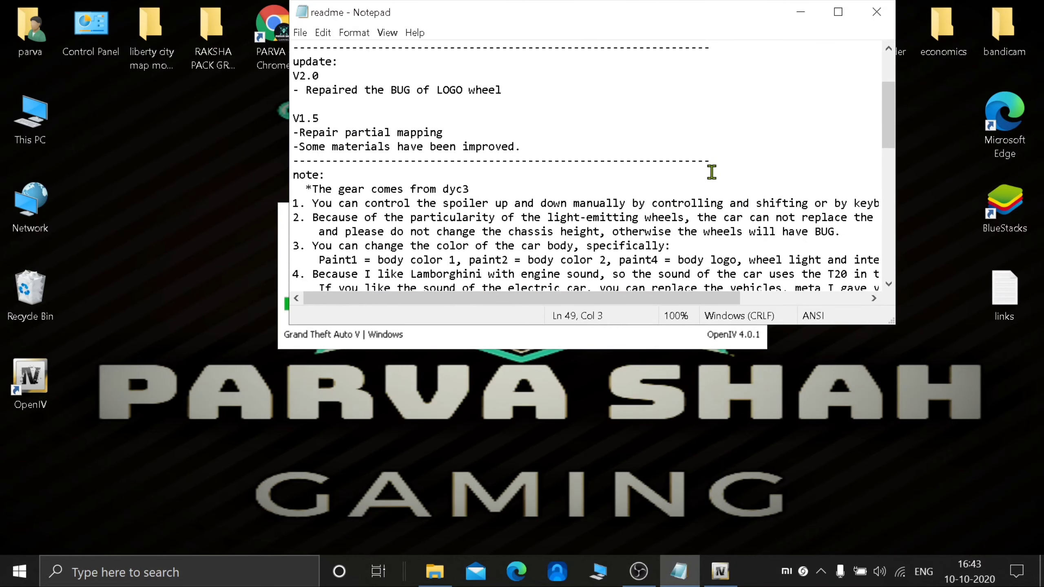
scroll(712, 170, down, 13)
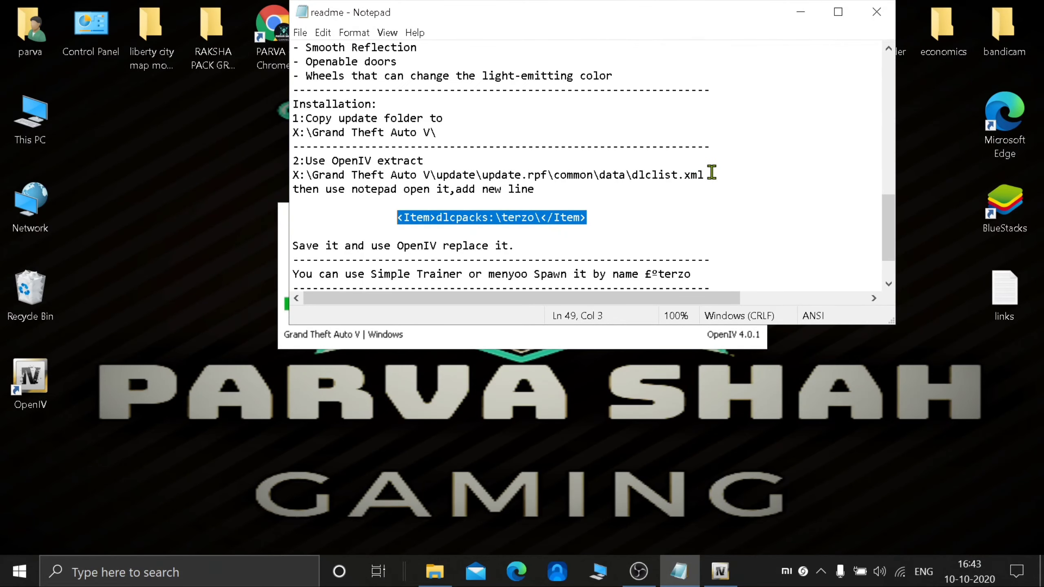
drag(588, 161, 400, 163)
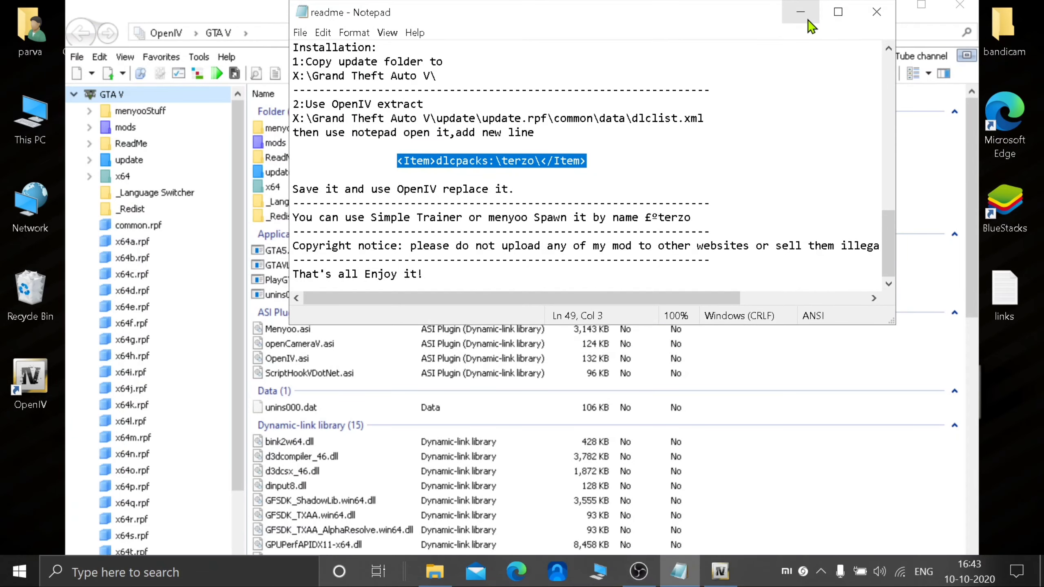
drag(582, 160, 542, 171)
key(ctrl+c)
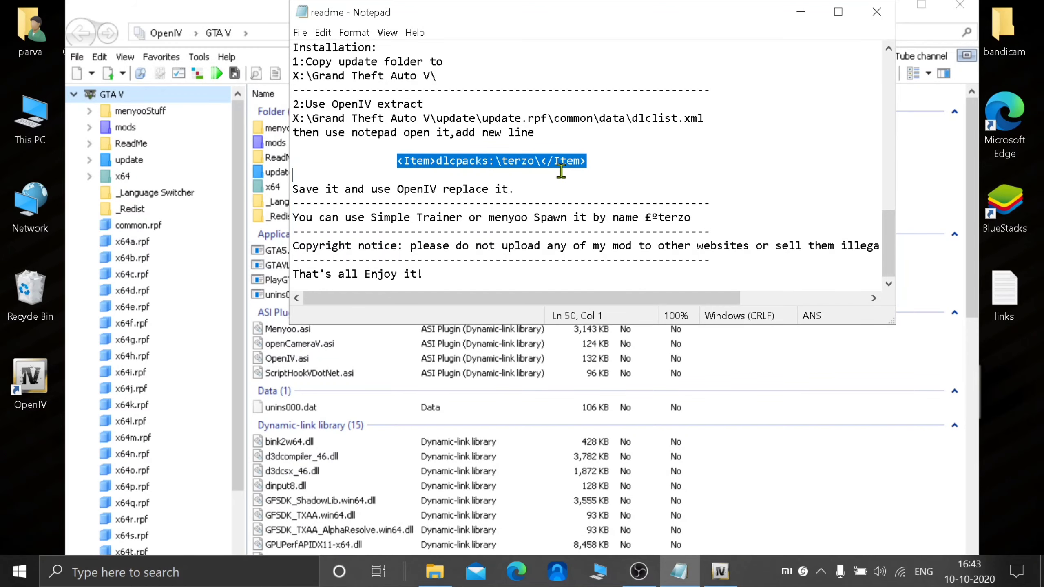
click(876, 12)
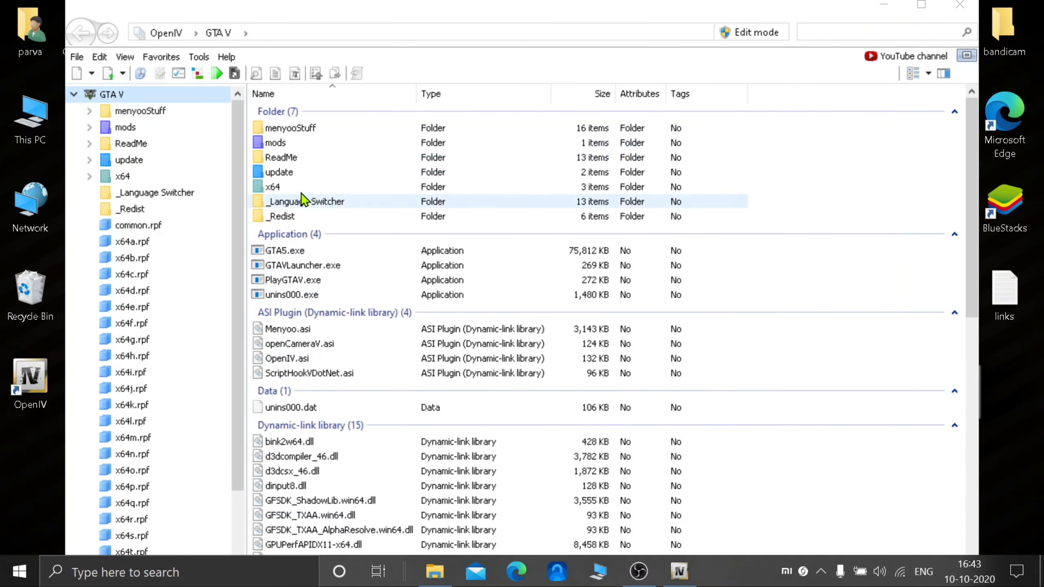
Open the folder mods\update\update.rpf\common\data in OpenIV and find its XML files.
click(130, 129)
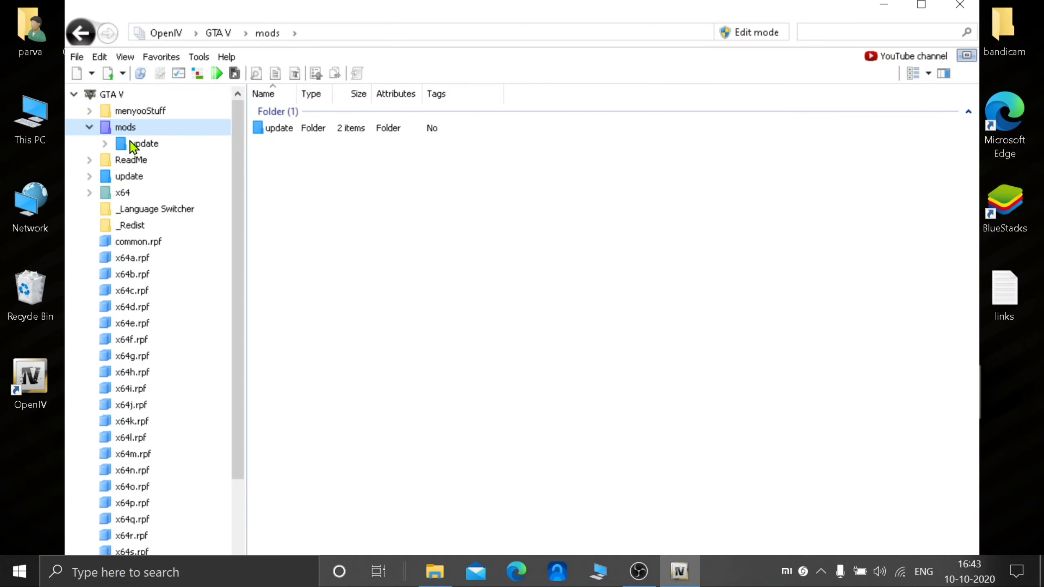
click(142, 144)
click(368, 164)
double_click(367, 164)
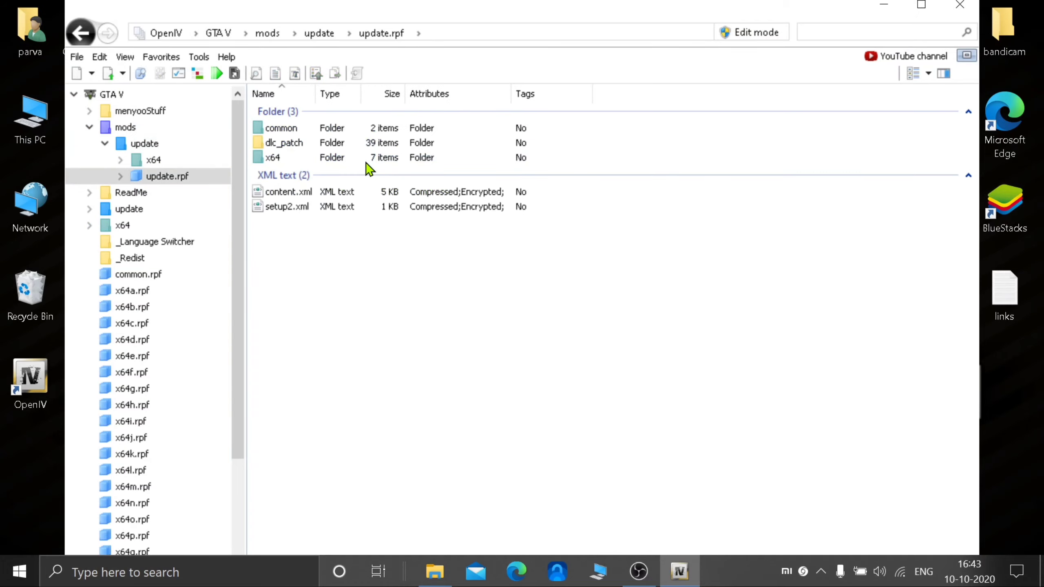
double_click(345, 130)
double_click(343, 131)
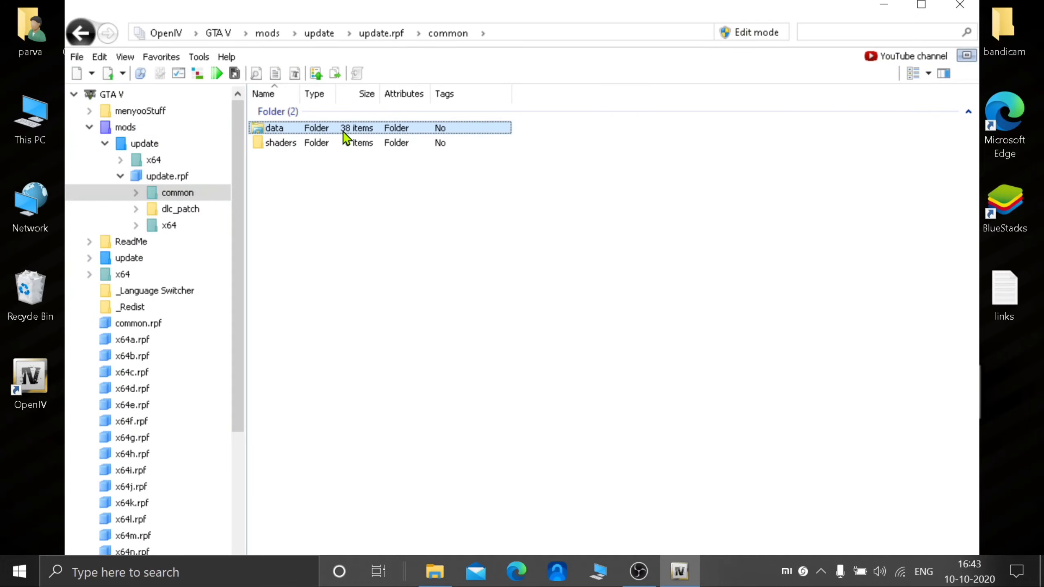
scroll(515, 222, down, 5)
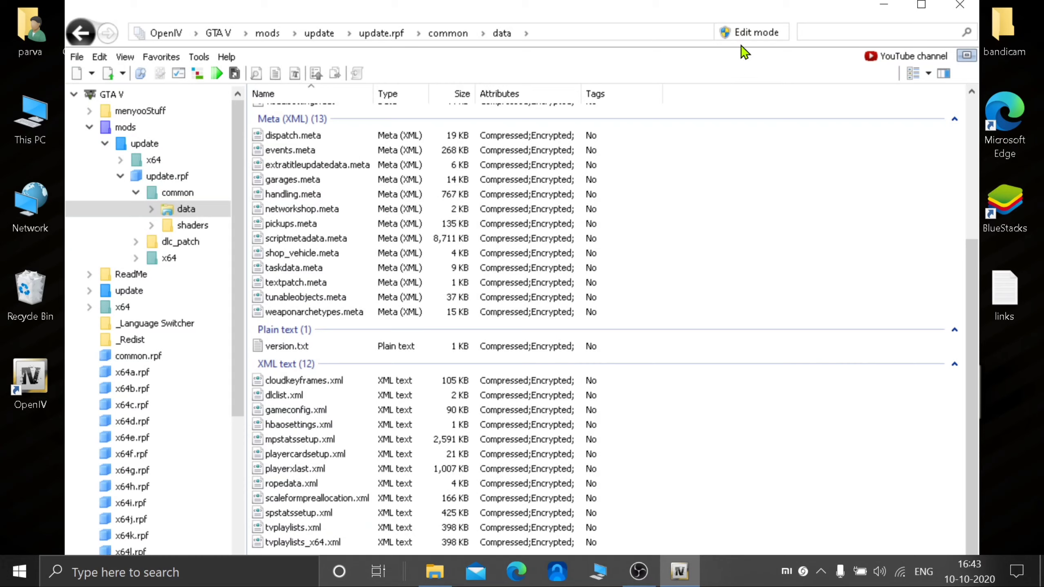
Turn on edit mode and open dlclist.xml for editing.
click(754, 32)
click(569, 341)
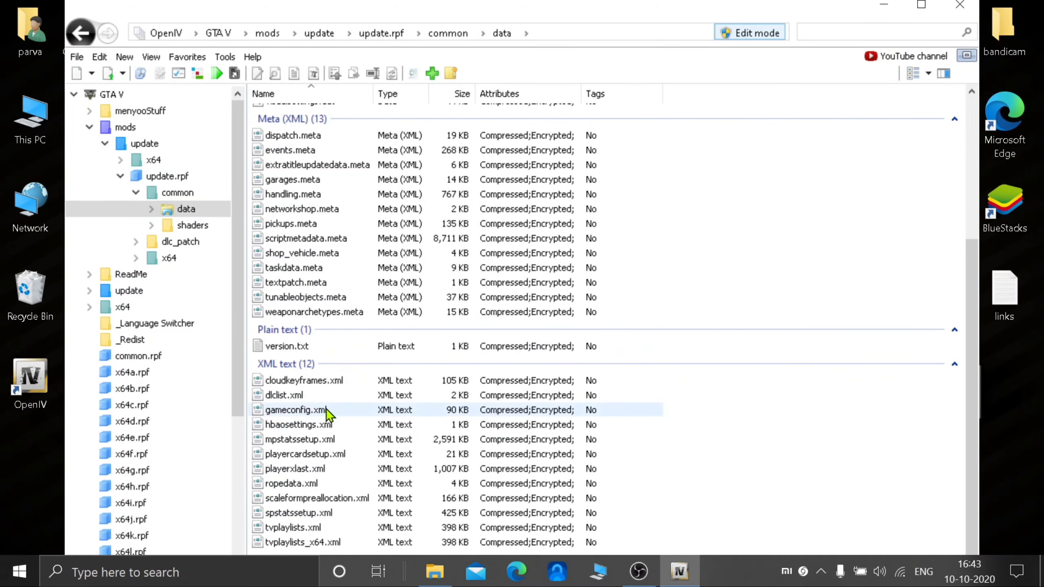
click(291, 399)
right_click(291, 405)
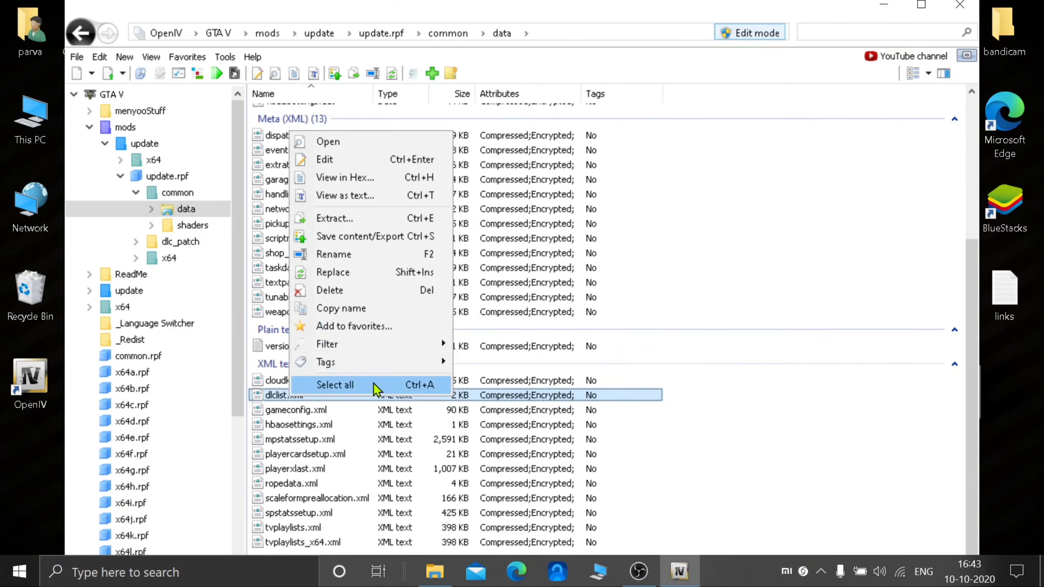
click(878, 310)
click(513, 398)
right_click(513, 398)
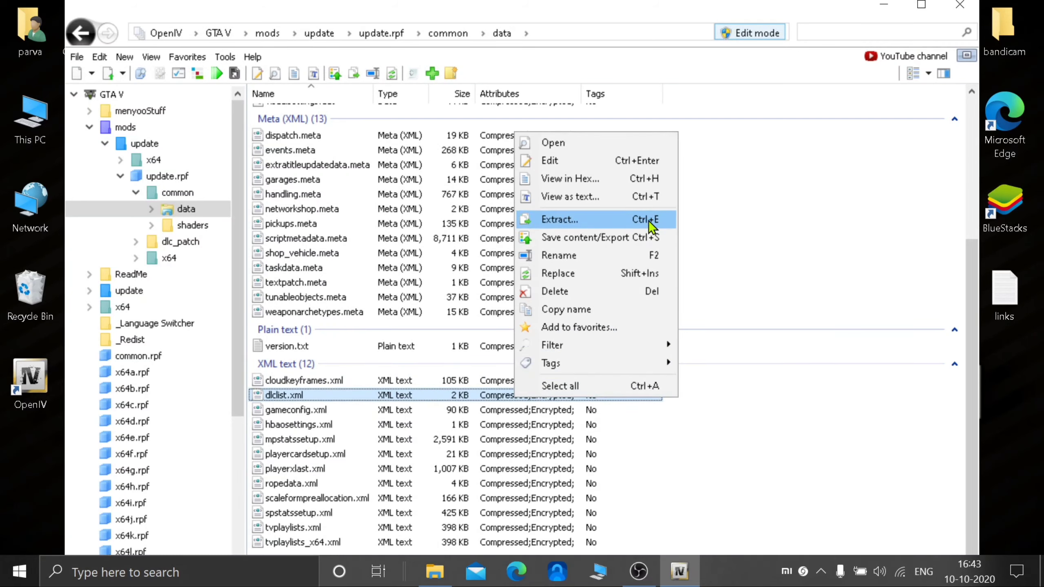
click(638, 168)
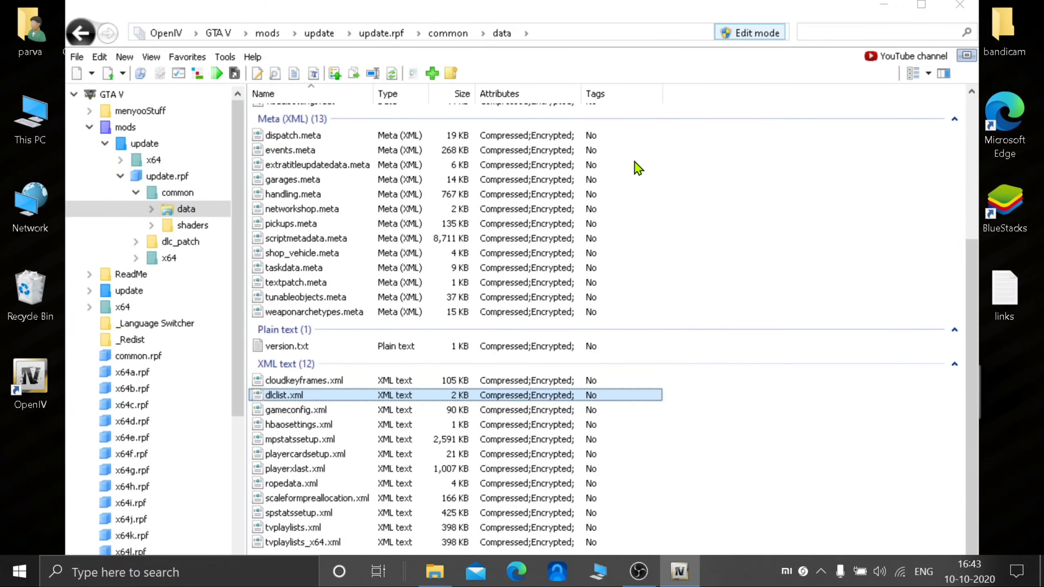
Add the line <Item>dlcpacks:\terzo\</Item> below the mpheist3 entry in dlclist.xml and save the file.
scroll(729, 327, down, 15)
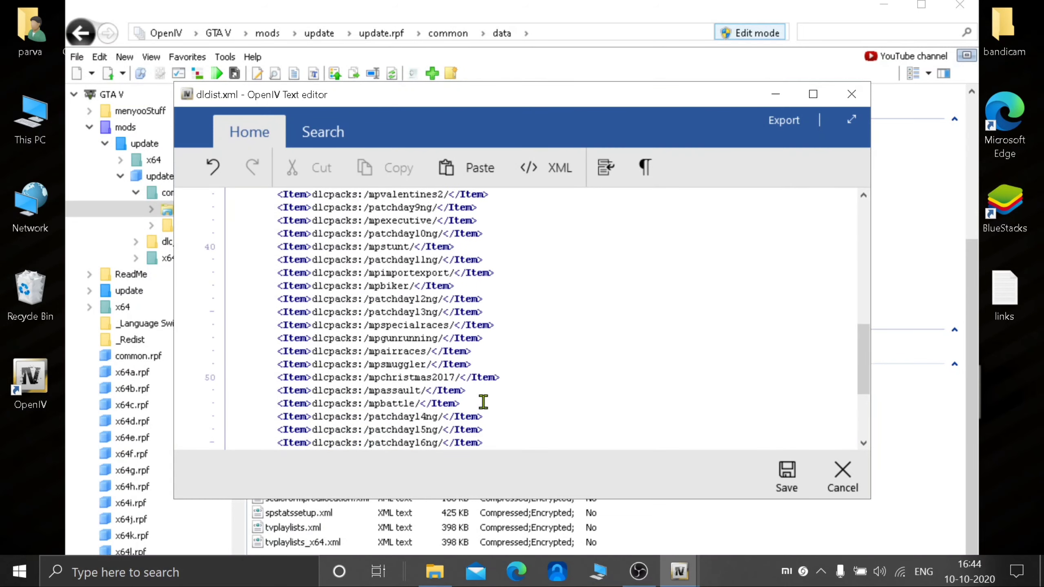
key(Return)
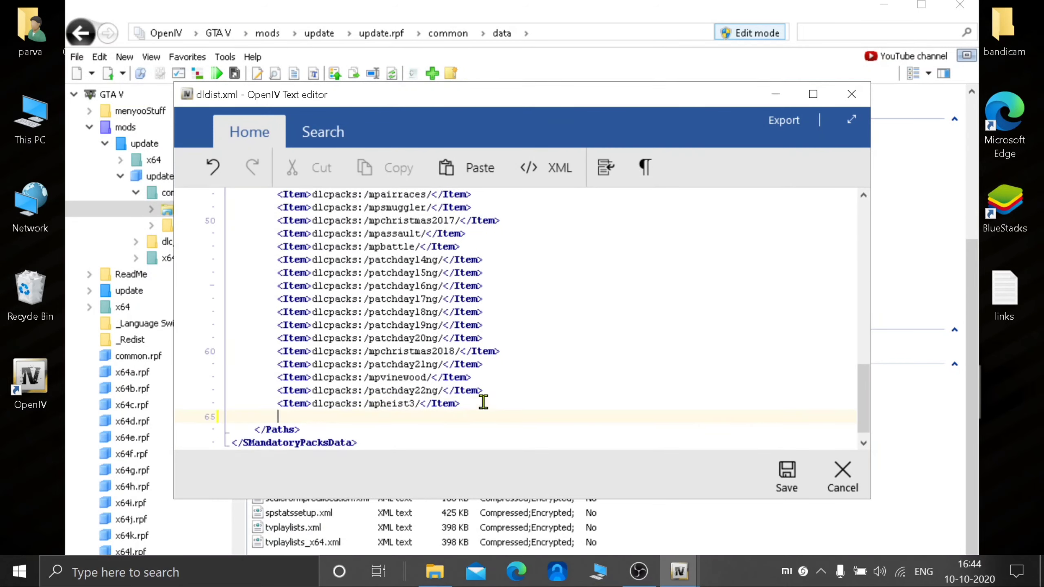
key(ctrl+v)
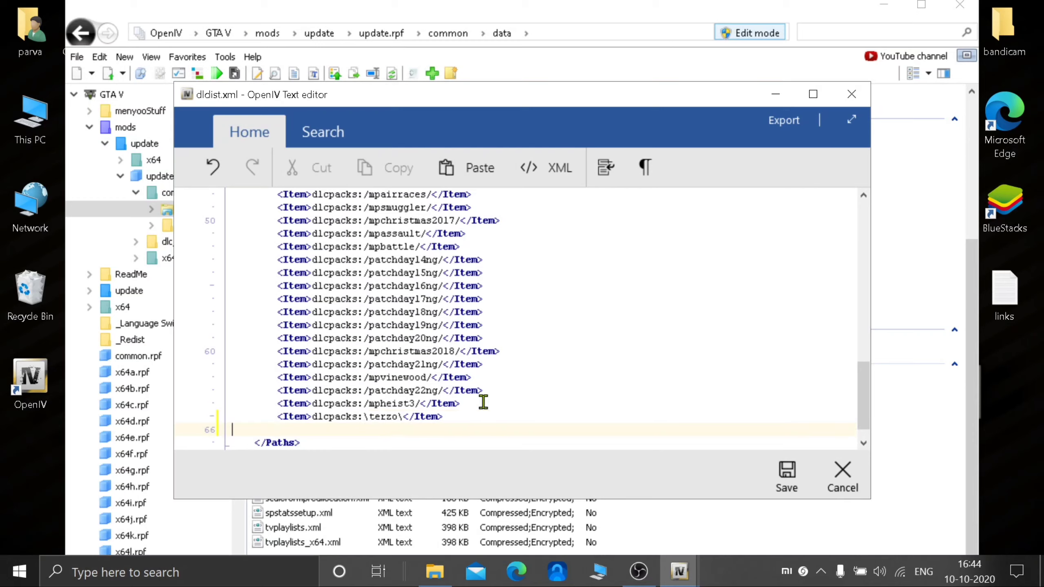
key(BackSpace)
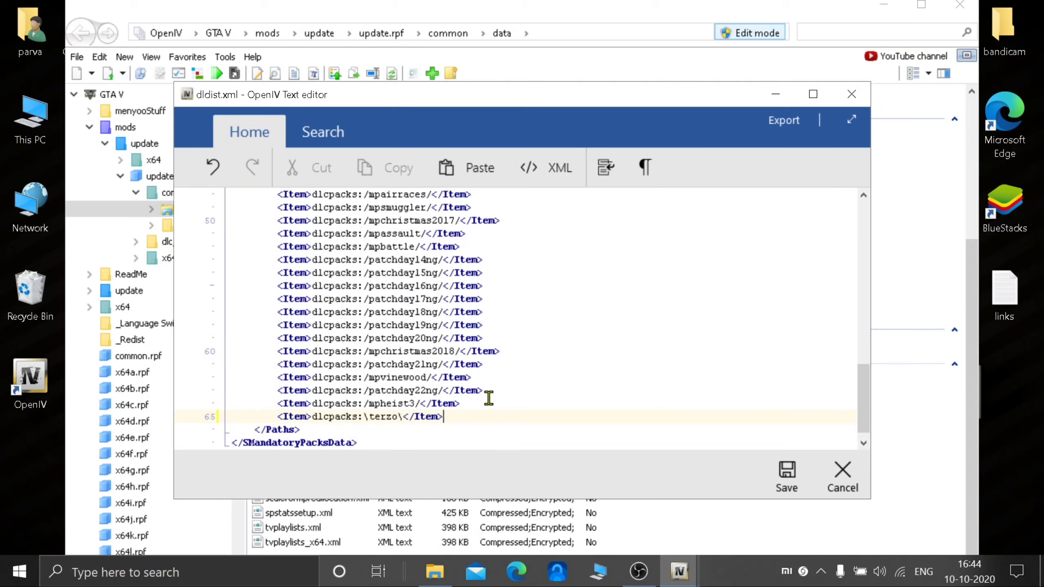
click(799, 456)
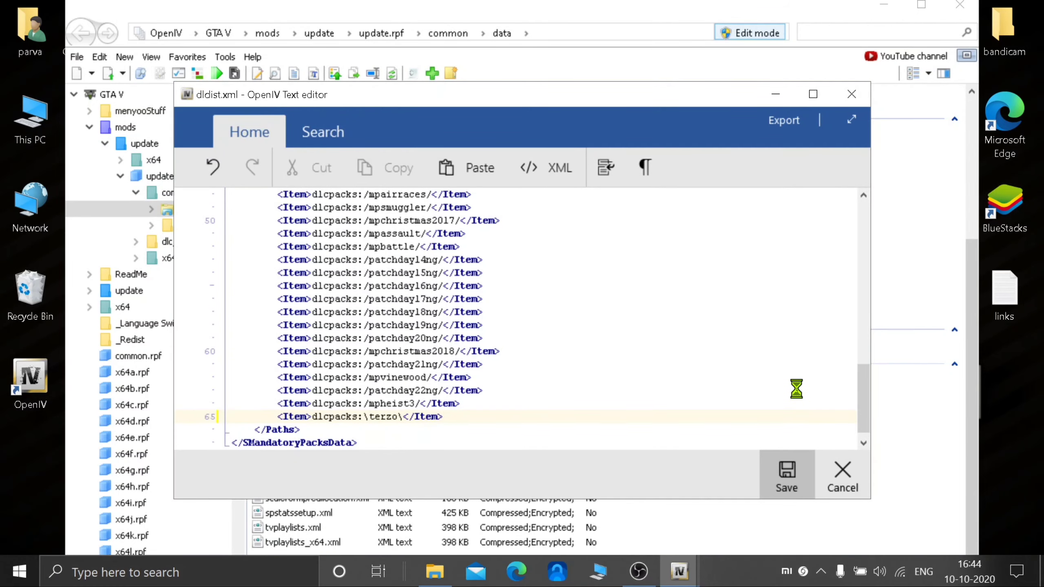
Switch to the car mod's folder in File Explorer and copy the terzo folder from files\update\x64\dlcpacks.
click(886, 5)
click(439, 569)
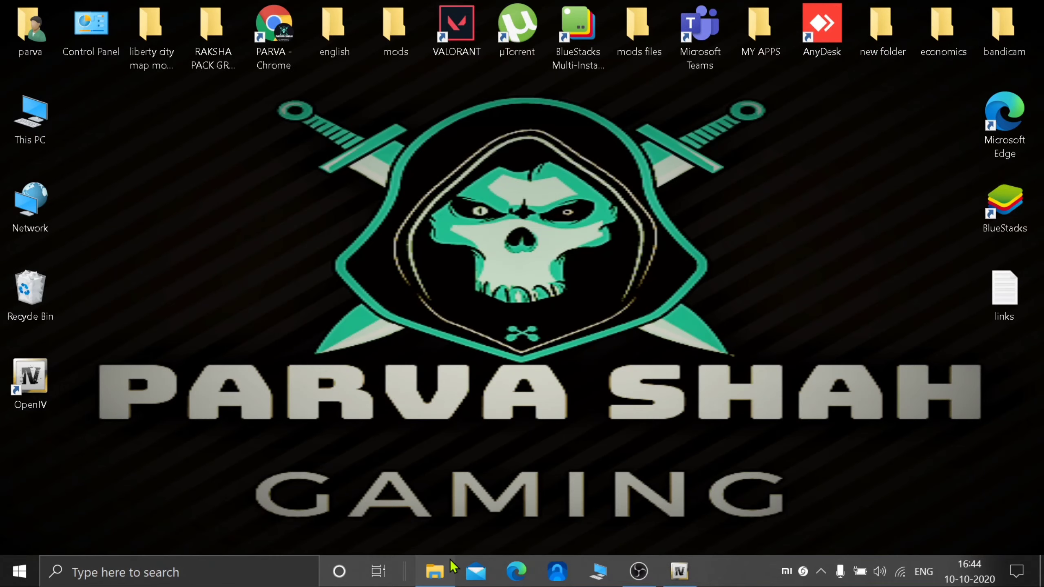
double_click(201, 198)
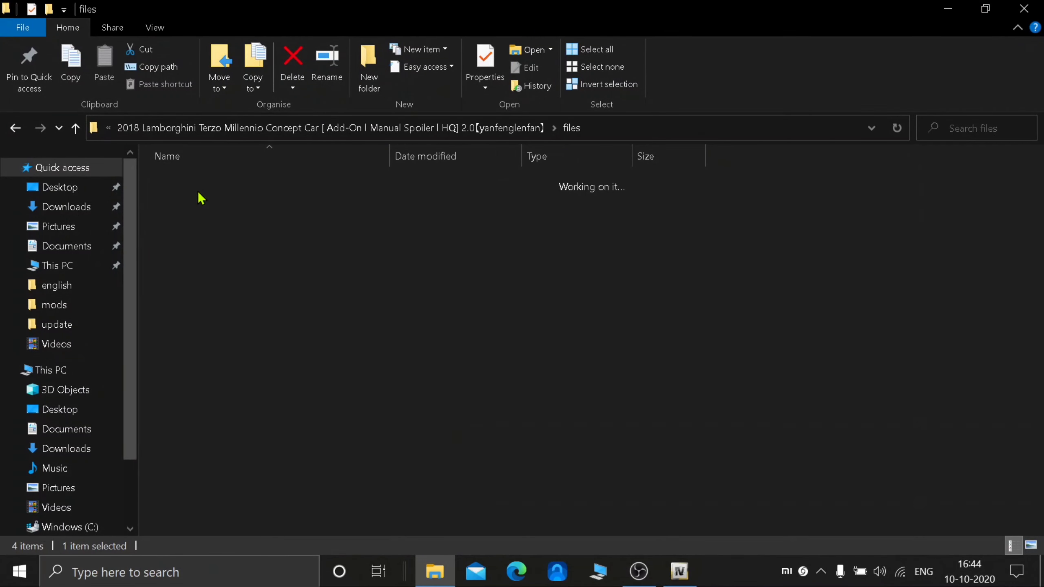
double_click(202, 185)
double_click(201, 183)
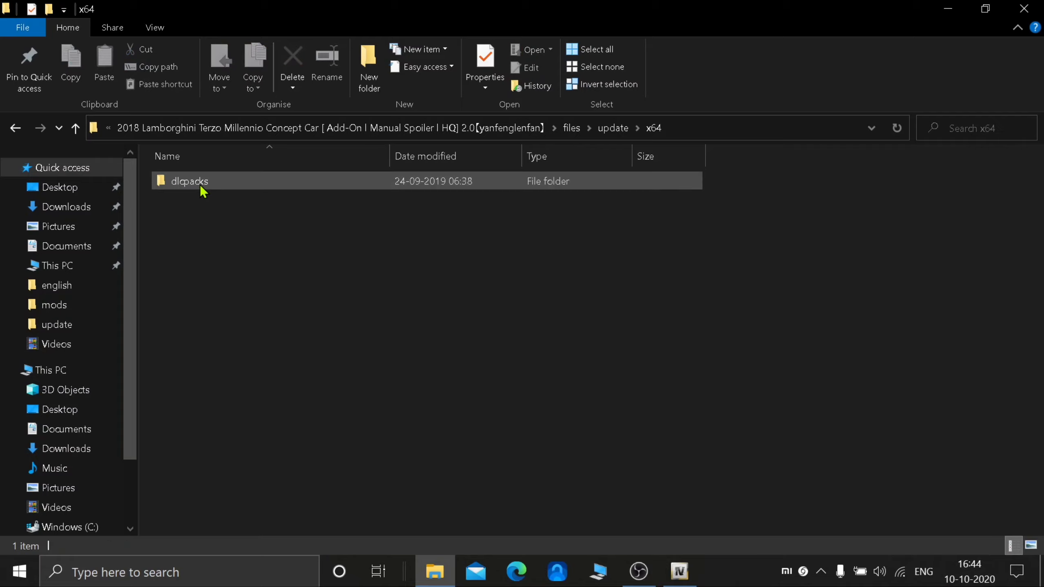
double_click(201, 183)
click(201, 183)
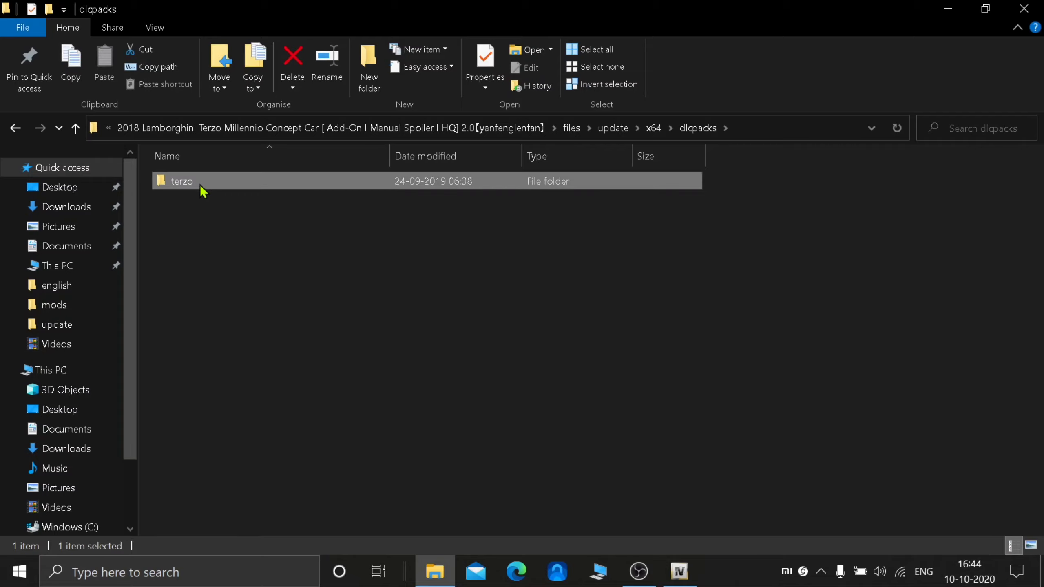
double_click(201, 185)
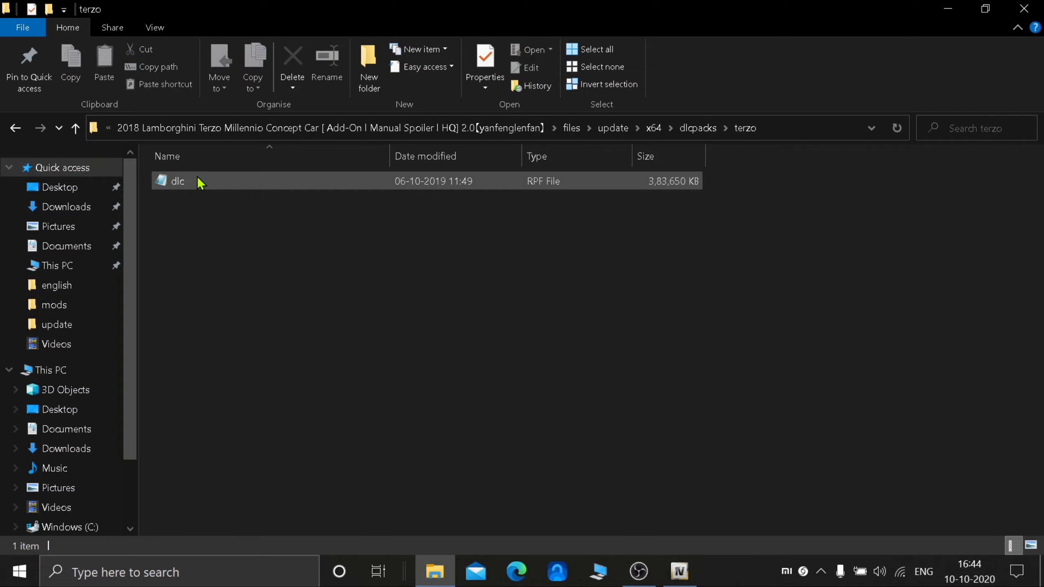
click(15, 128)
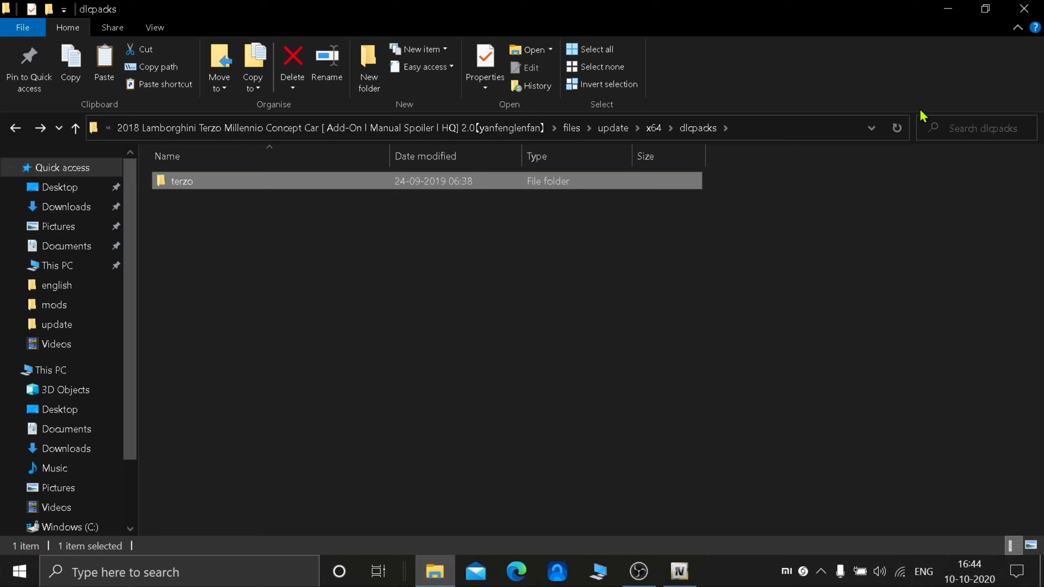
click(1005, 7)
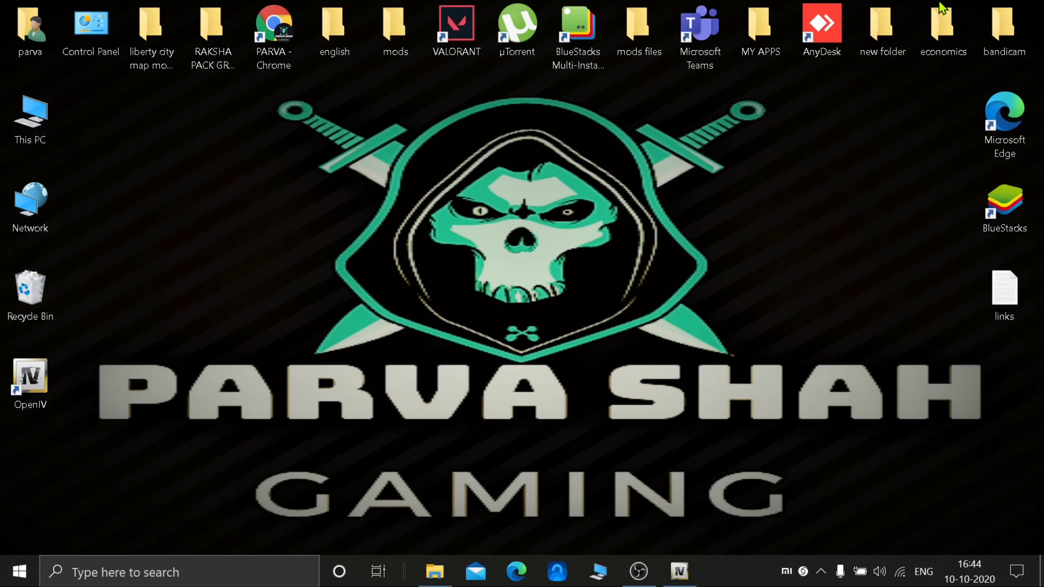
Open the folder Grand Theft Auto V backup\mods\update\x64\dlcpacks on drive D in File Explorer.
click(582, 557)
double_click(478, 317)
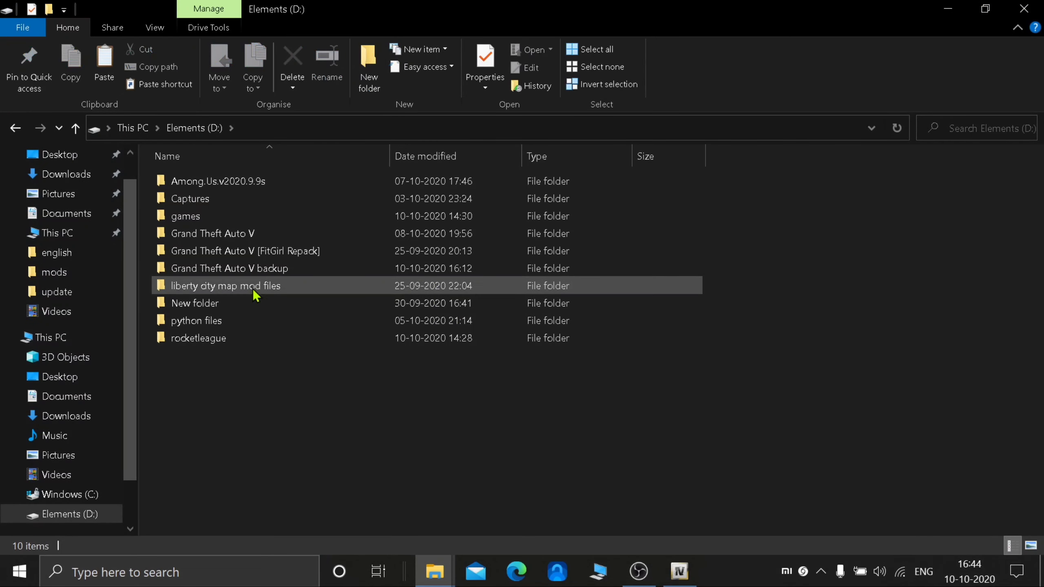
double_click(269, 268)
double_click(231, 217)
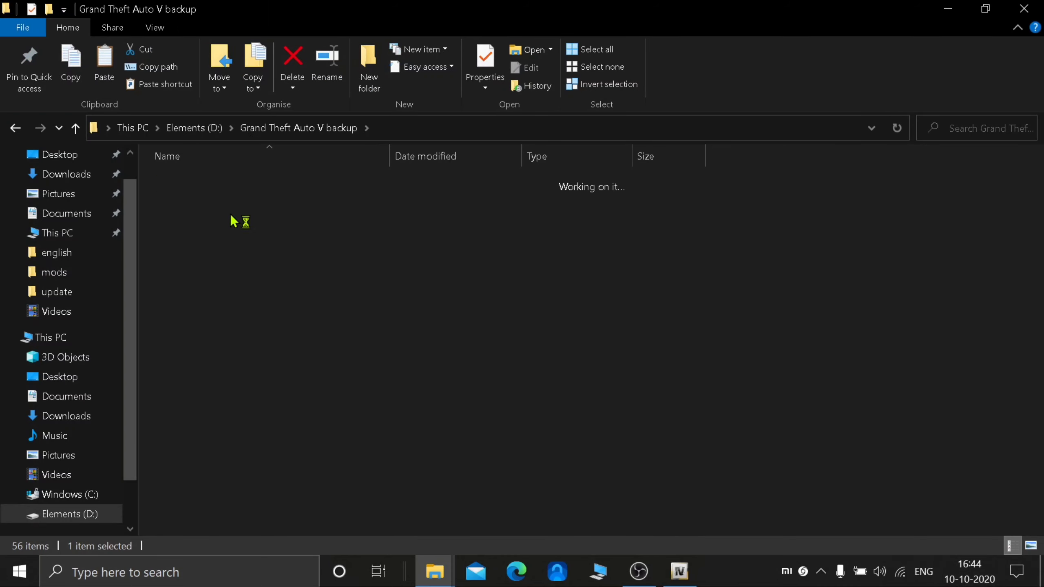
double_click(237, 190)
double_click(239, 196)
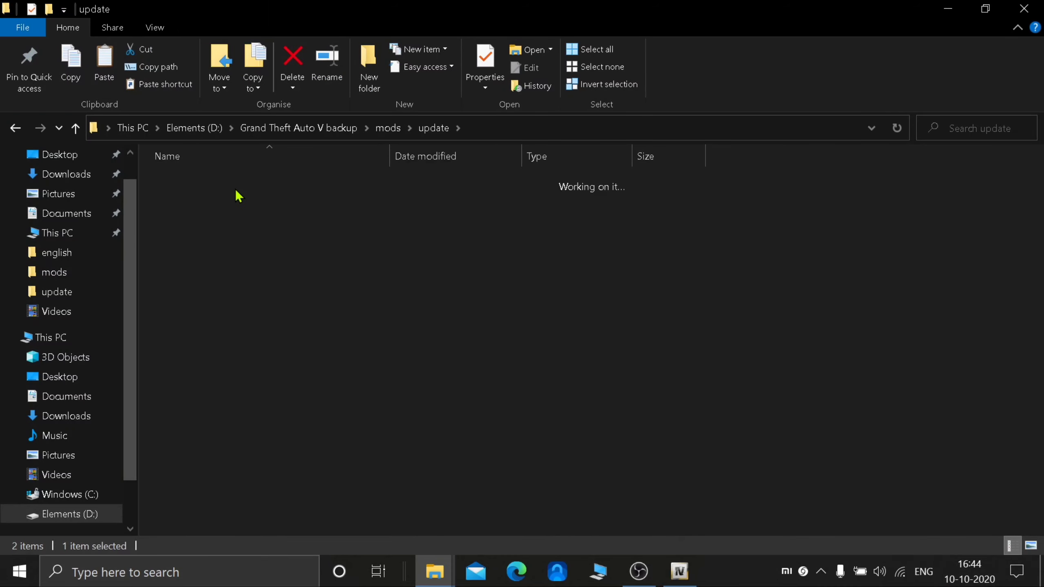
double_click(204, 198)
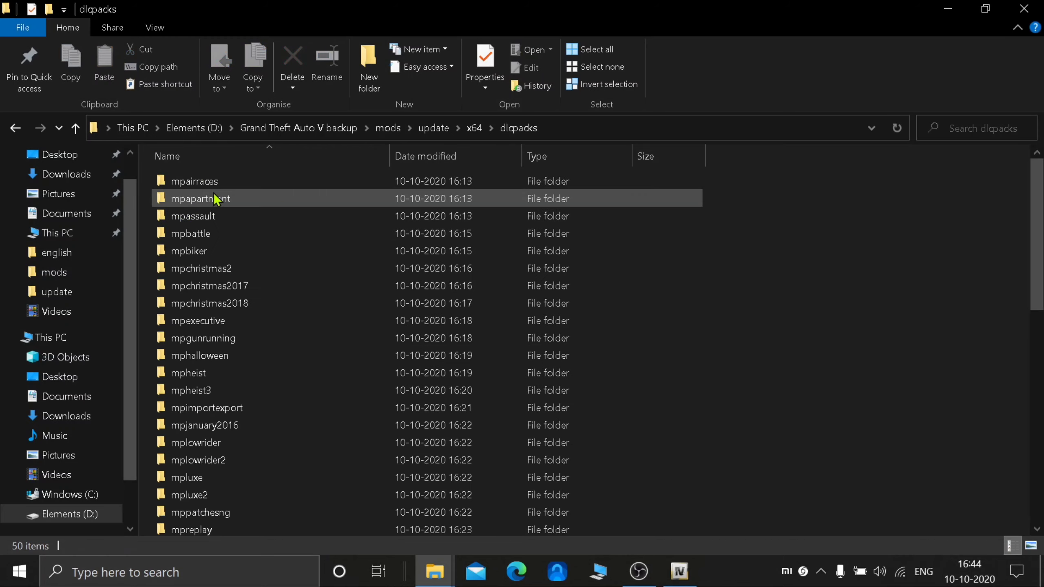
Paste the copied terzo folder into dlcpacks, skip its missing dlc file, and check the pasted folder's contents.
scroll(491, 331, down, 10)
scroll(491, 329, up, 10)
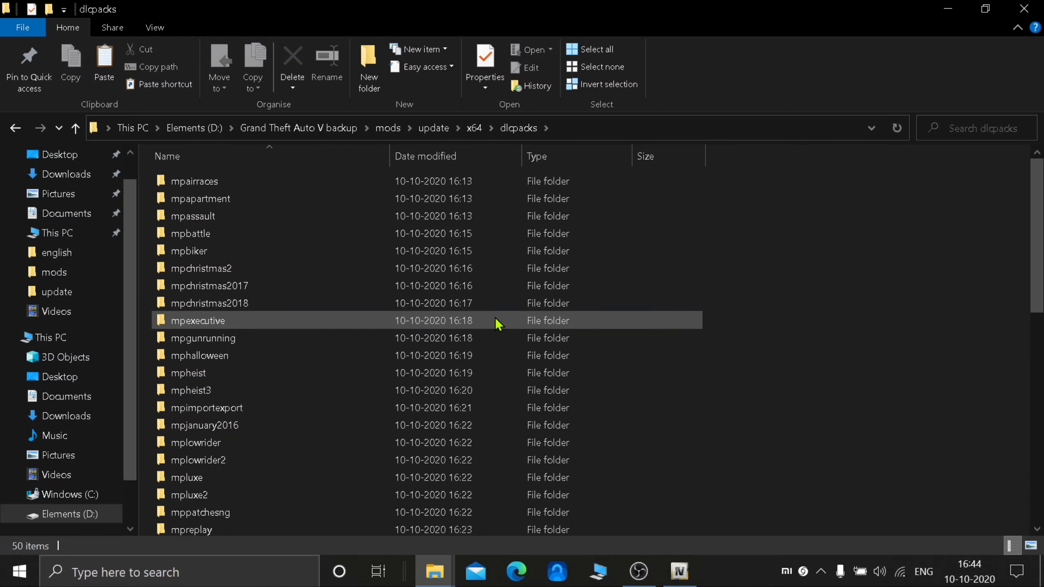
key(ctrl+v)
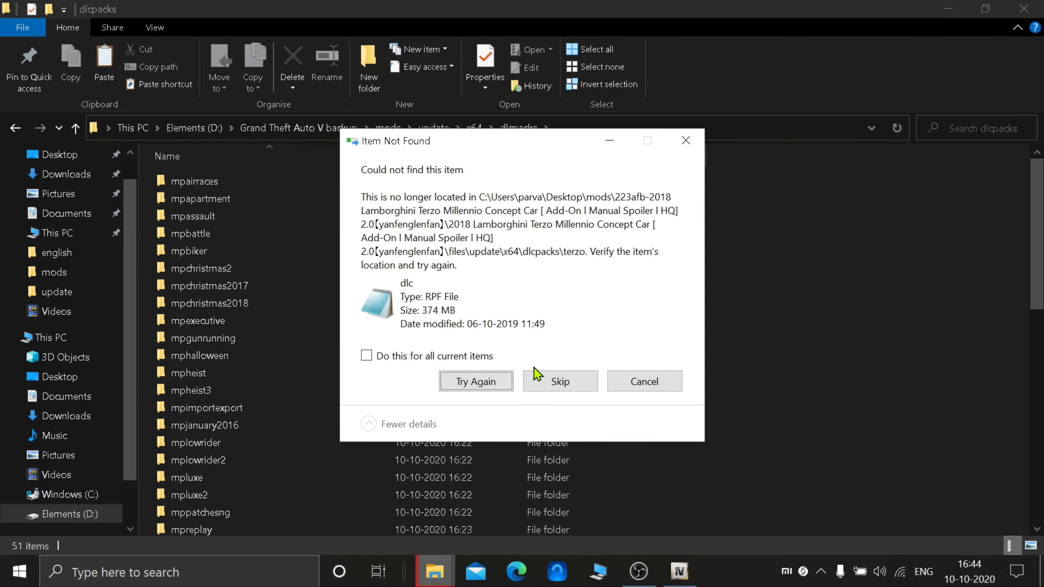
click(573, 387)
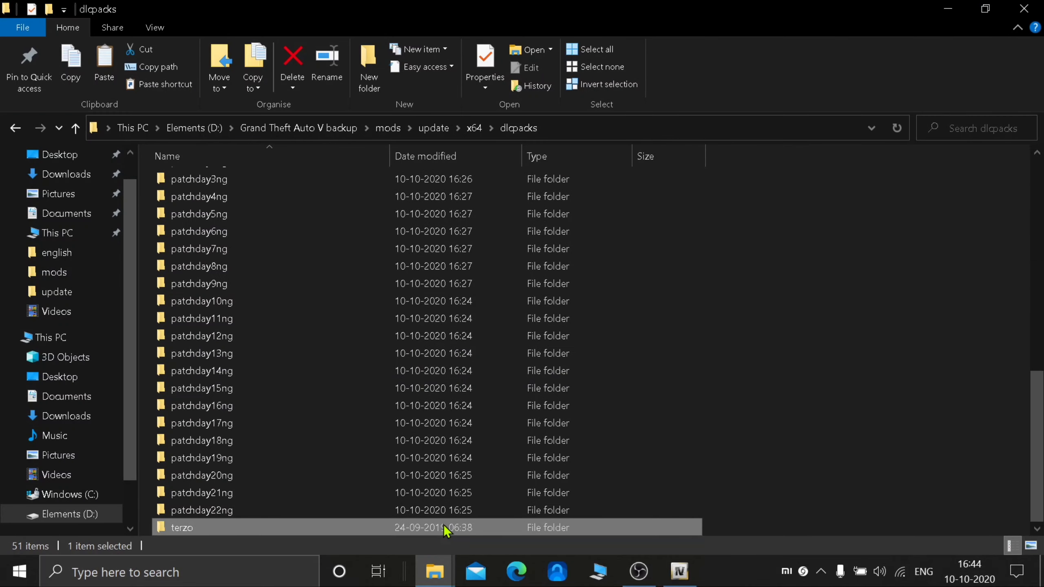
double_click(446, 529)
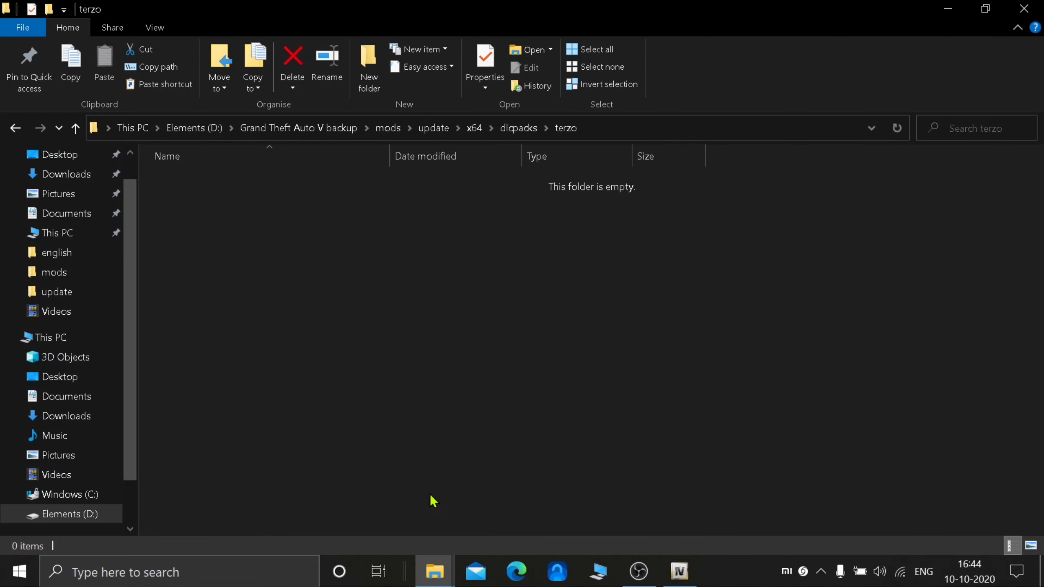
click(15, 128)
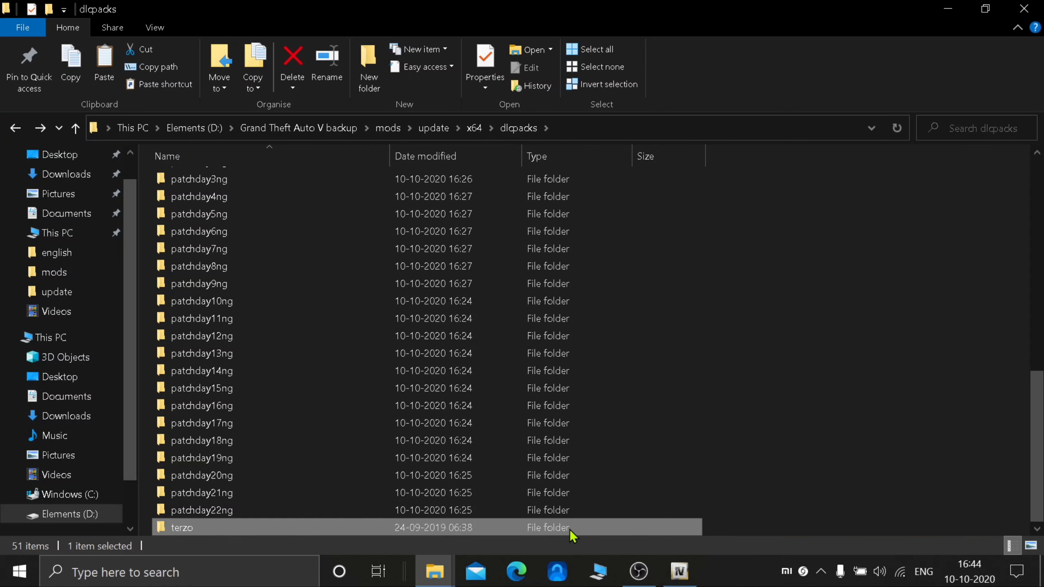
click(955, 6)
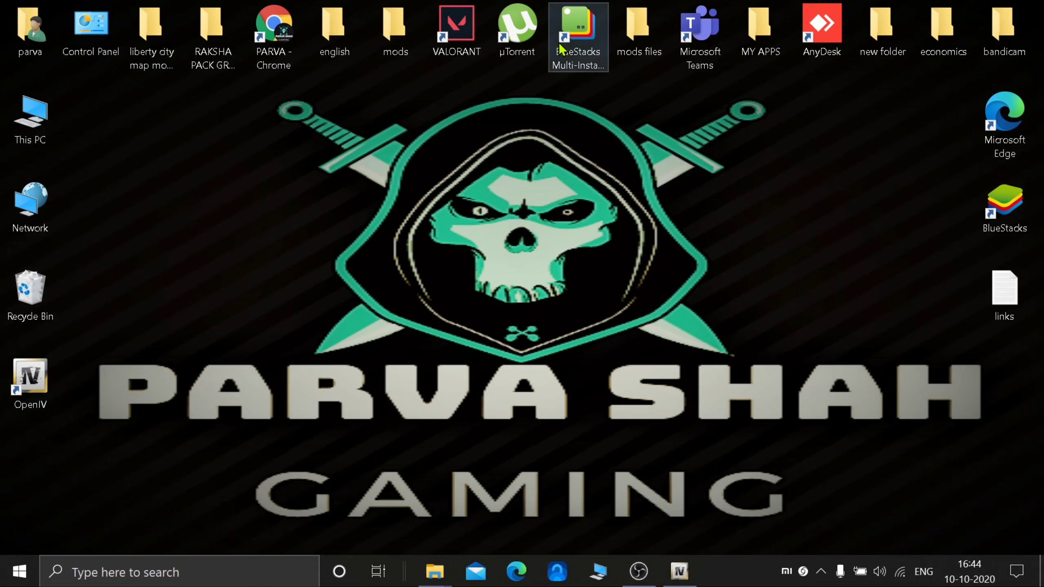
Open the Manual Installation folder of the RmodCustoms LamborghiniSian 1.0 mod from the desktop mods folder.
double_click(395, 36)
double_click(205, 202)
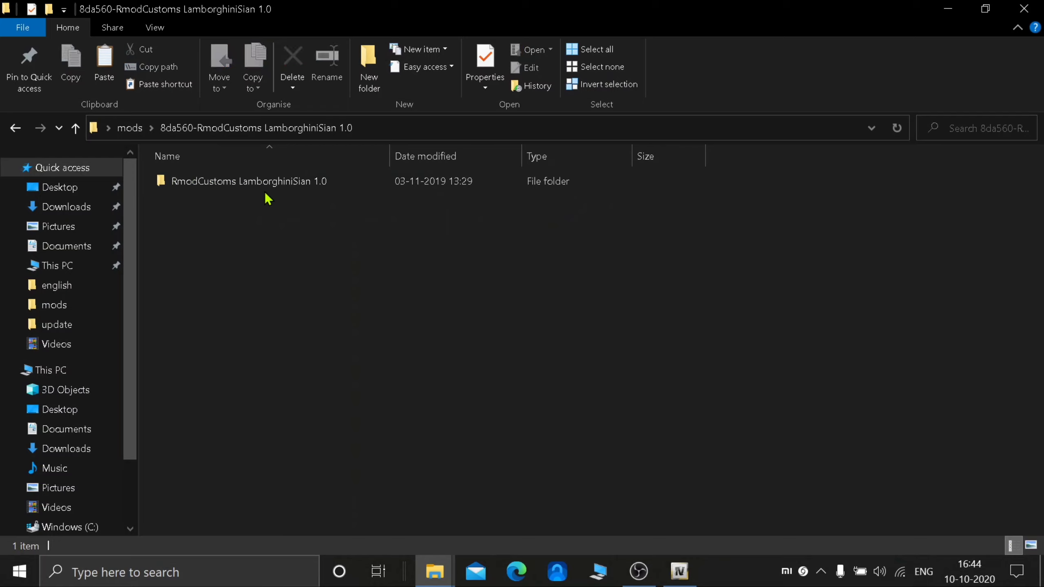
double_click(271, 186)
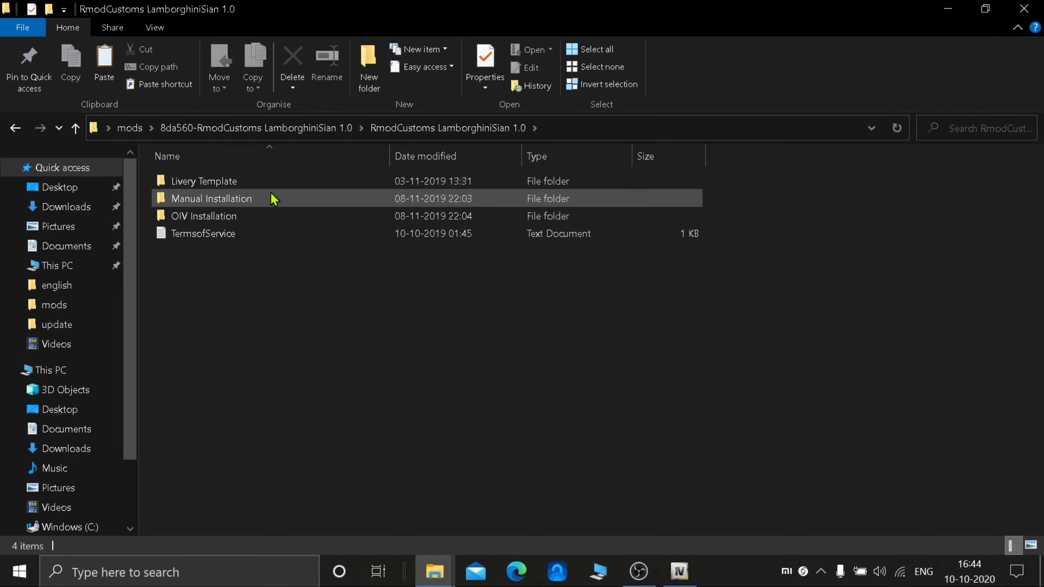
double_click(272, 198)
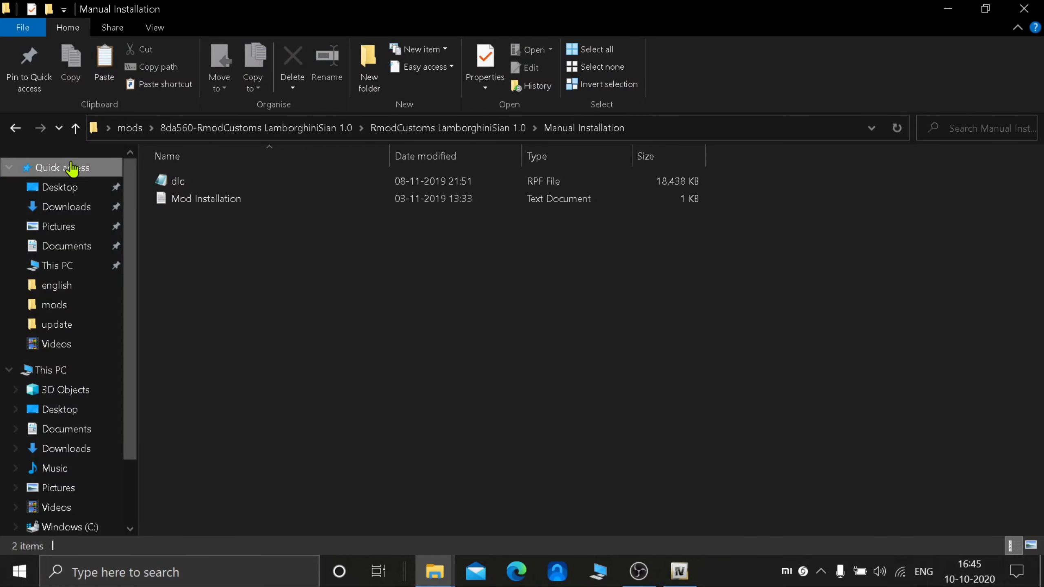
Open the Mod Installation text file and copy the line <Item>dlcpacks:\rmodsian\</Item>.
double_click(226, 202)
scroll(723, 258, down, 2)
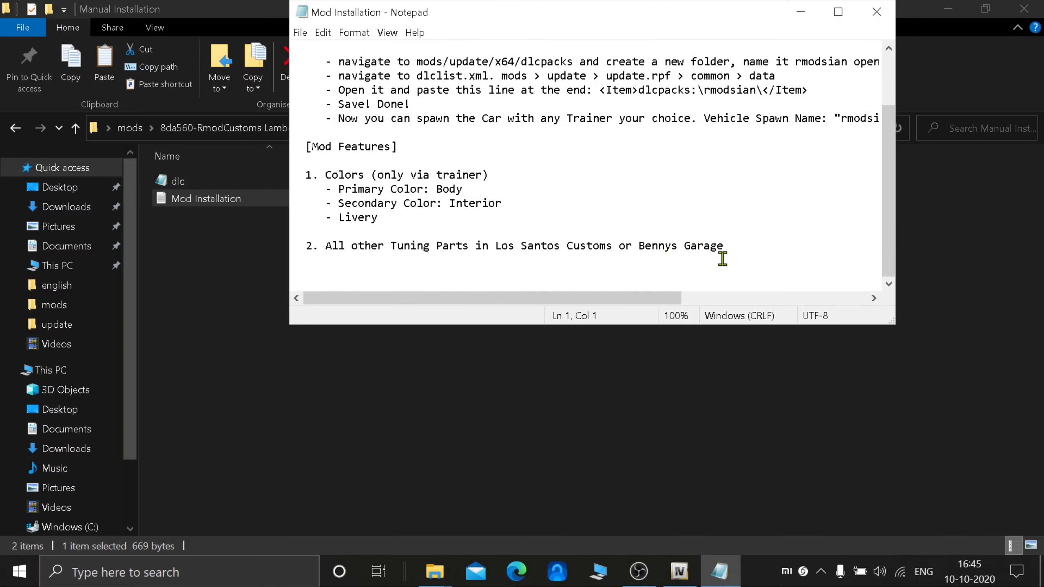
scroll(787, 217, up, 2)
drag(816, 164, 600, 161)
key(ctrl+c)
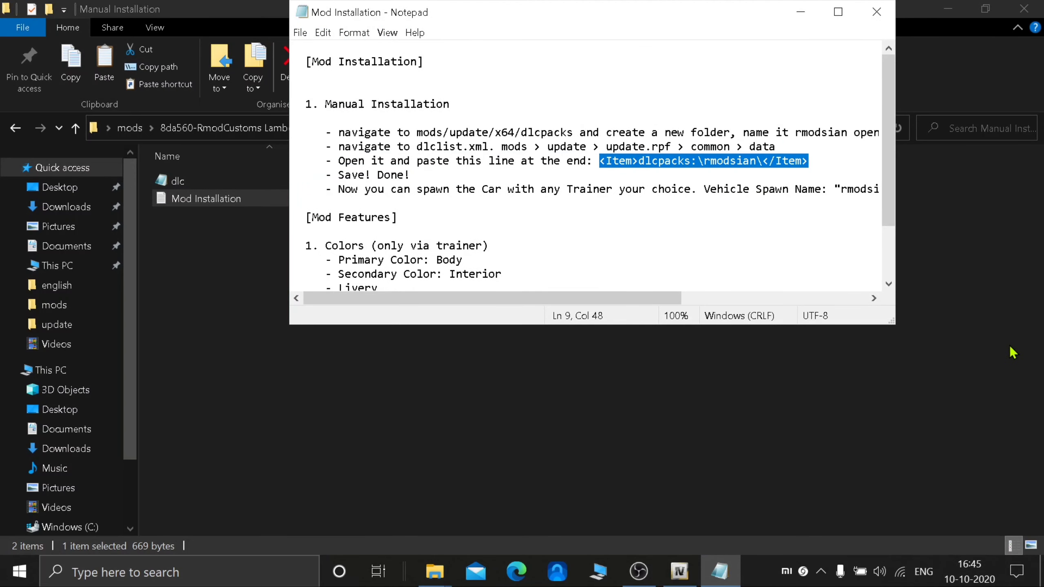
click(804, 14)
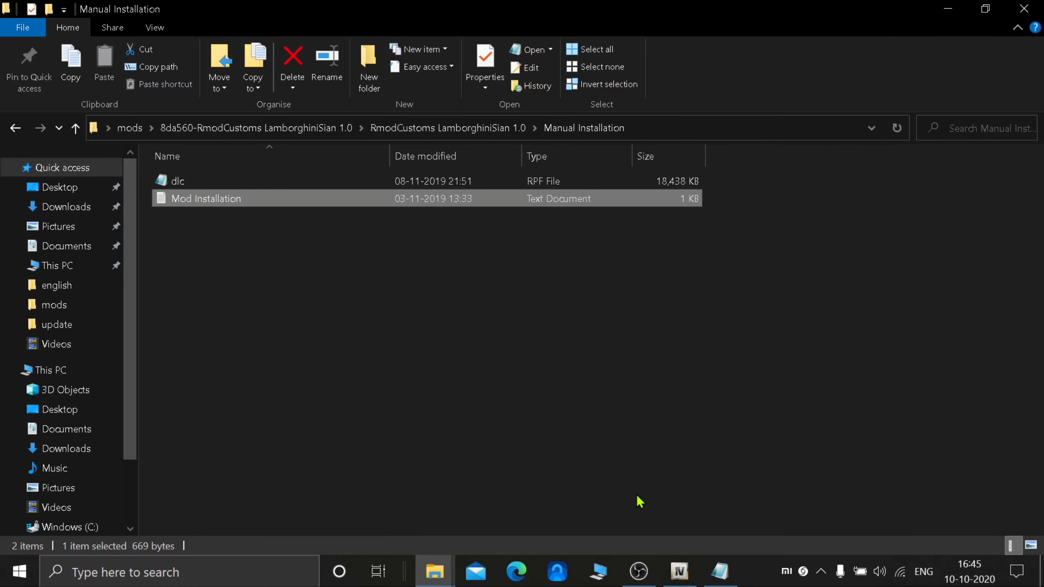
Switch to OpenIV, add <Item>dlcpacks:\rmodsian\</Item> below the terzo entry in dlclist.xml, save it and close OpenIV.
click(679, 571)
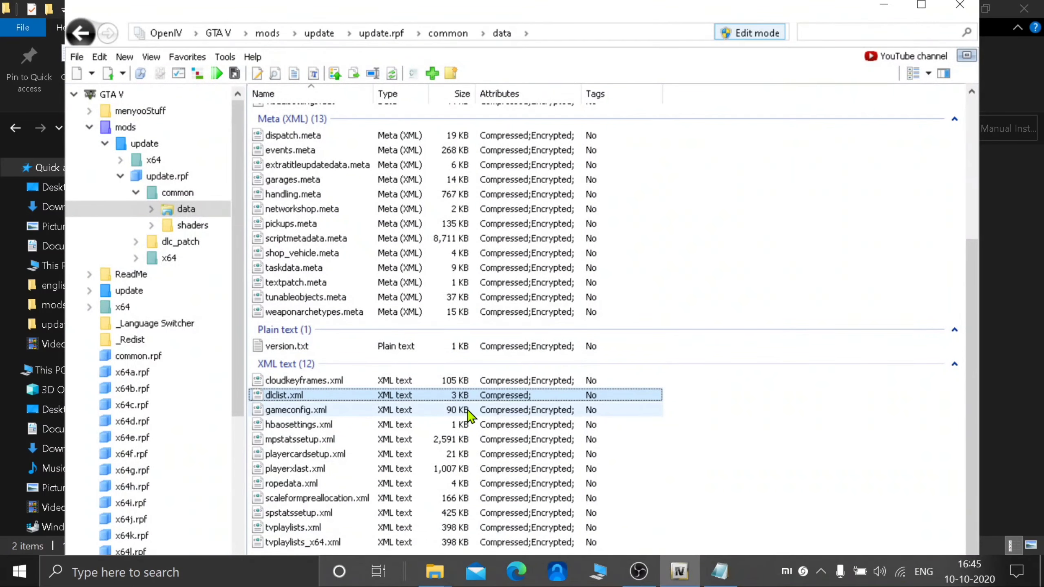
double_click(472, 395)
scroll(587, 368, down, 15)
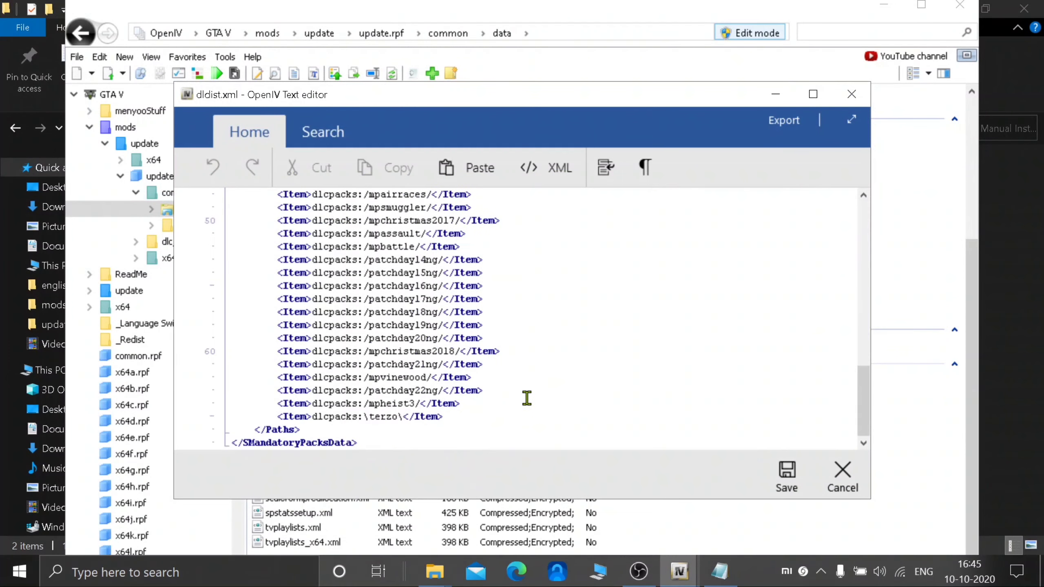
key(Return)
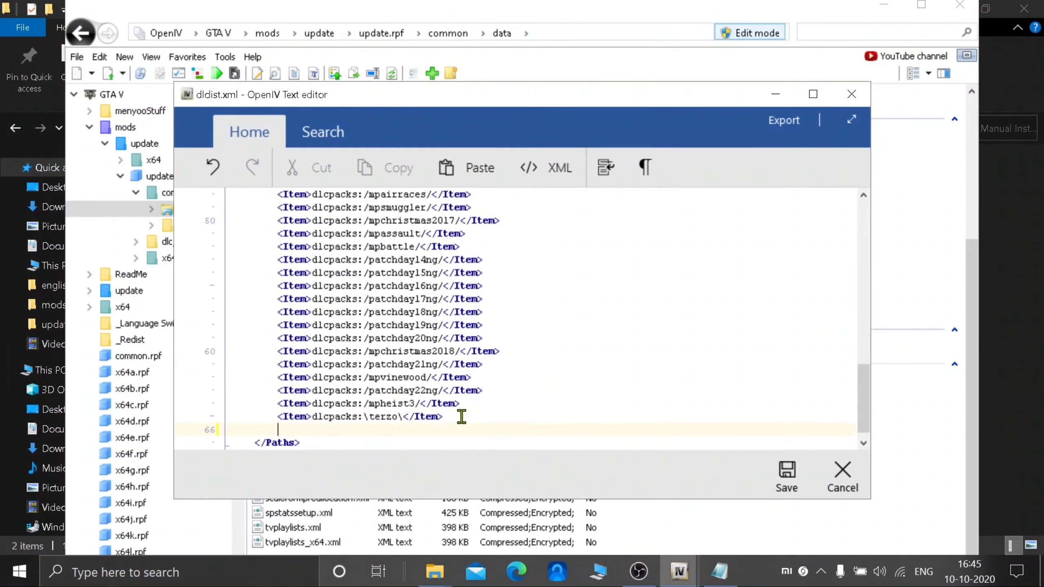
key(ctrl+v)
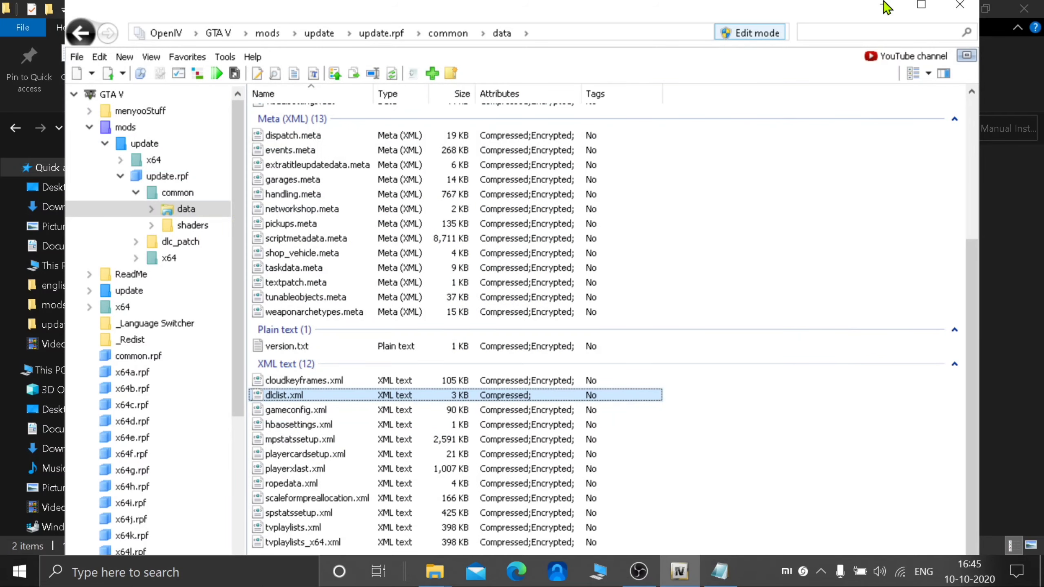
click(970, 6)
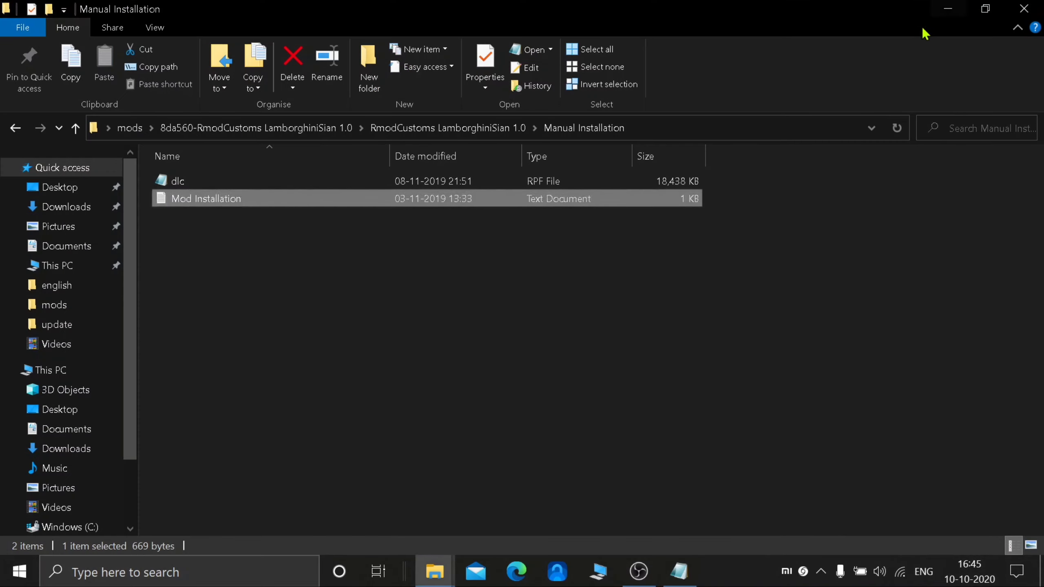
Copy the Sian mod's dlc RPF file and switch to the dlcpacks folder window.
click(205, 181)
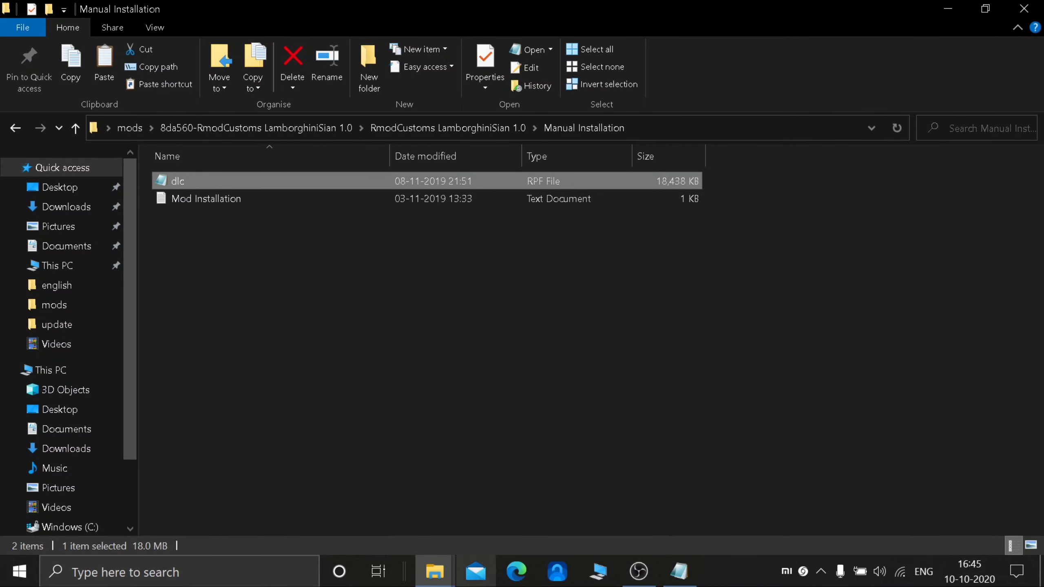
mouse_move(434, 572)
click(466, 514)
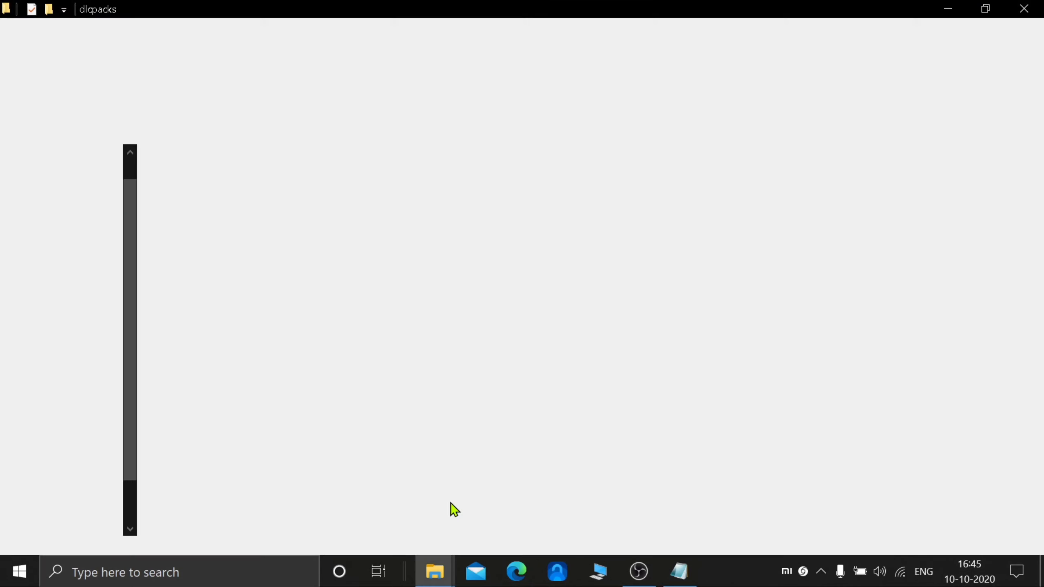
click(769, 343)
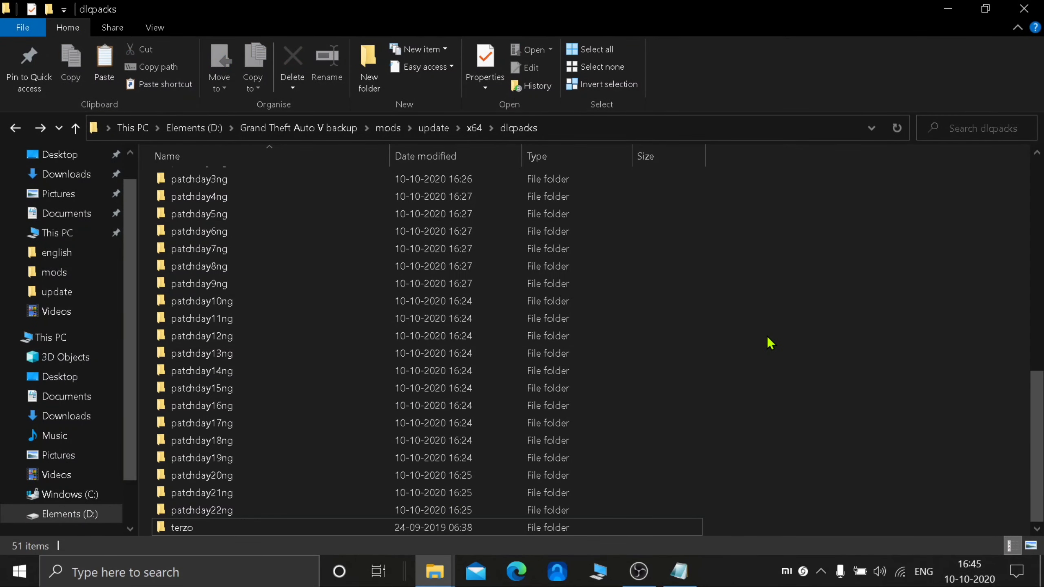
Create a folder named rmodsian in dlcpacks and paste the dlc file into it.
right_click(769, 343)
mouse_move(811, 299)
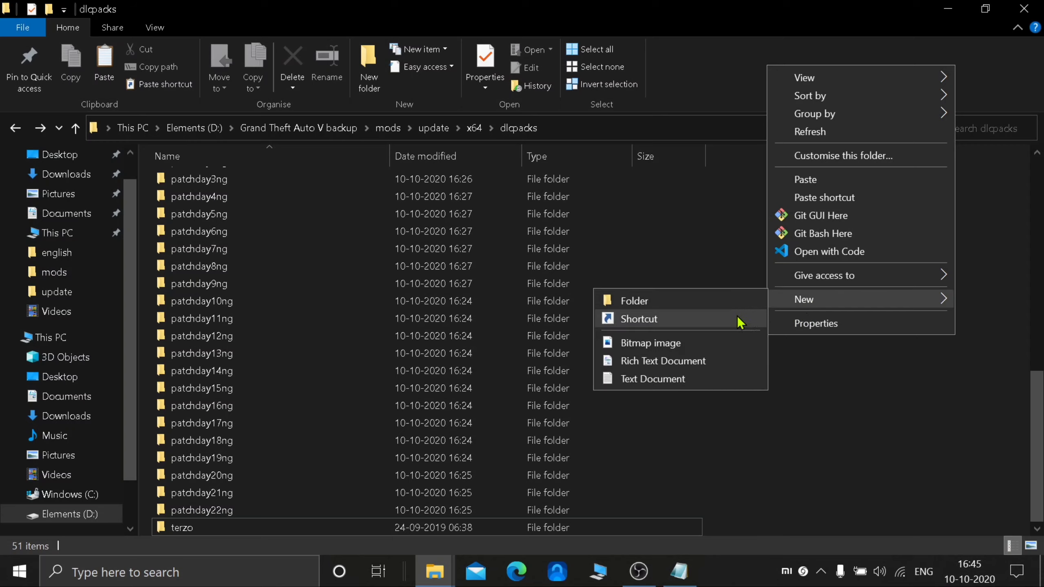
click(711, 310)
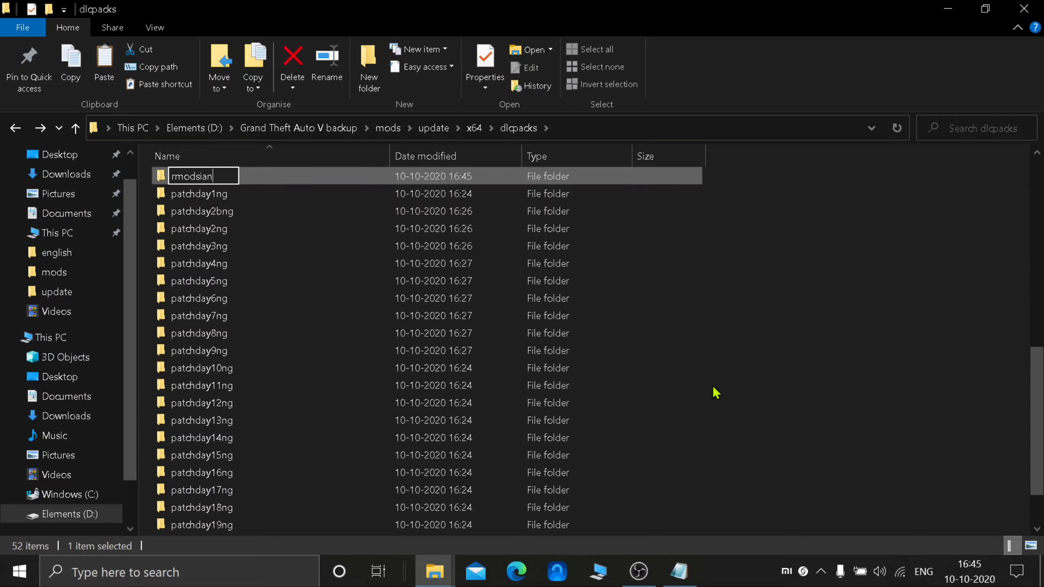
key(Return)
key(Return)
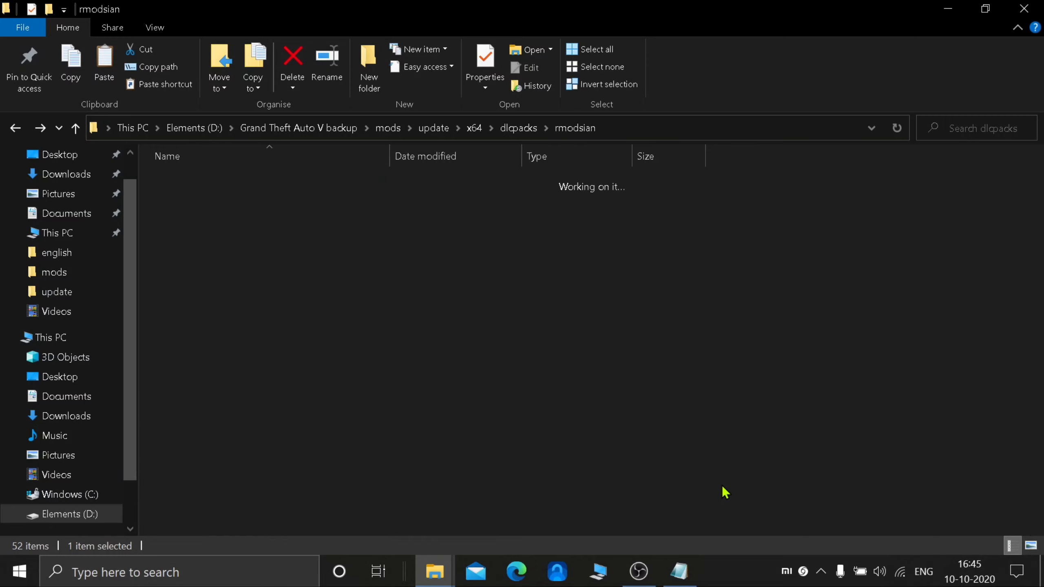
key(ctrl+v)
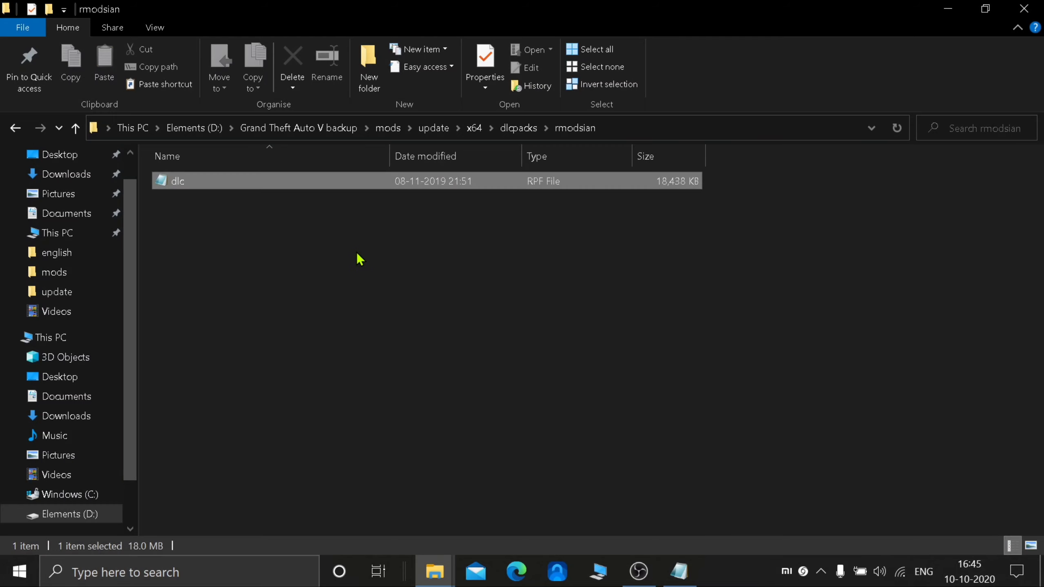
click(638, 572)
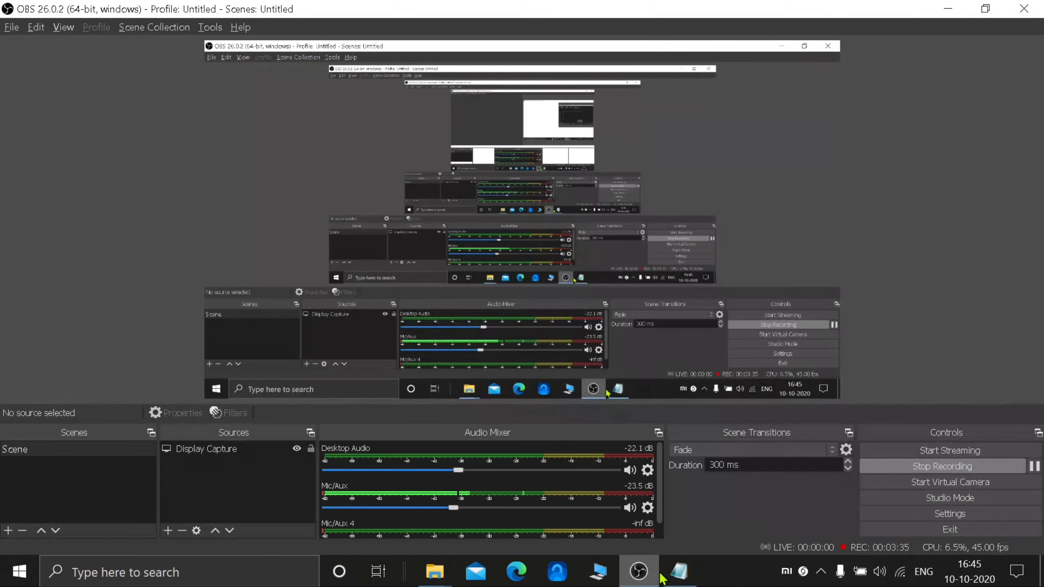
click(635, 572)
click(437, 572)
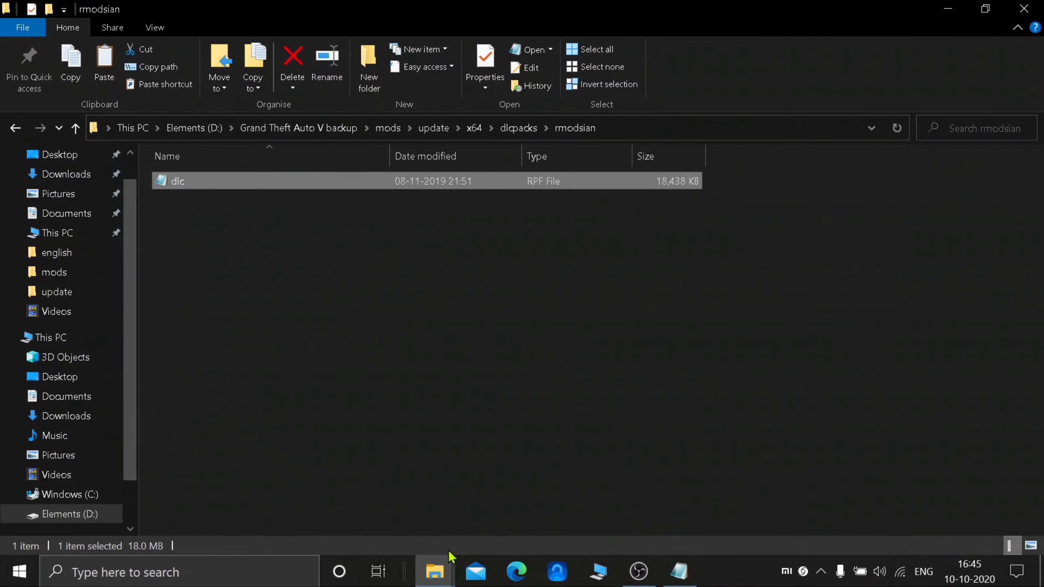
Close the File Explorer windows used for the Lamborghini Sian installation and return to the desktop.
mouse_move(444, 571)
click(377, 466)
click(1033, 6)
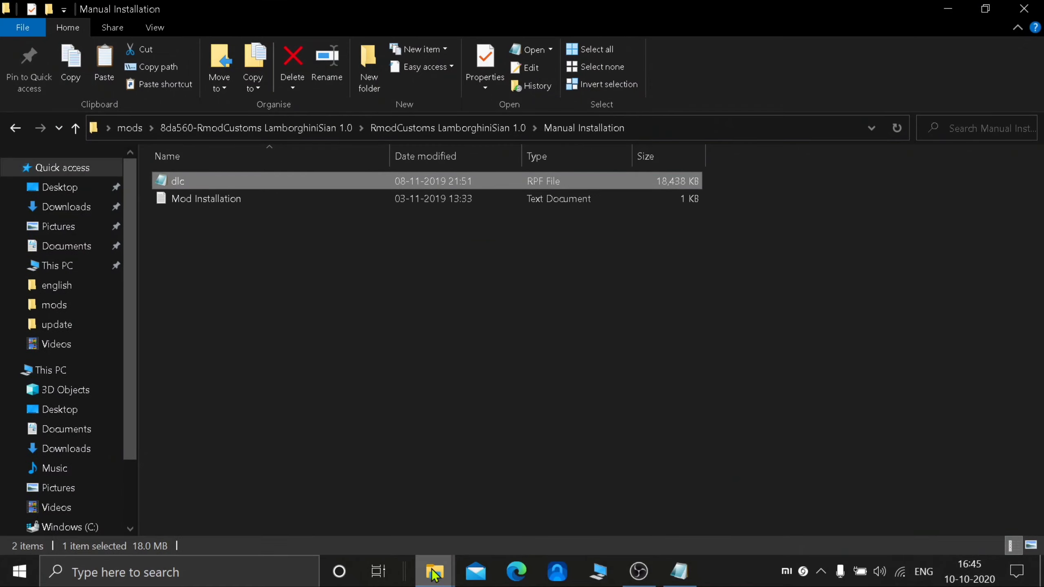
click(245, 134)
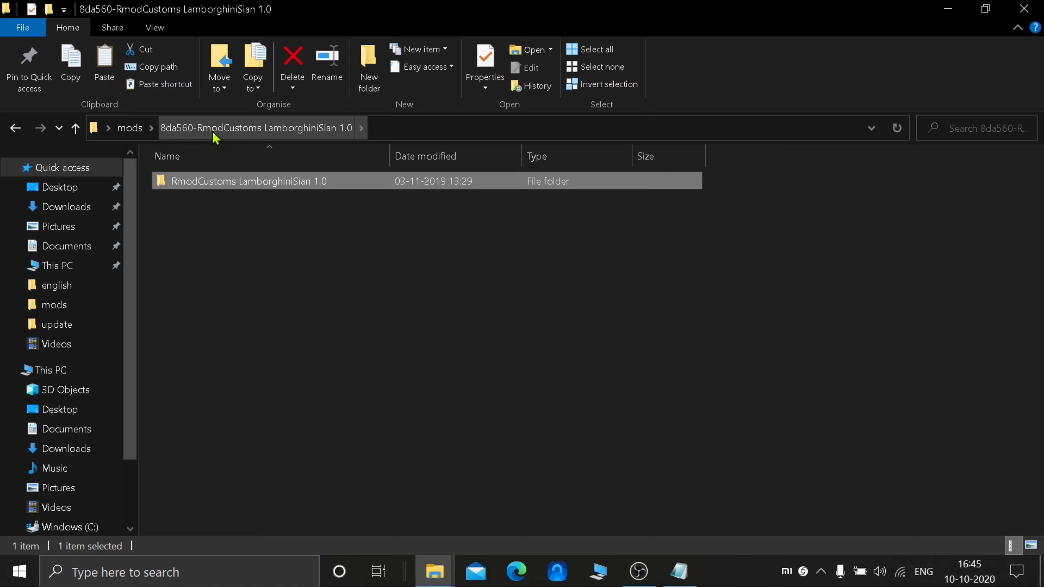
click(1024, 8)
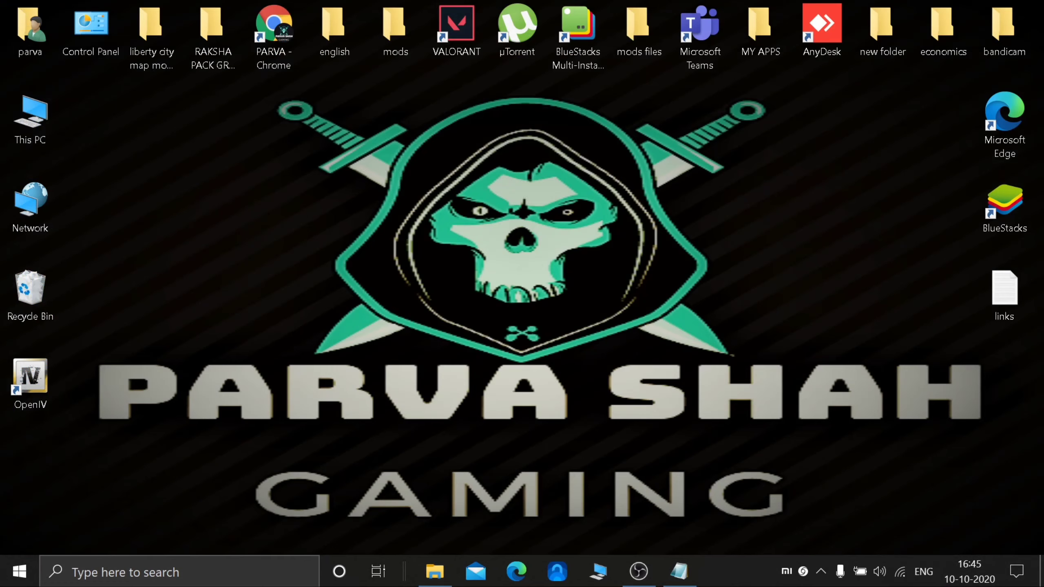
right_click(521, 146)
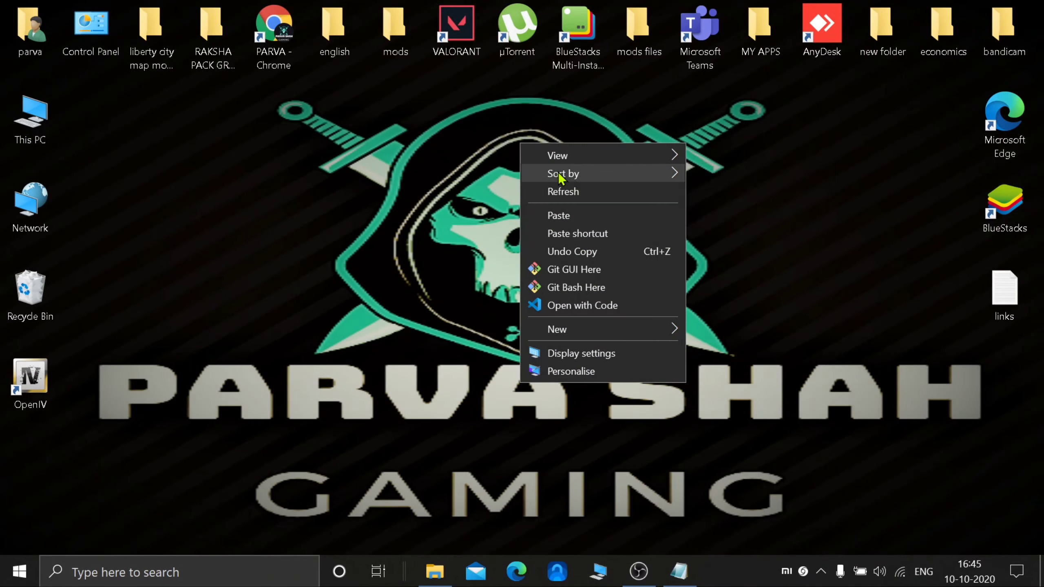
right_click(583, 182)
click(634, 230)
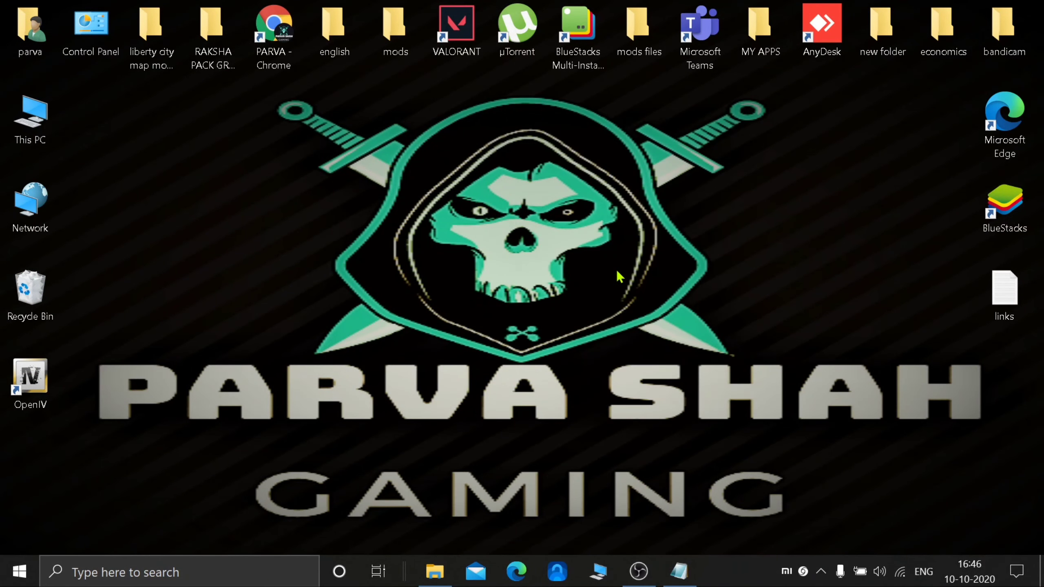
Close the remaining File Explorer and Notepad windows to clear the desktop.
click(435, 572)
click(436, 573)
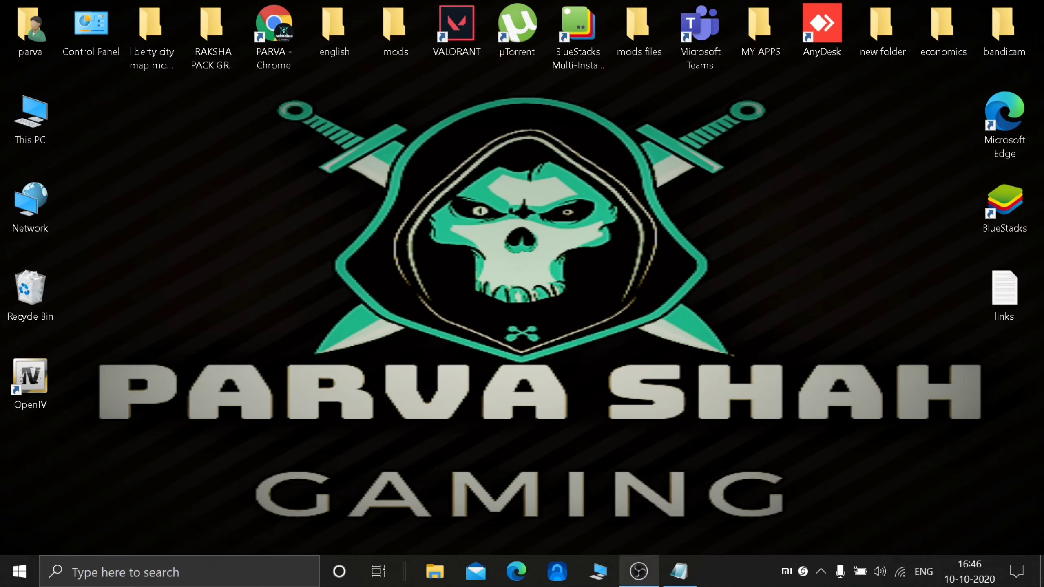
click(676, 573)
click(880, 9)
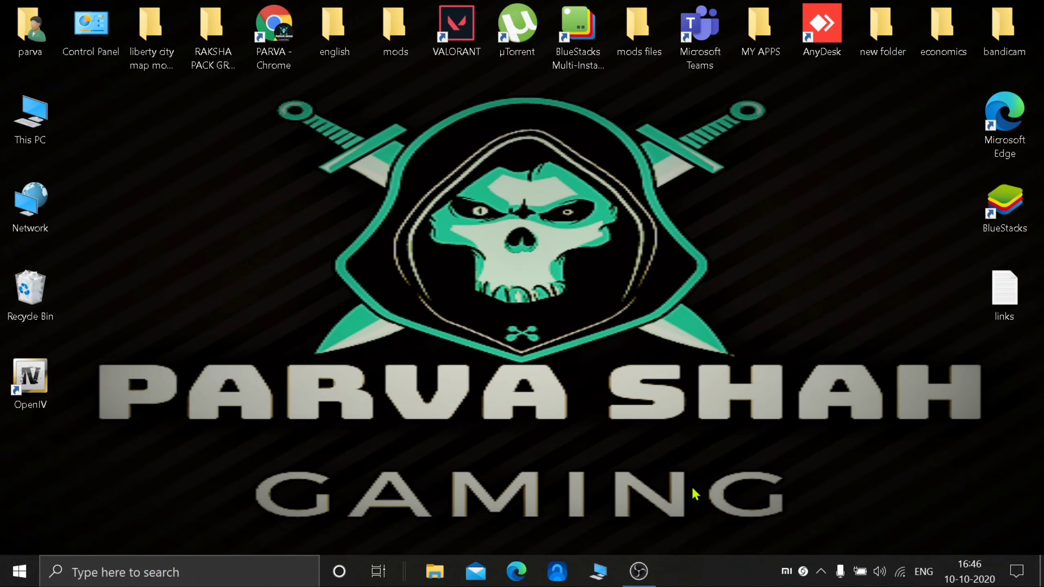
click(638, 571)
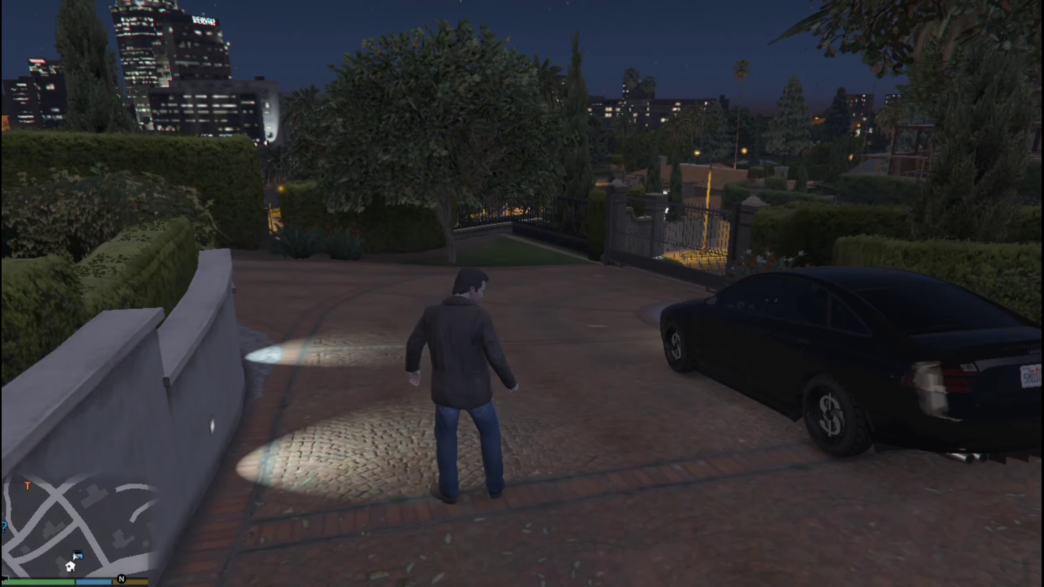
In Grand Theft Auto V, walk to open ground in the driveway and open the Menyoo trainer's Vehicle Options.
key(w)
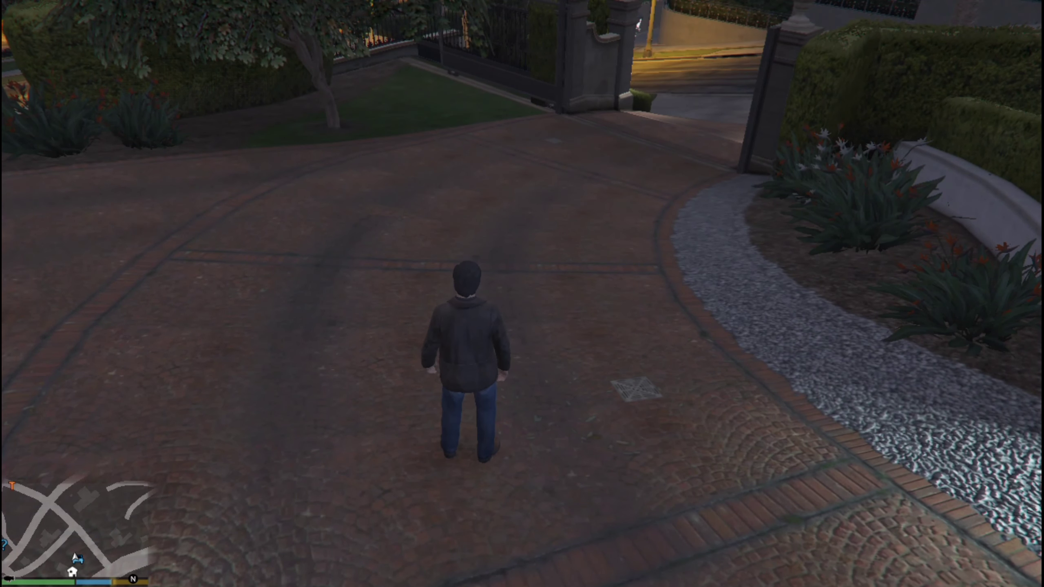
key(F8)
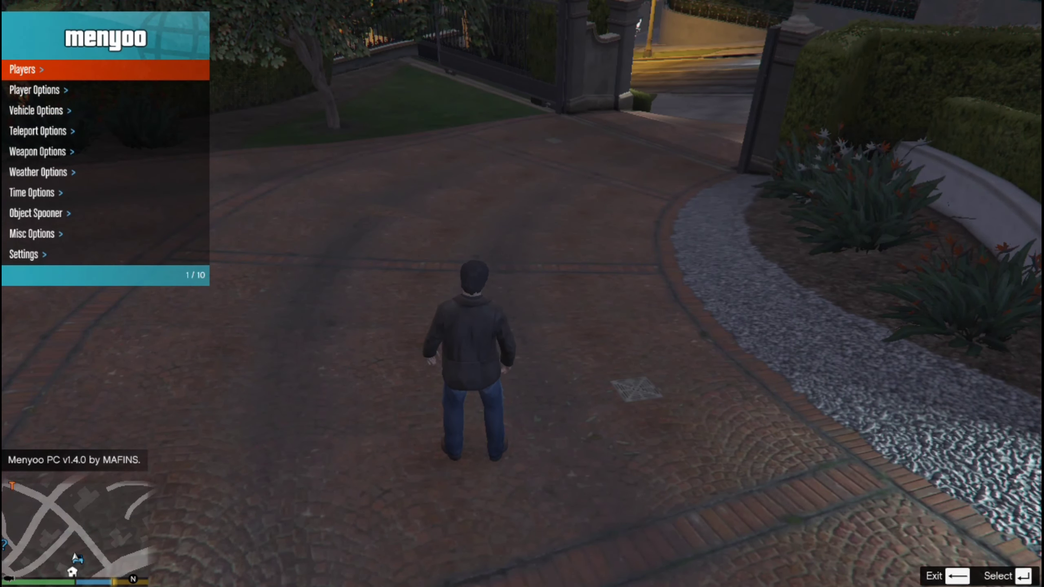
key(Down)
key(Down)
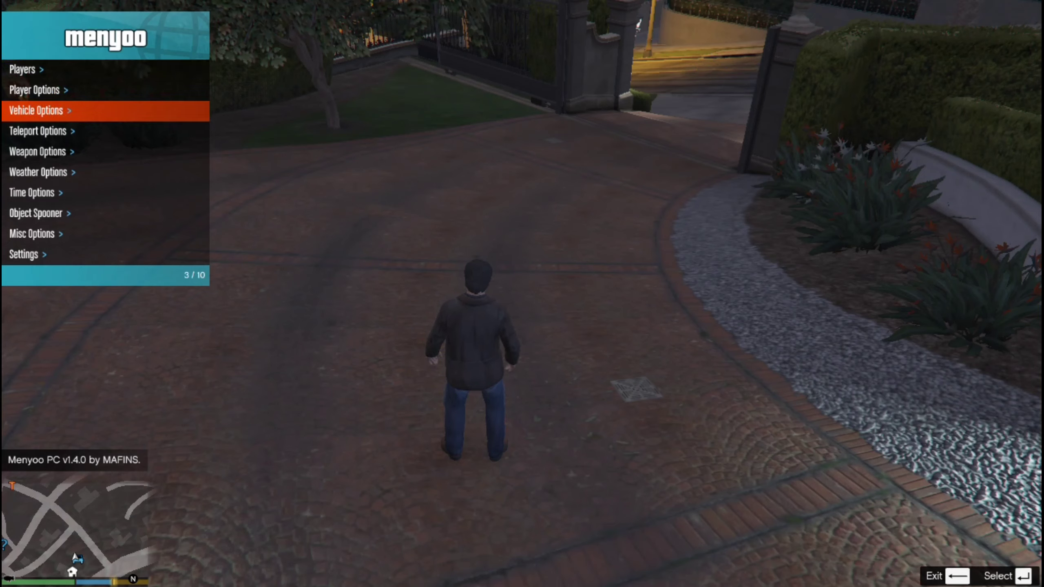
key(Return)
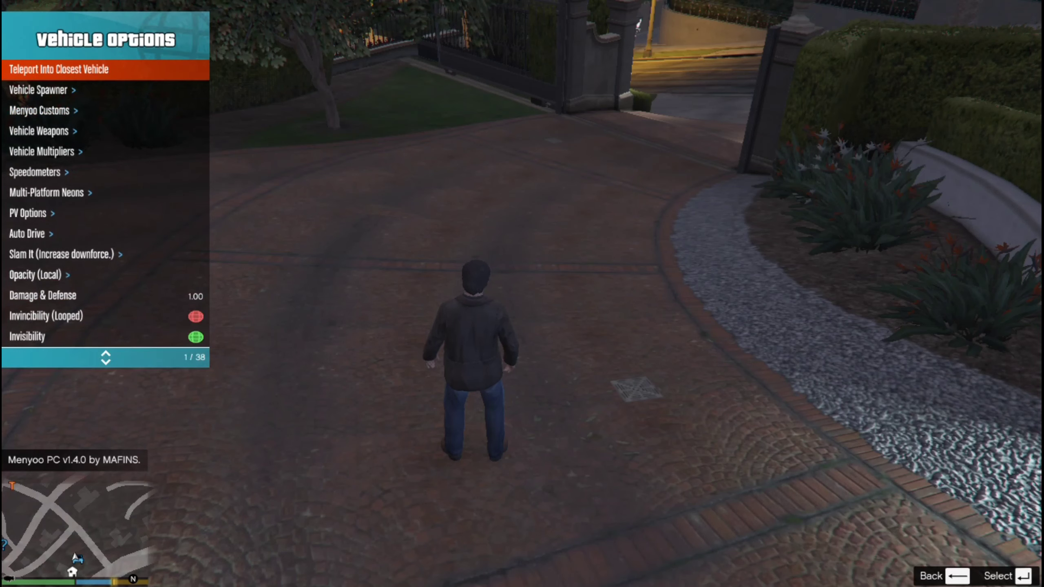
key(BackSpace)
key(Down)
key(Down)
key(Up)
key(Up)
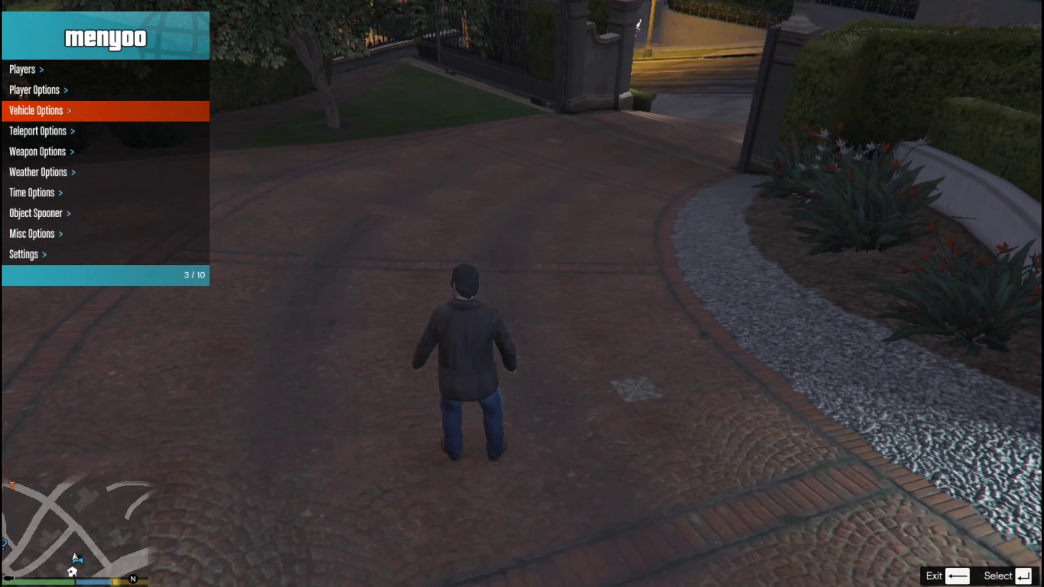
key(Return)
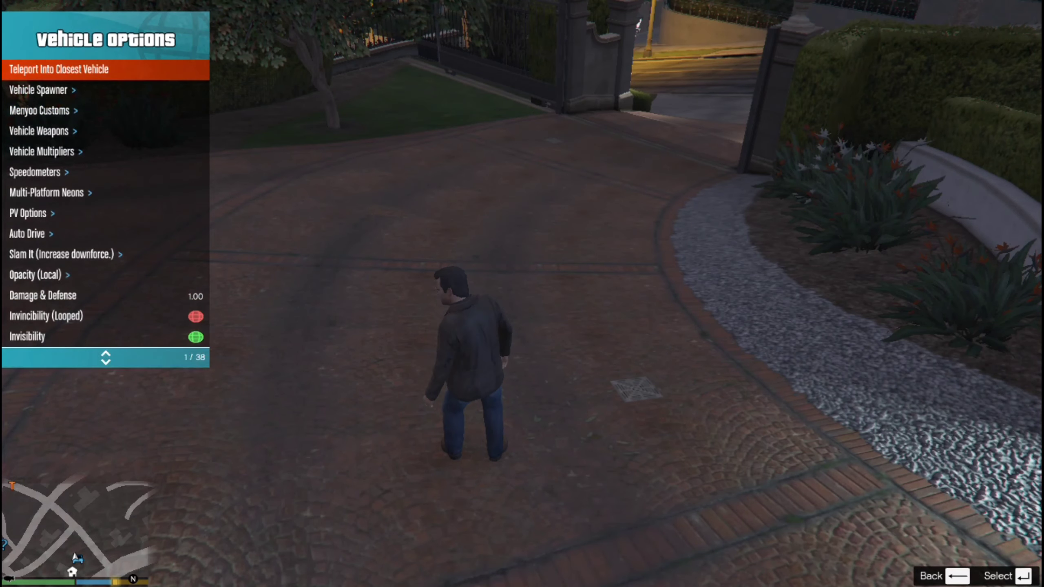
Open the Vehicle Spawner and go to its Input Model entry.
key(Down)
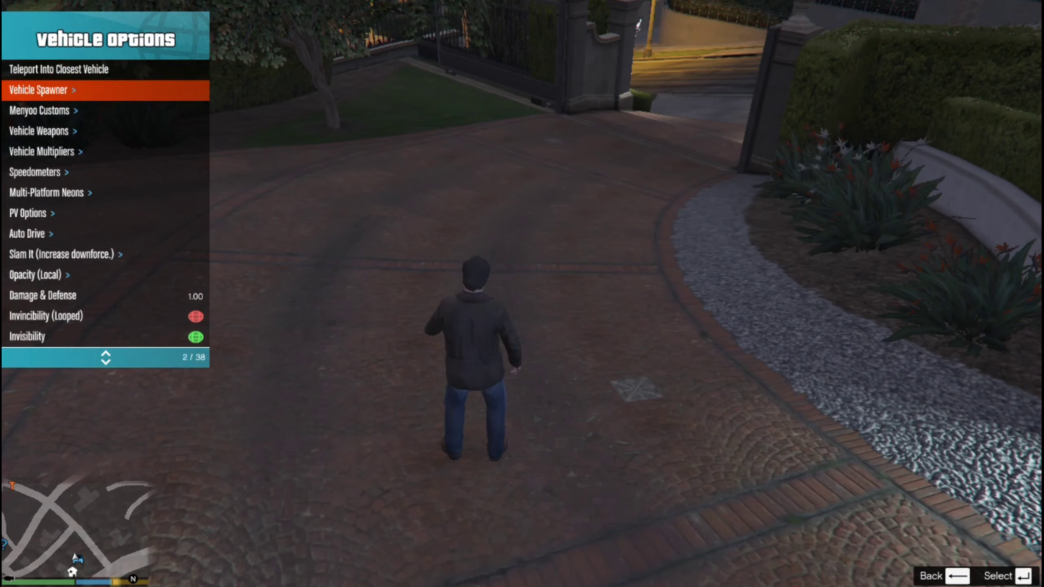
key(Return)
key(Up)
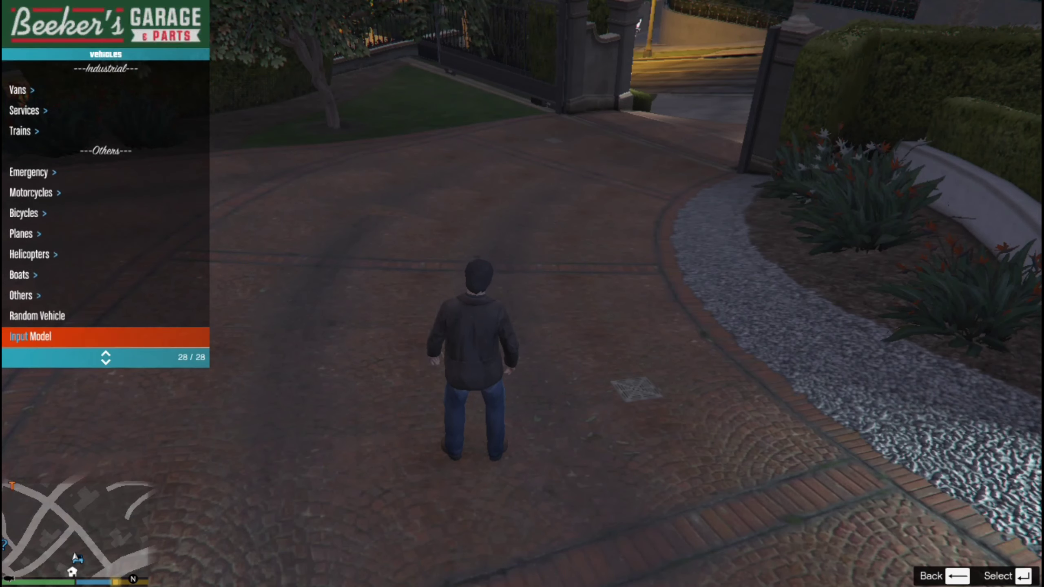
Look through the vehicle categories offered in the Vehicle Spawner.
key(Down)
key(Down)
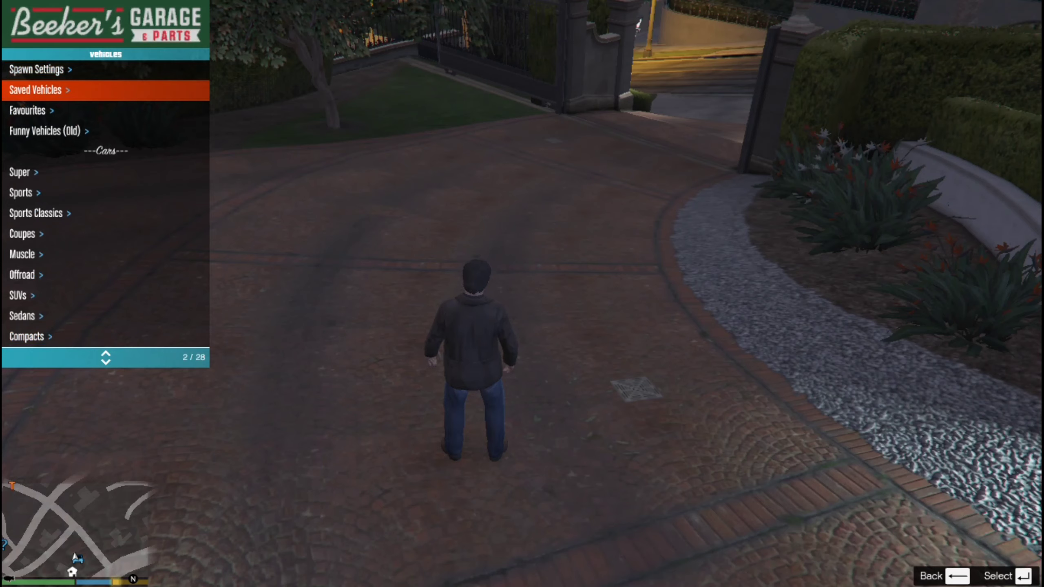
key(Down)
key(Down)
key(Down)
key(Down)
key(Down)
key(Down)
key(Down)
key(Down)
key(Down)
key(Down)
key(Down)
key(Down)
key(Down)
key(Down)
key(Down)
key(Down)
key(Down)
key(Down)
key(Down)
key(Down)
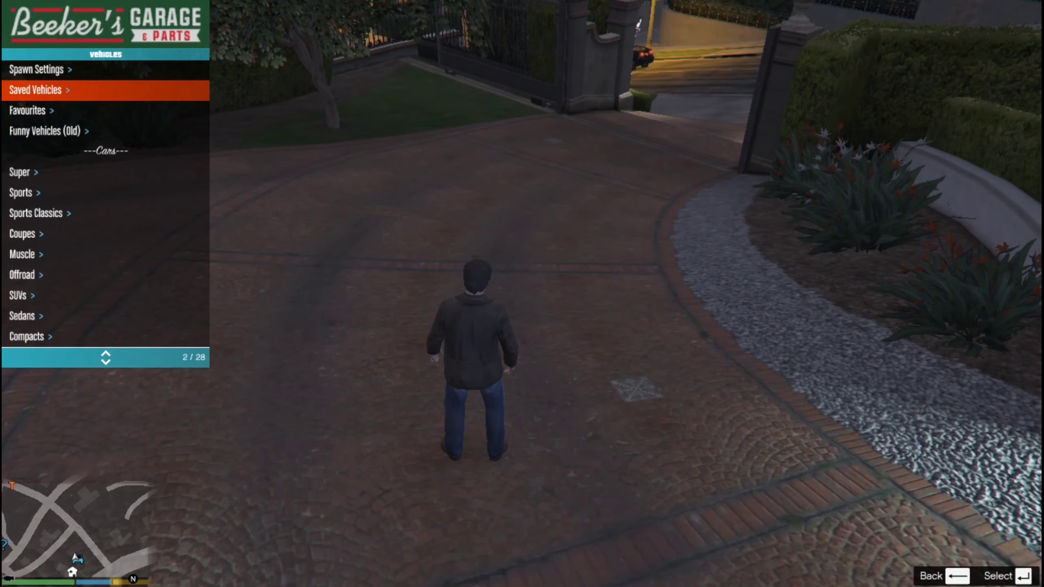
Spawn the Lamborghini Sian through Input Model with the vehicle model name rmodsian.
key(Up)
key(Up)
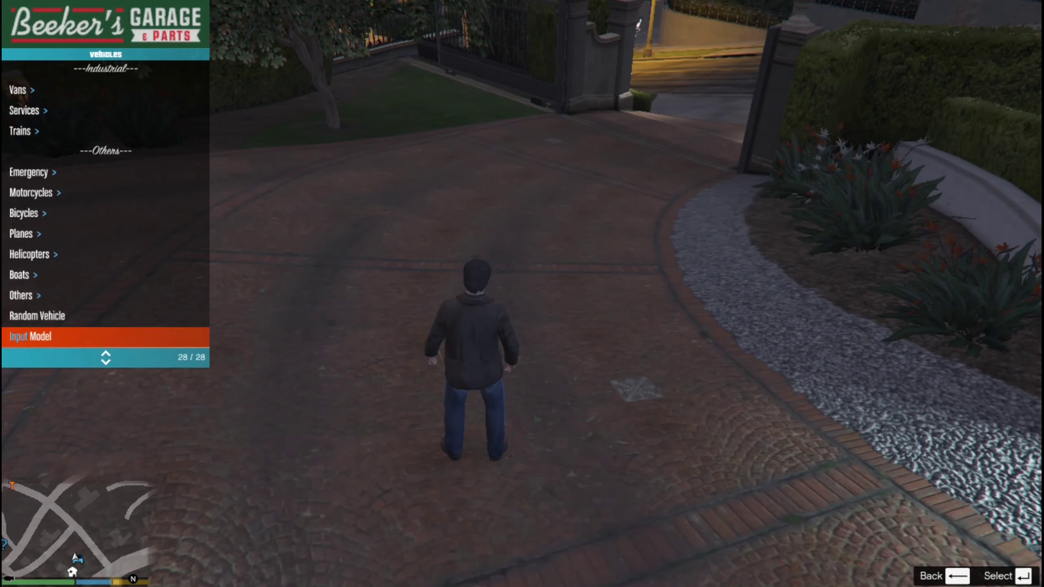
key(Return)
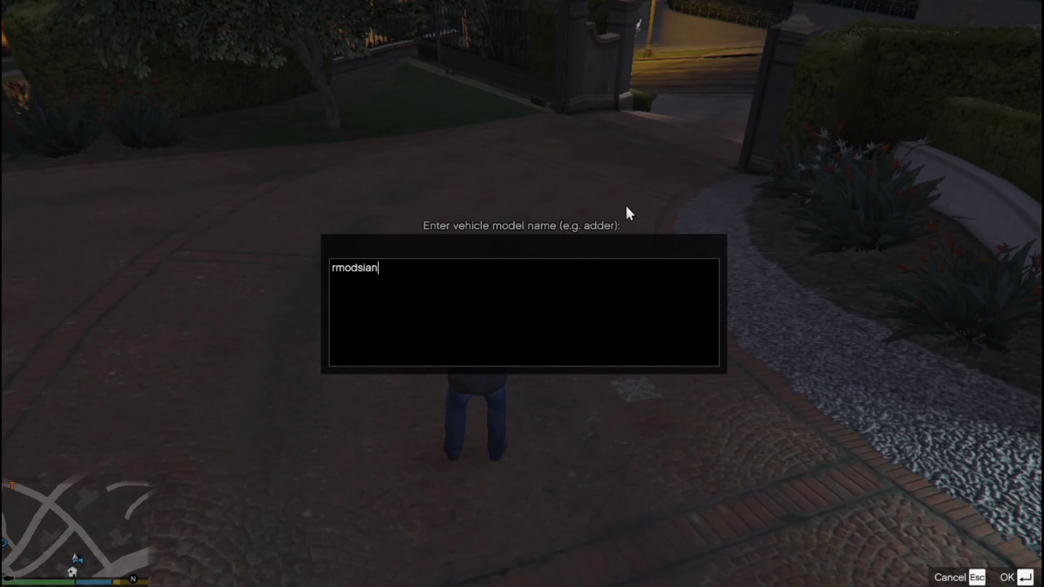
key(Return)
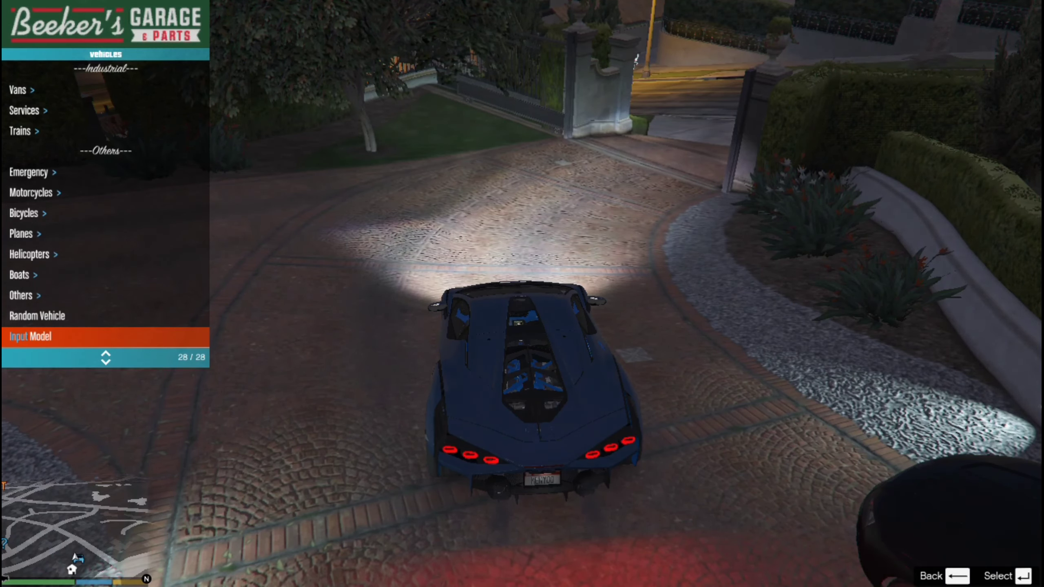
Look through the Vehicle Spawner's Super category as far as Sian FKP37, and exit the Menyoo menu.
key(Down)
key(Down)
key(Down)
key(Down)
key(Down)
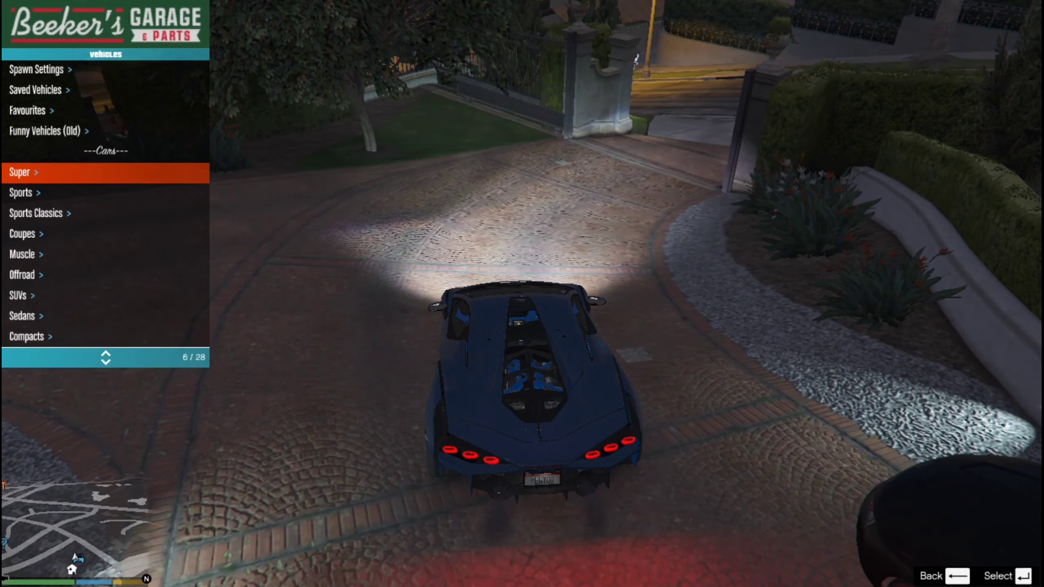
key(Return)
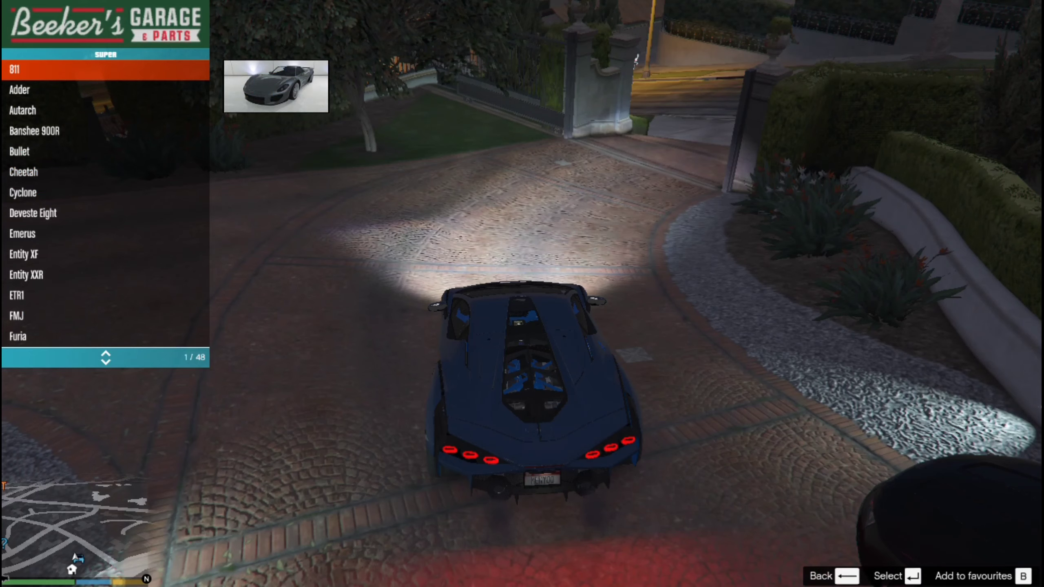
key(Down)
key(Down)
key(Down)
key(Down)
key(Down)
key(Down)
key(Down)
key(Down)
key(Up)
key(Up)
key(Up)
key(Up)
key(Up)
key(Up)
key(Up)
key(Up)
key(Up)
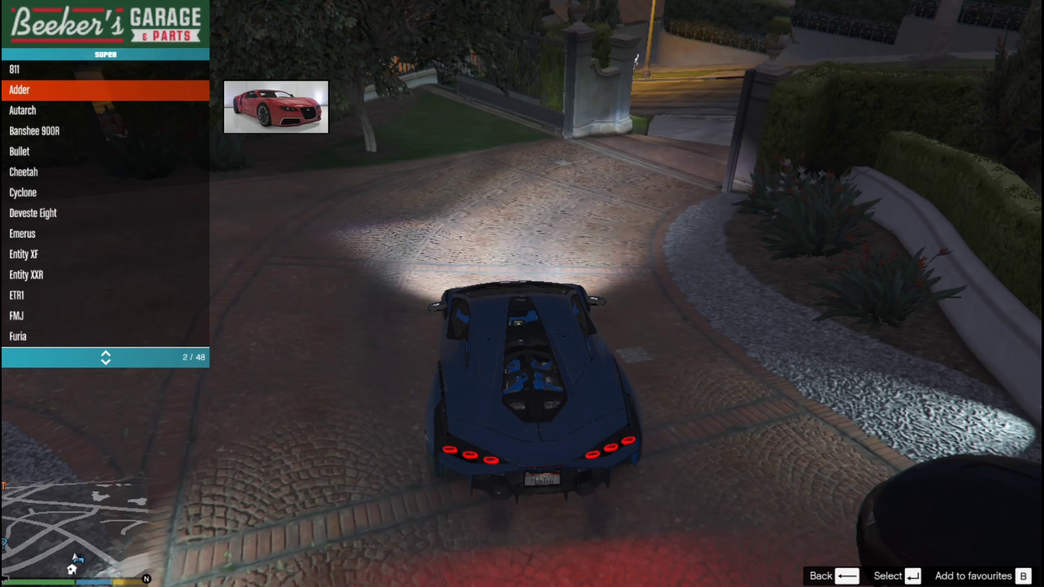
key(Up)
key(Up)
key(Up)
key(Up)
key(Up)
key(Up)
key(Up)
key(Up)
key(Up)
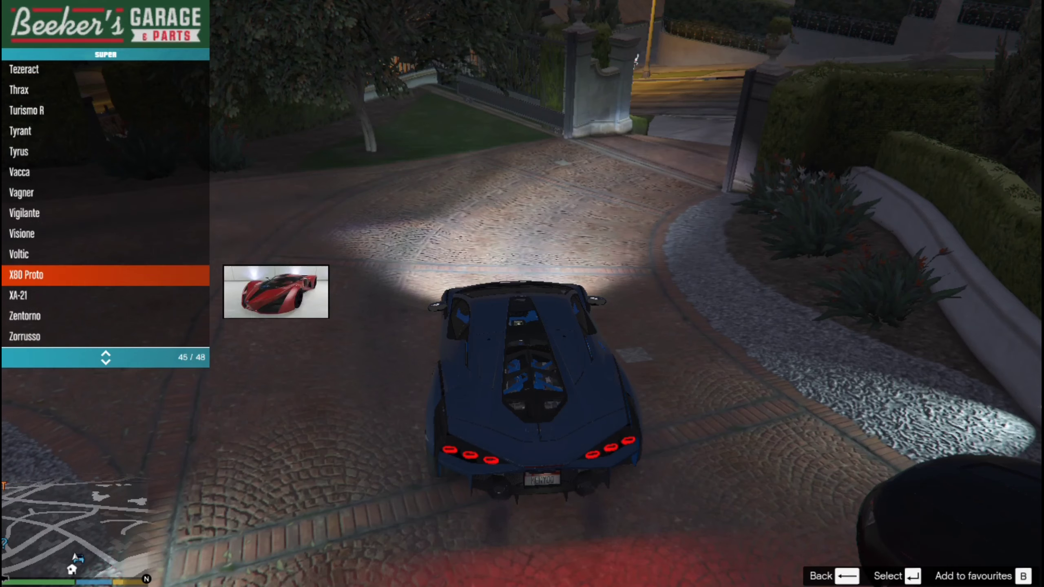
key(Up)
key(Up)
key(Up)
key(Up)
key(Up)
key(Up)
key(Up)
key(Up)
key(Up)
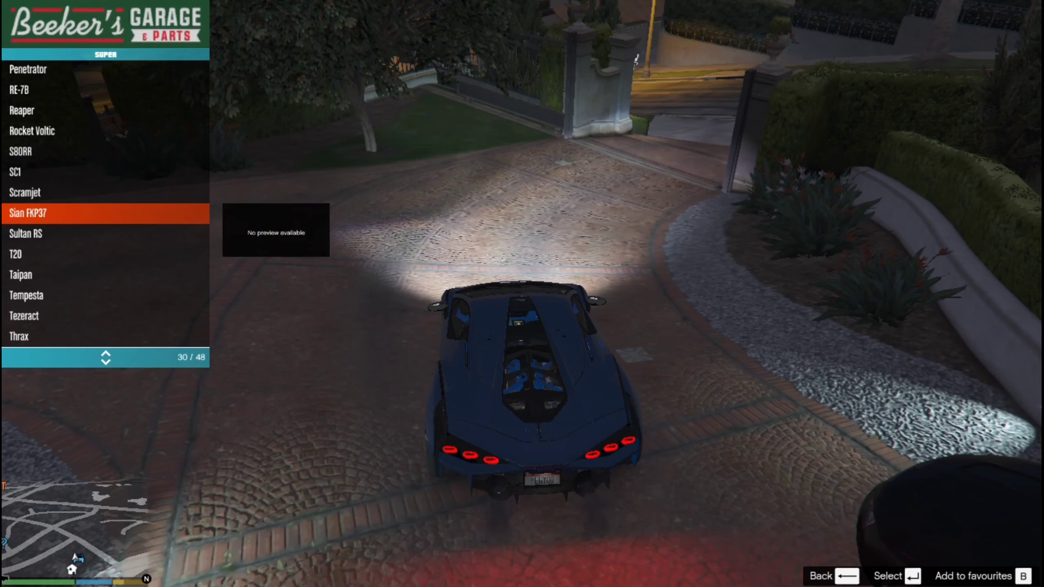
key(BackSpace)
key(BackSpace)
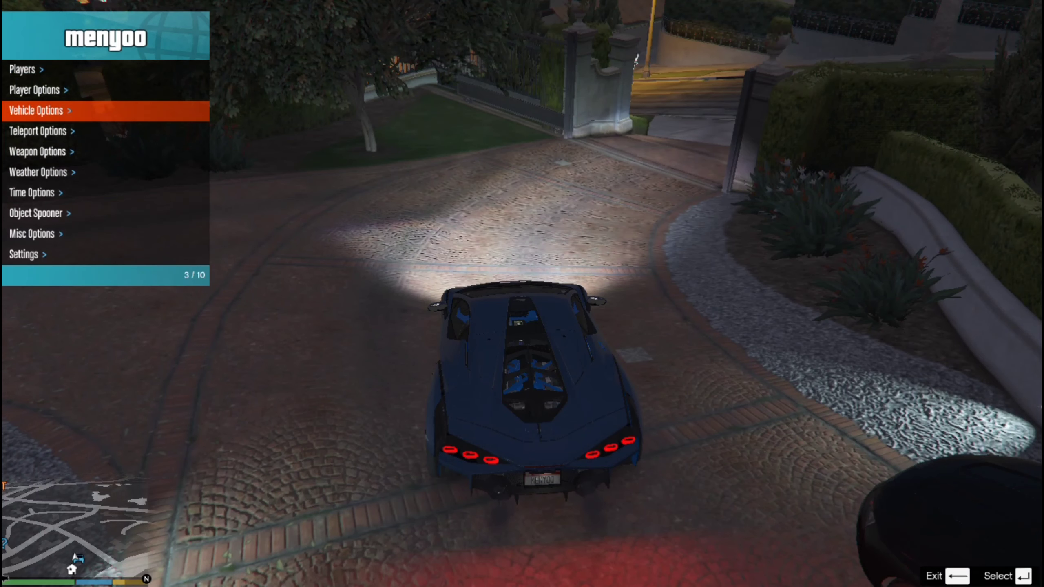
key(BackSpace)
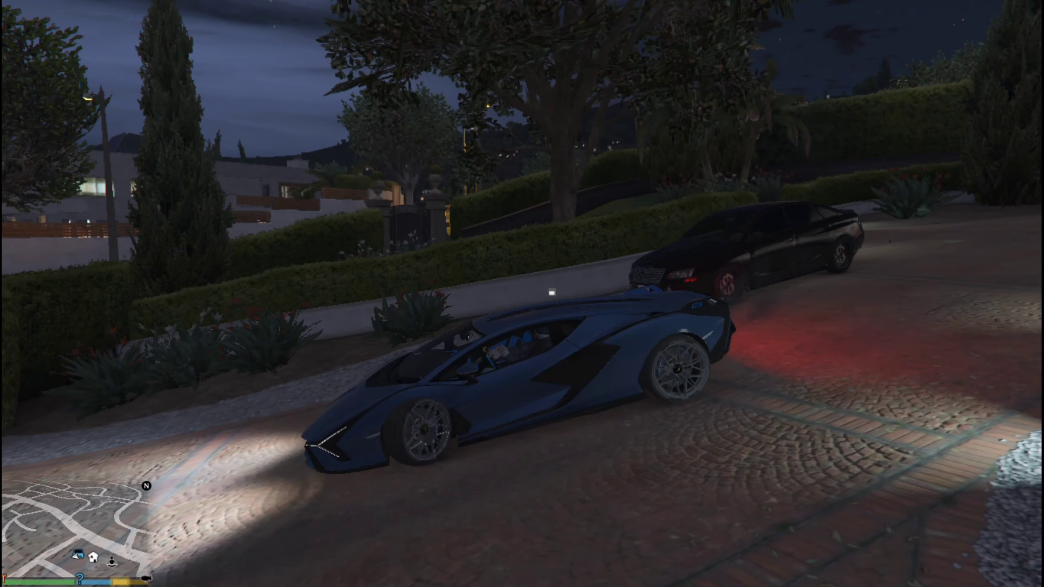
key(w)
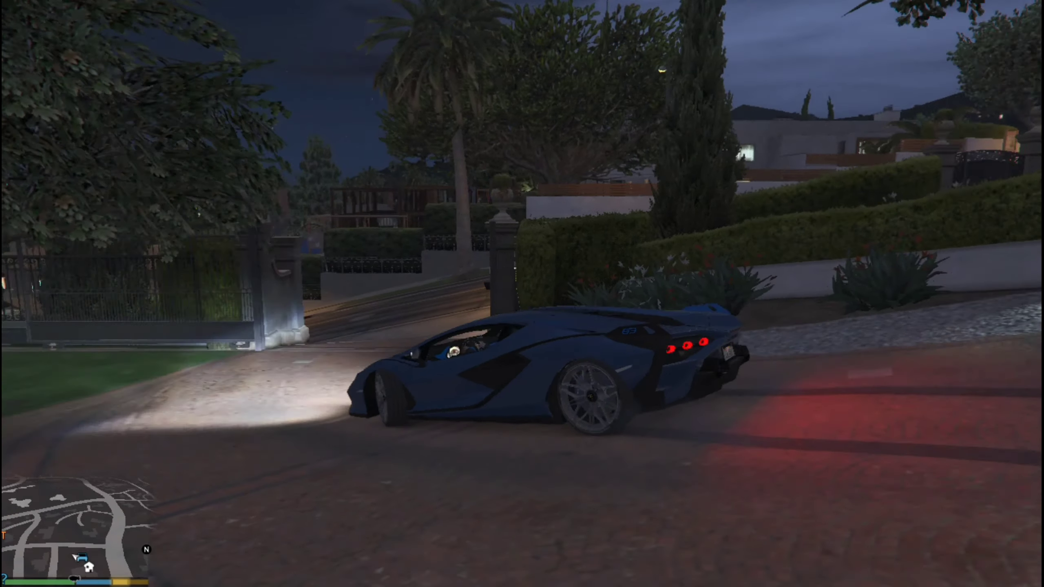
key(w)
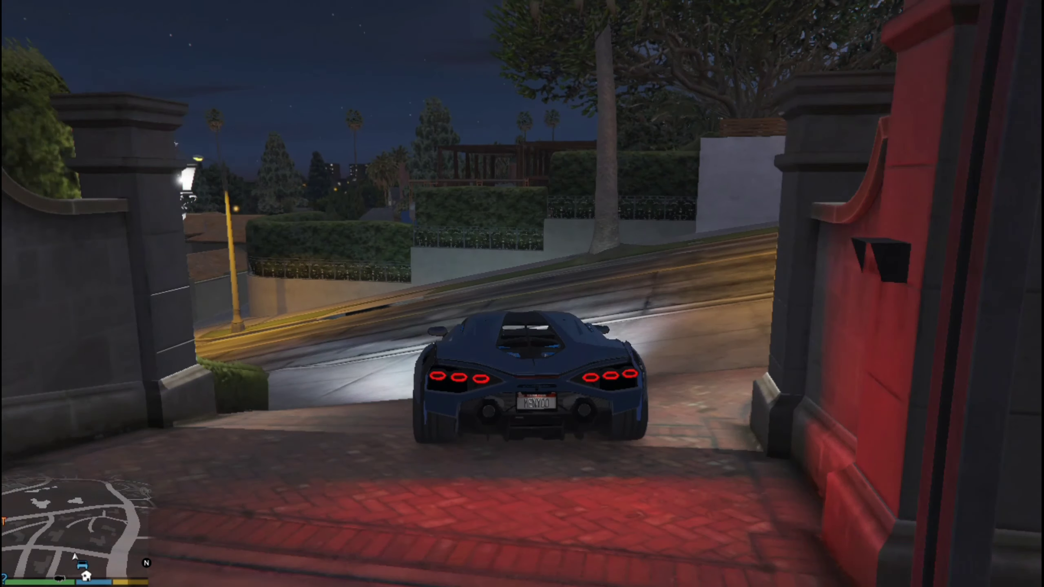
key(w)
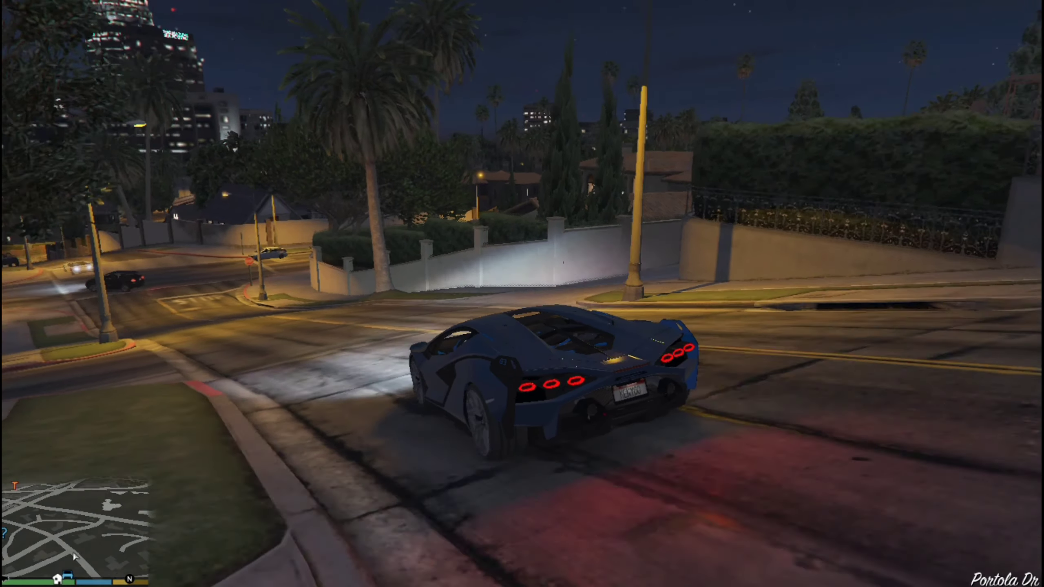
key(w)
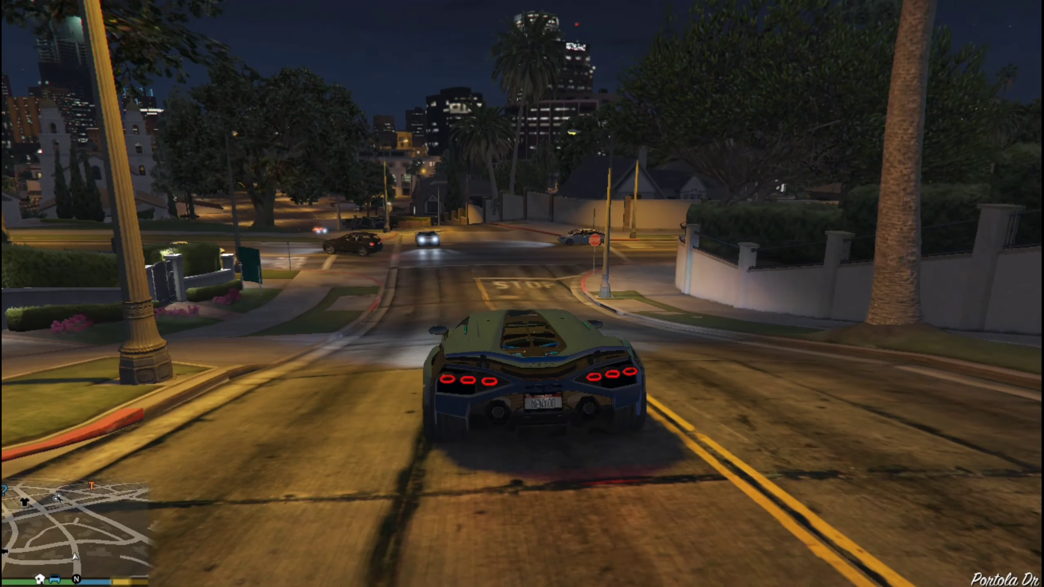
key(w)
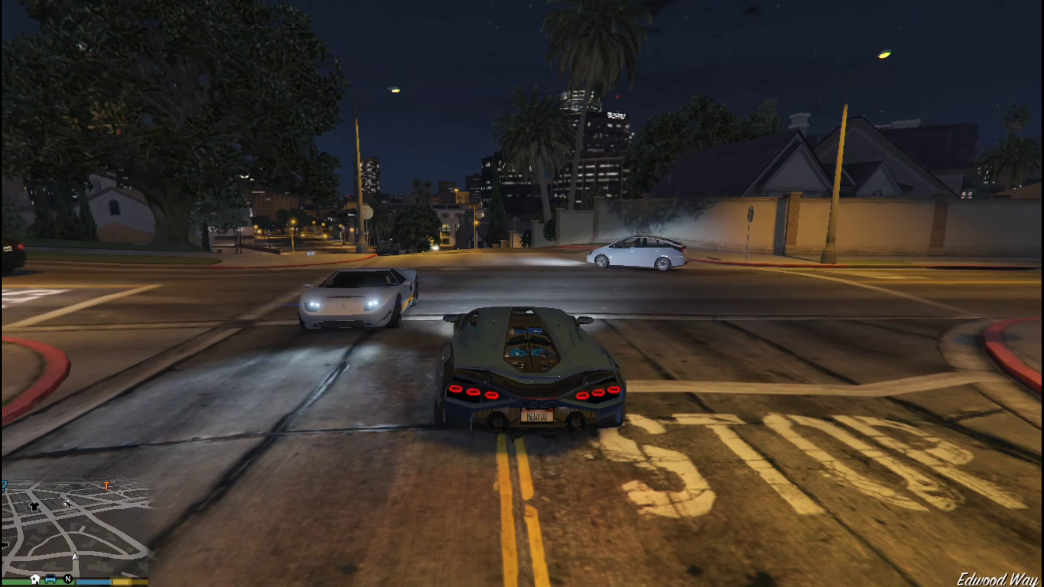
key(w)
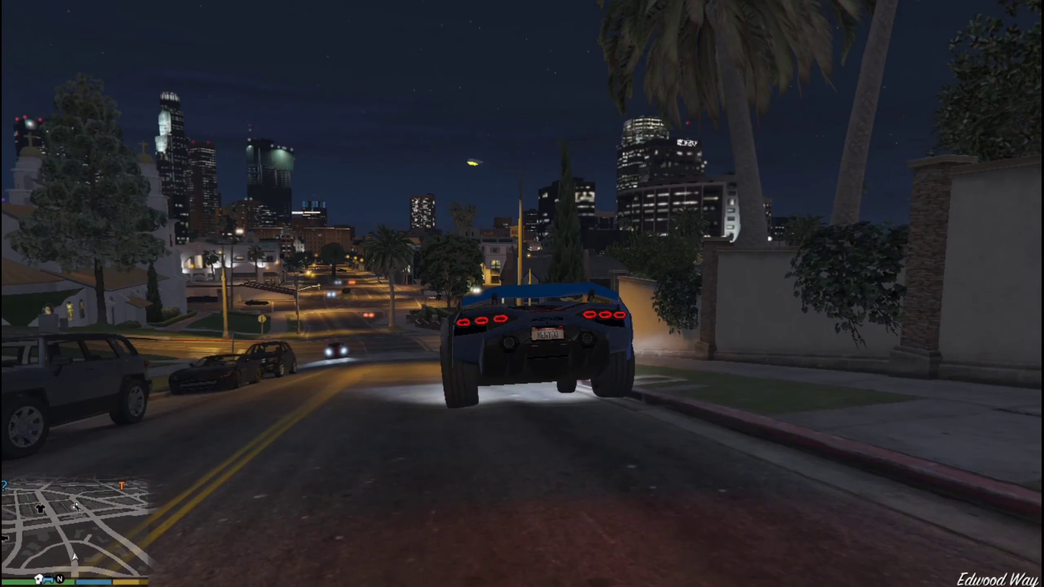
key(d)
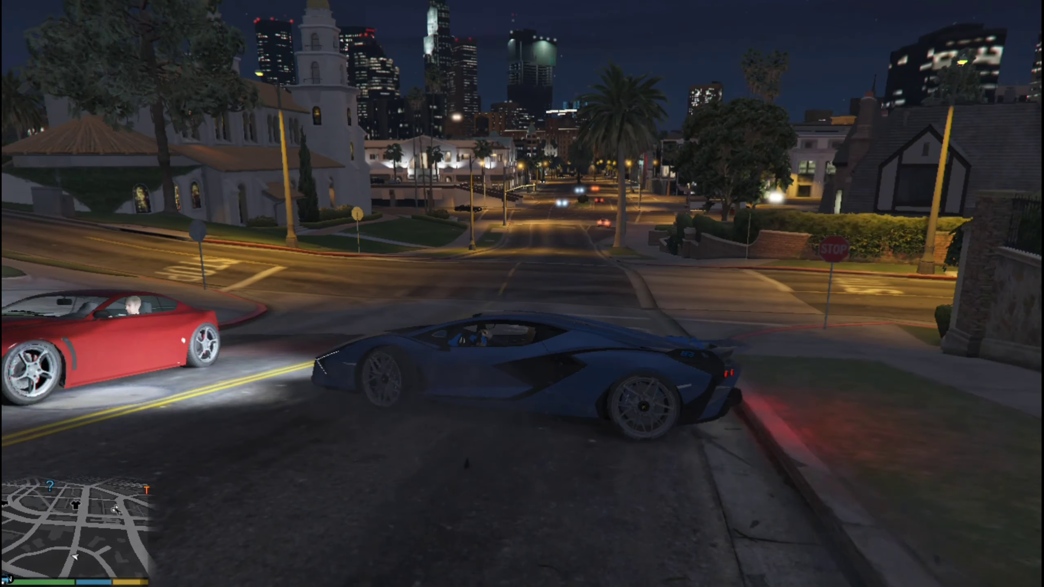
key(a)
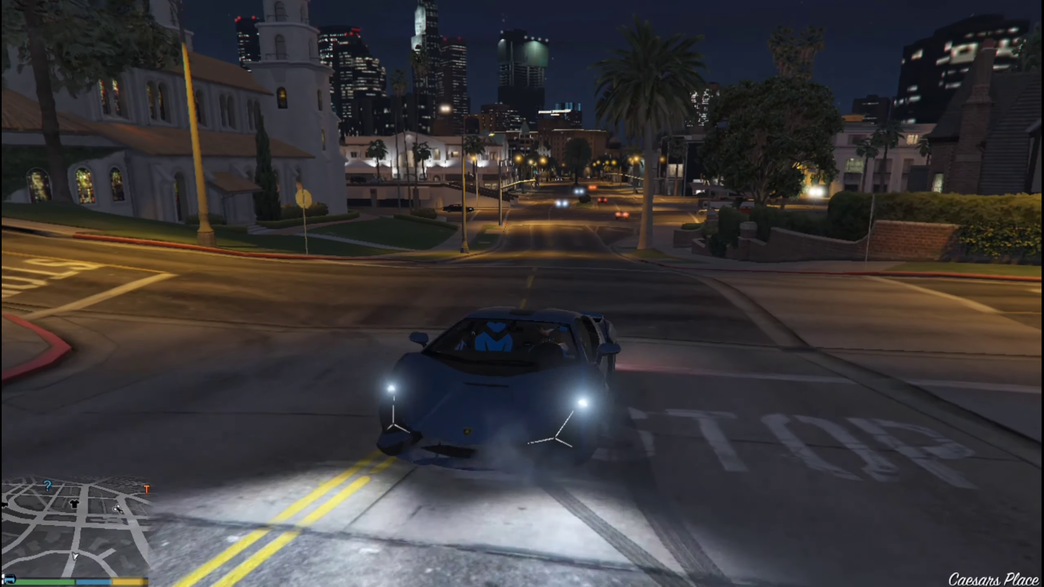
key(a)
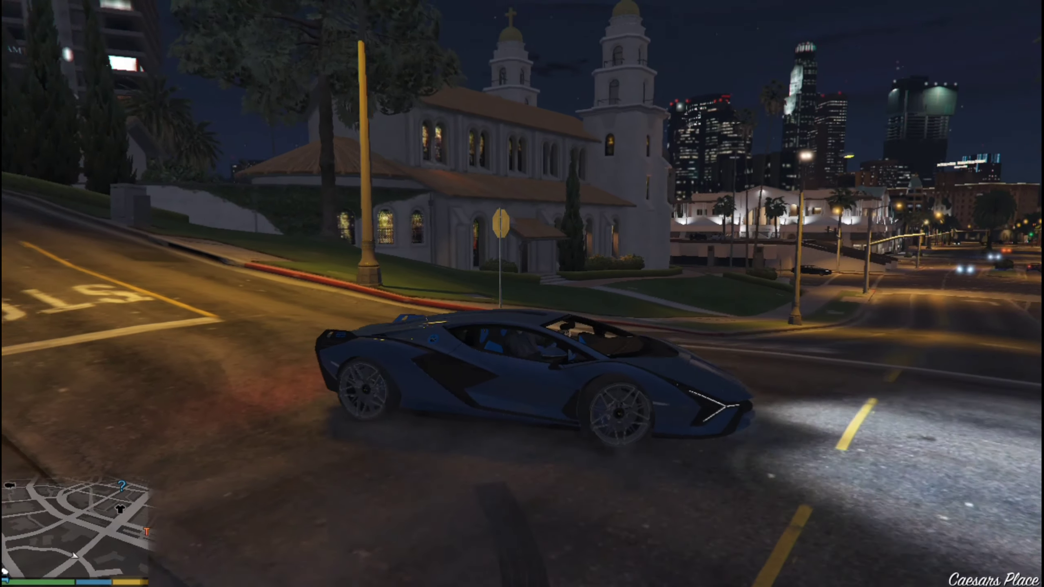
key(w)
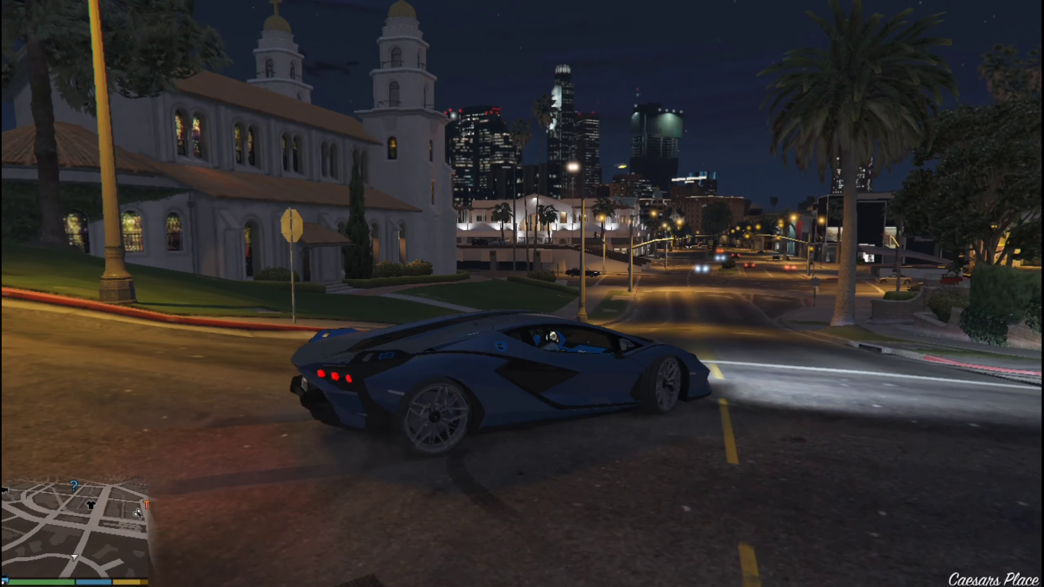
key(w)
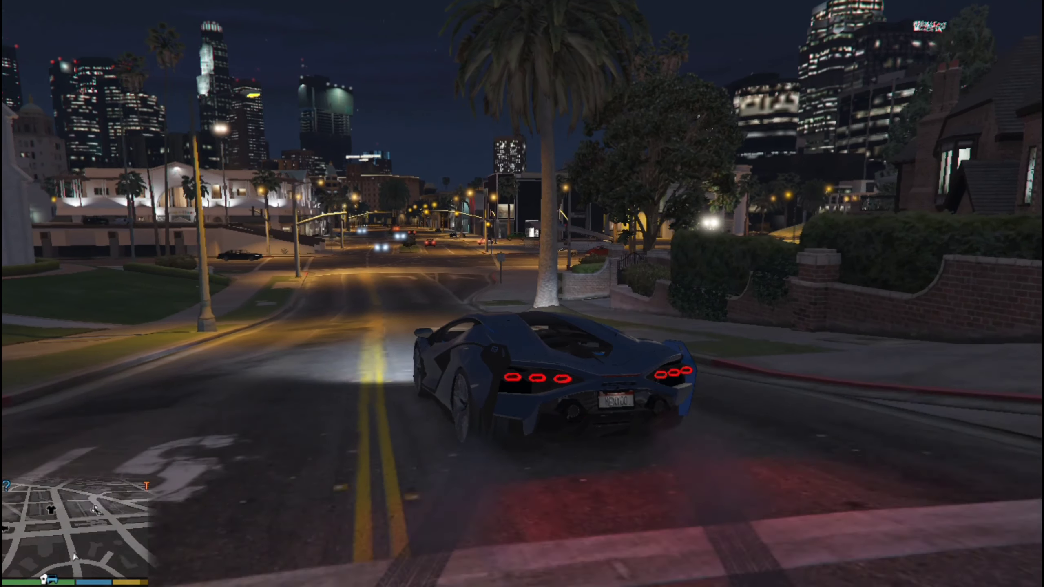
key(w)
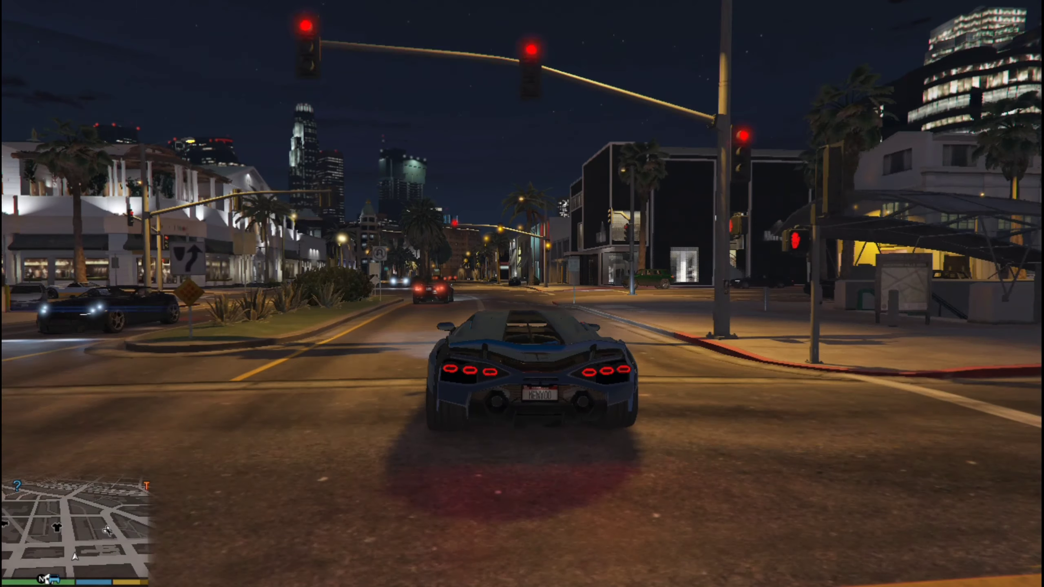
key(w)
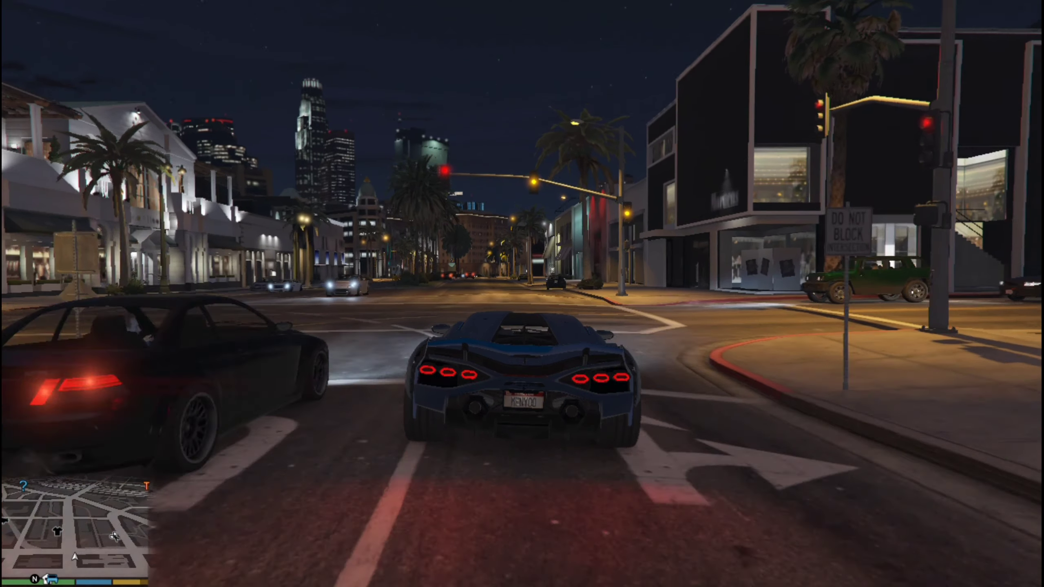